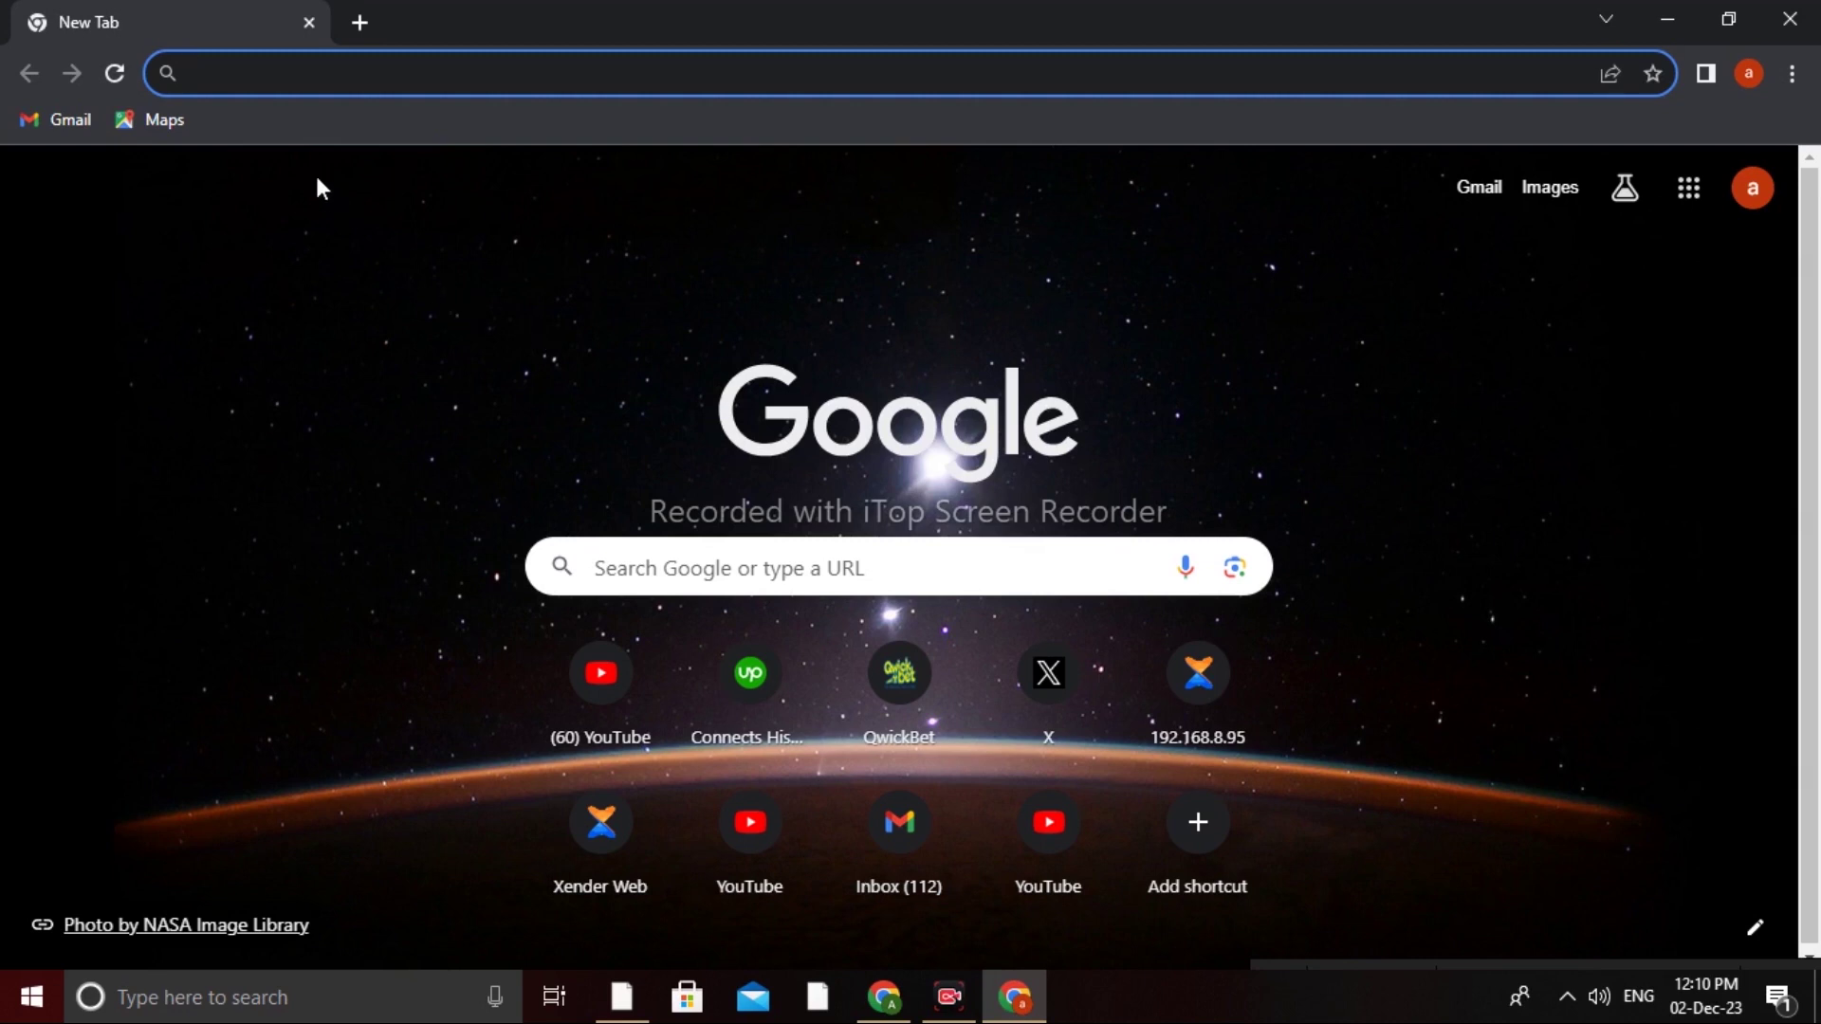
# Search Google for "melatop" and open the MelaTop website from the results
pyautogui.write('meta')
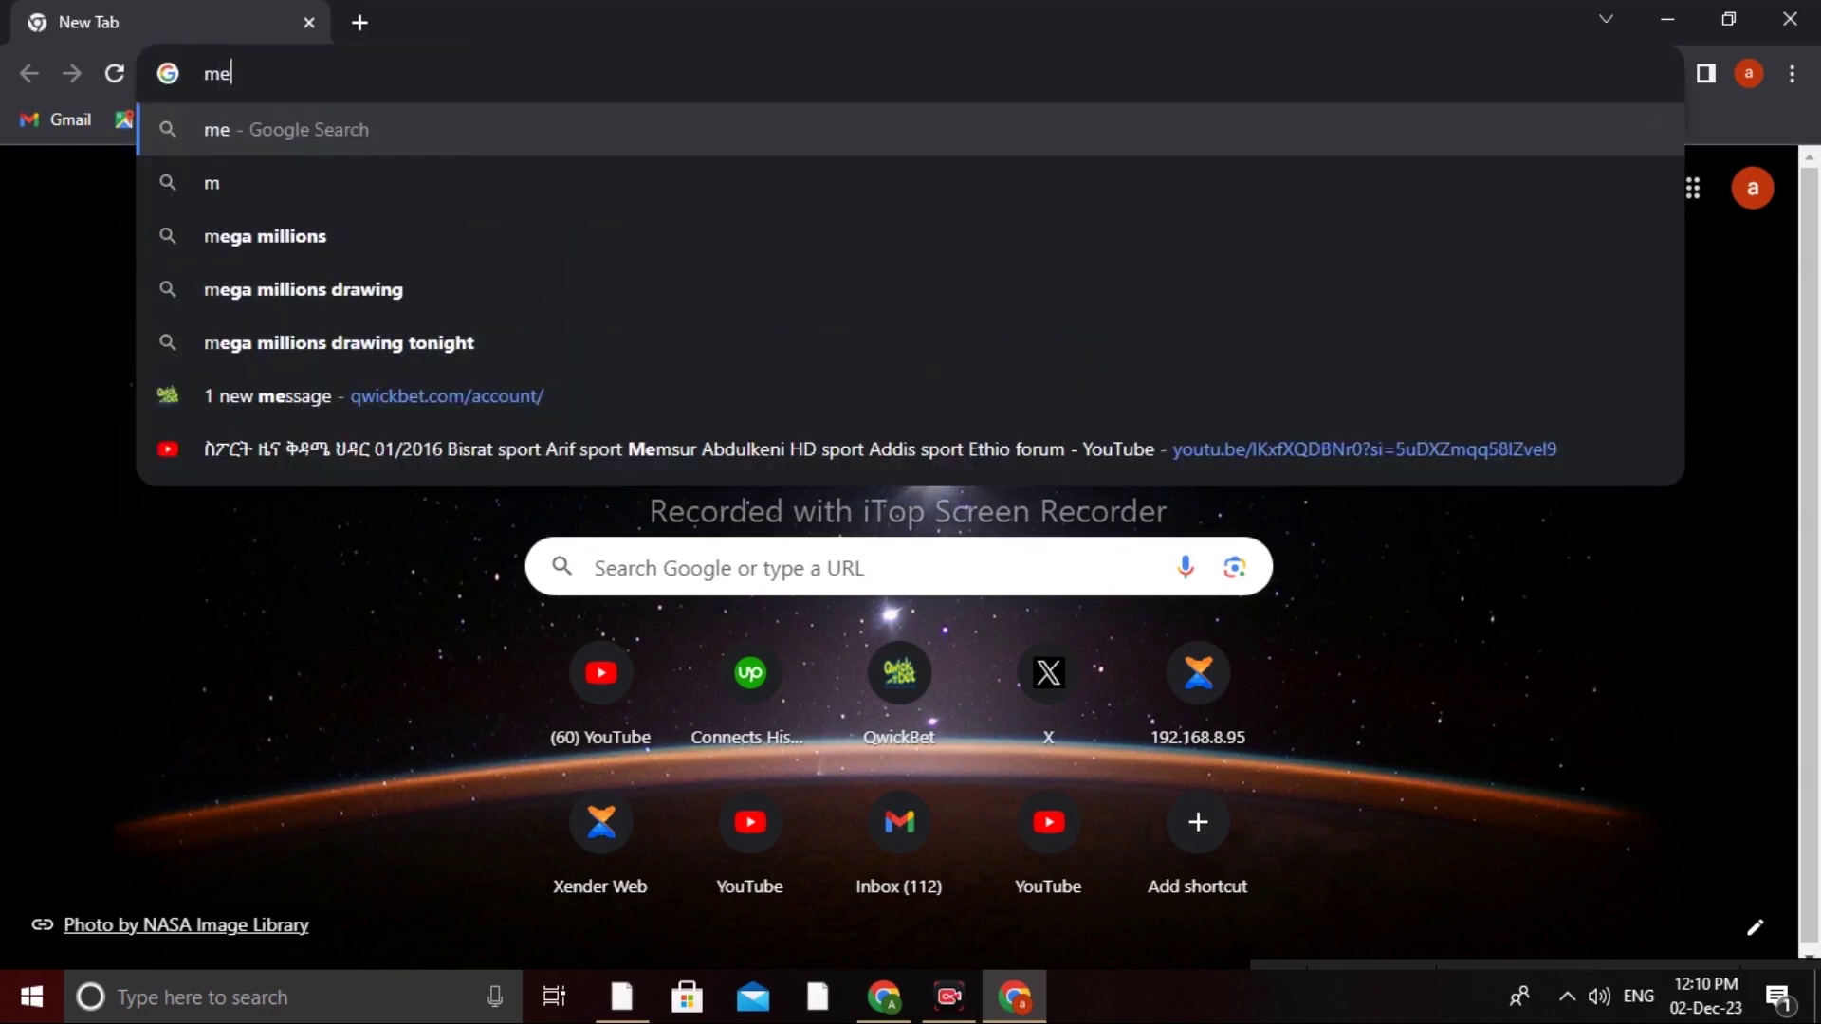
pyautogui.press('BackSpace')
pyautogui.press('BackSpace')
pyautogui.write('latop')
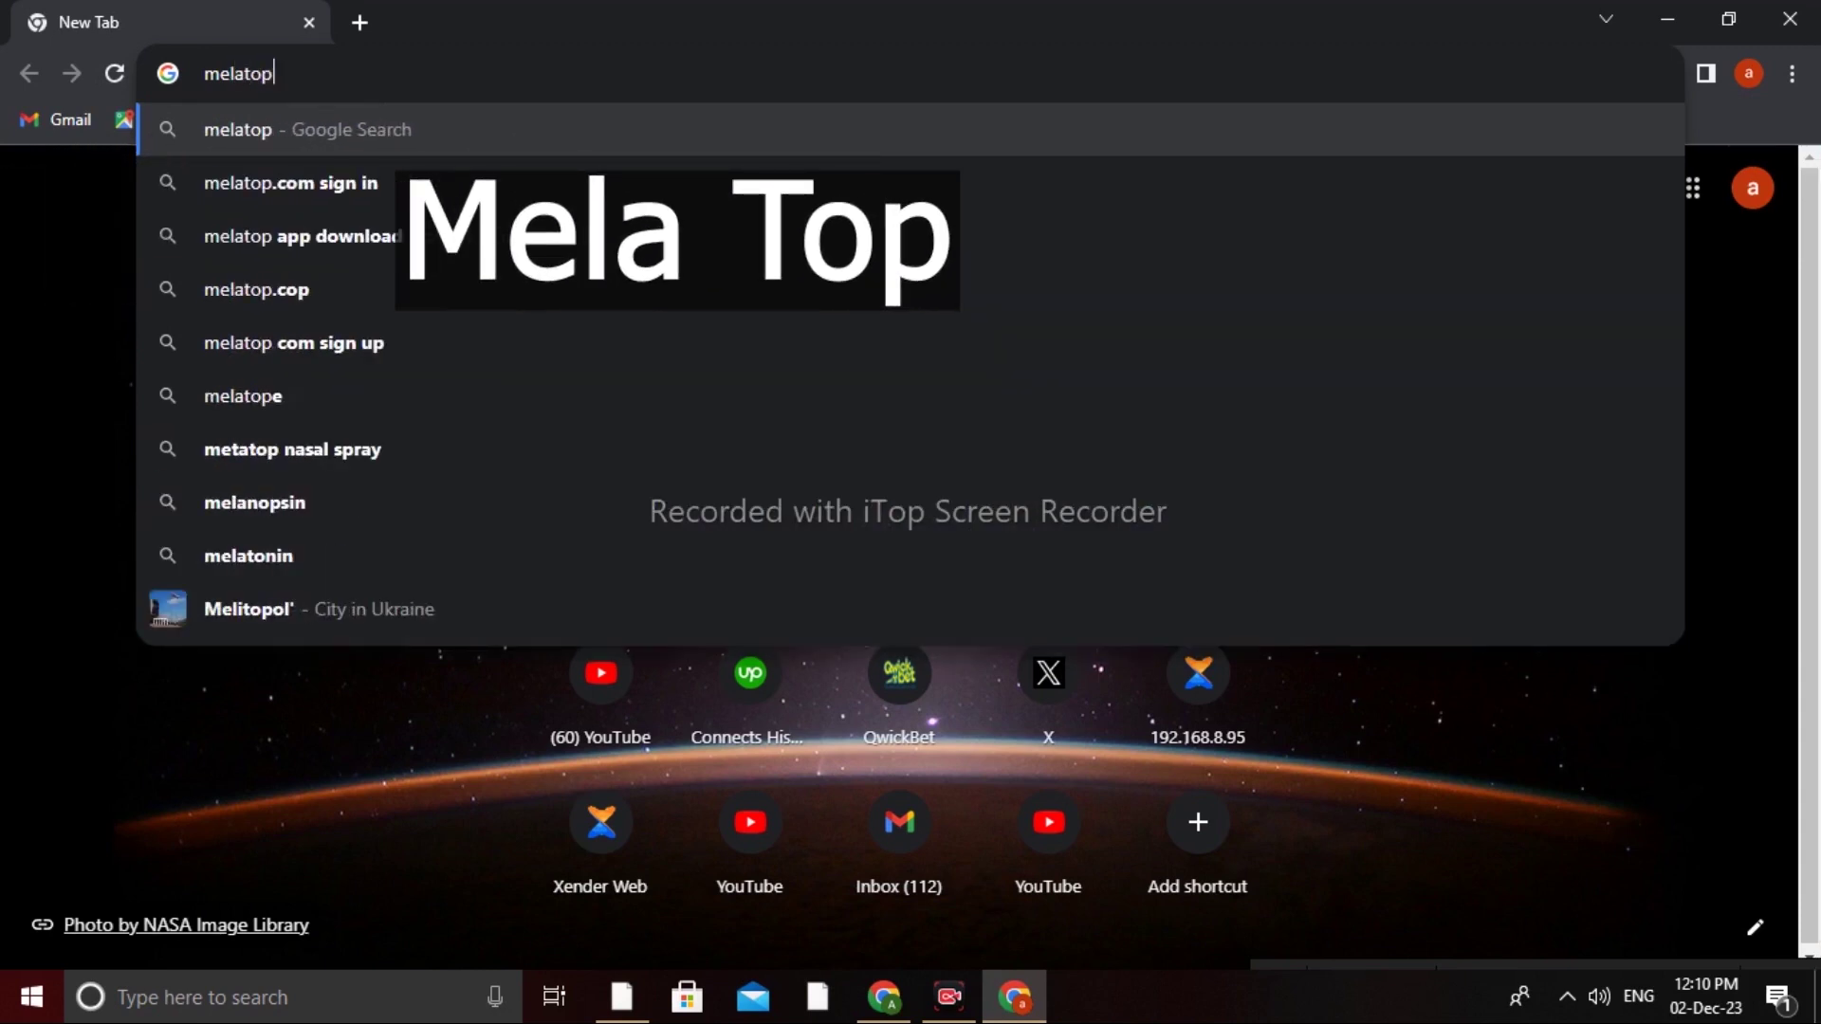
pyautogui.press('Return')
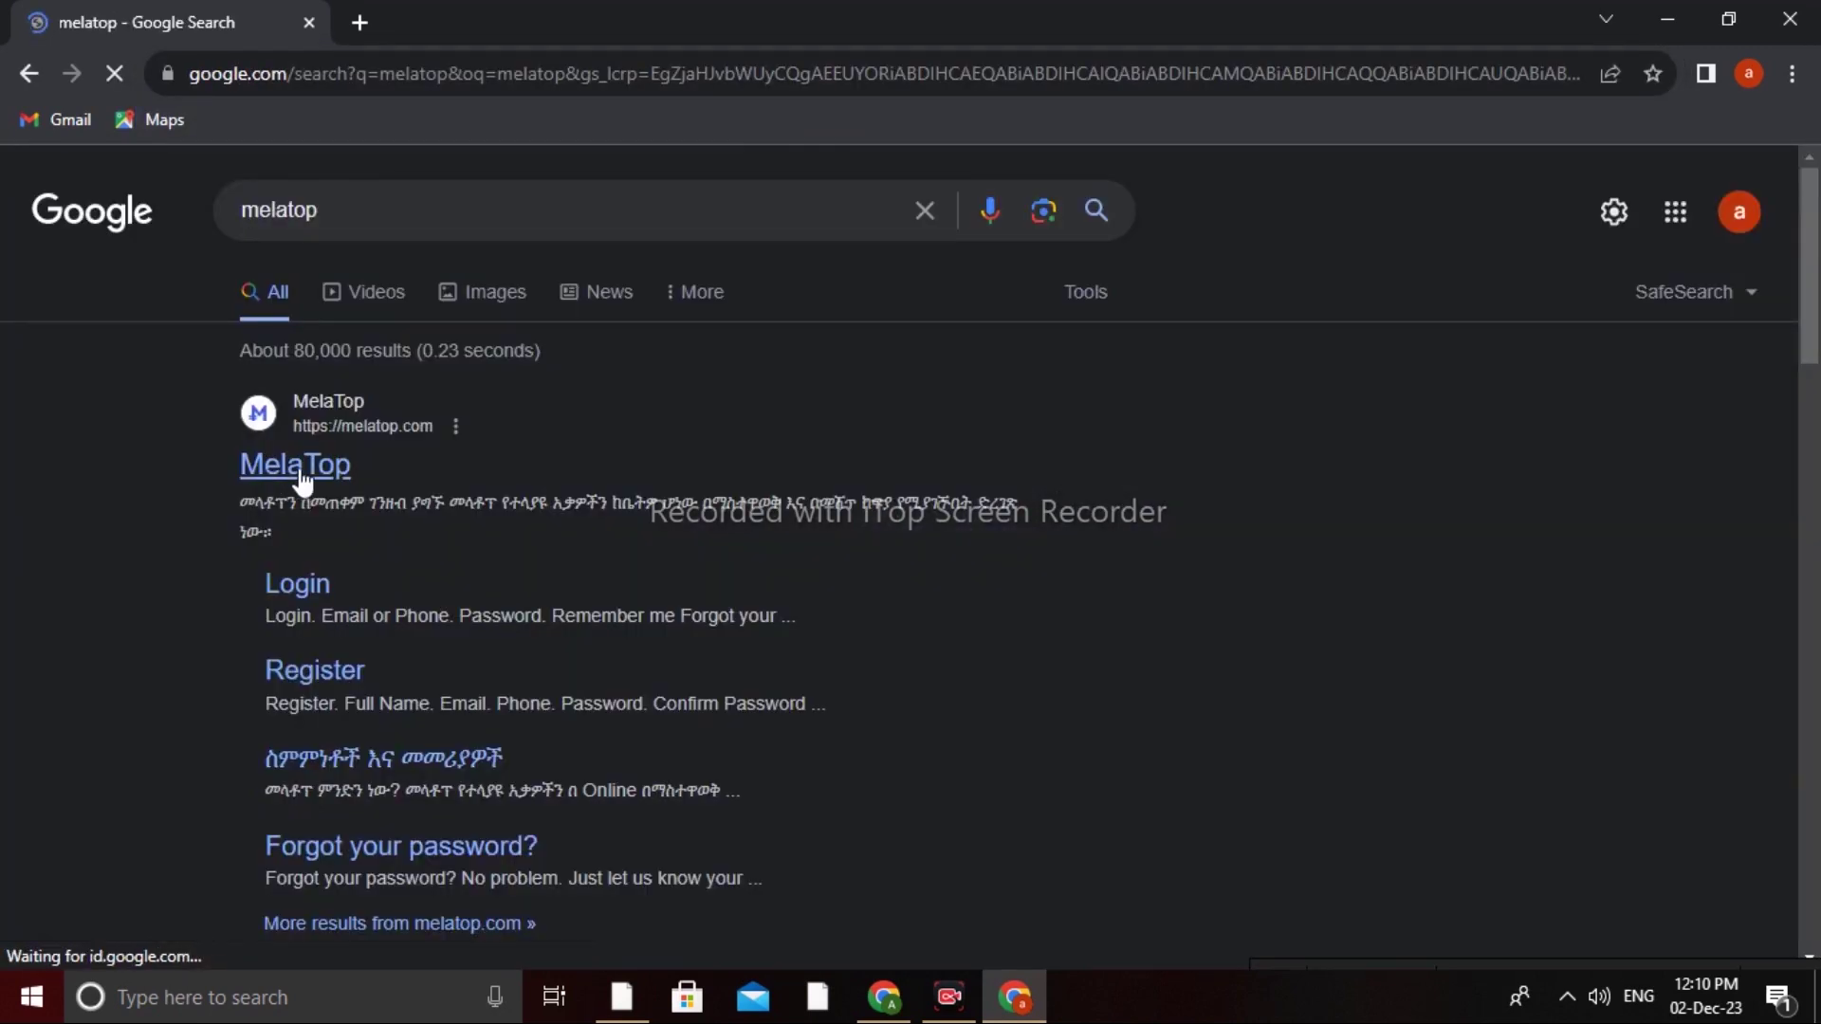
pyautogui.click(289, 478)
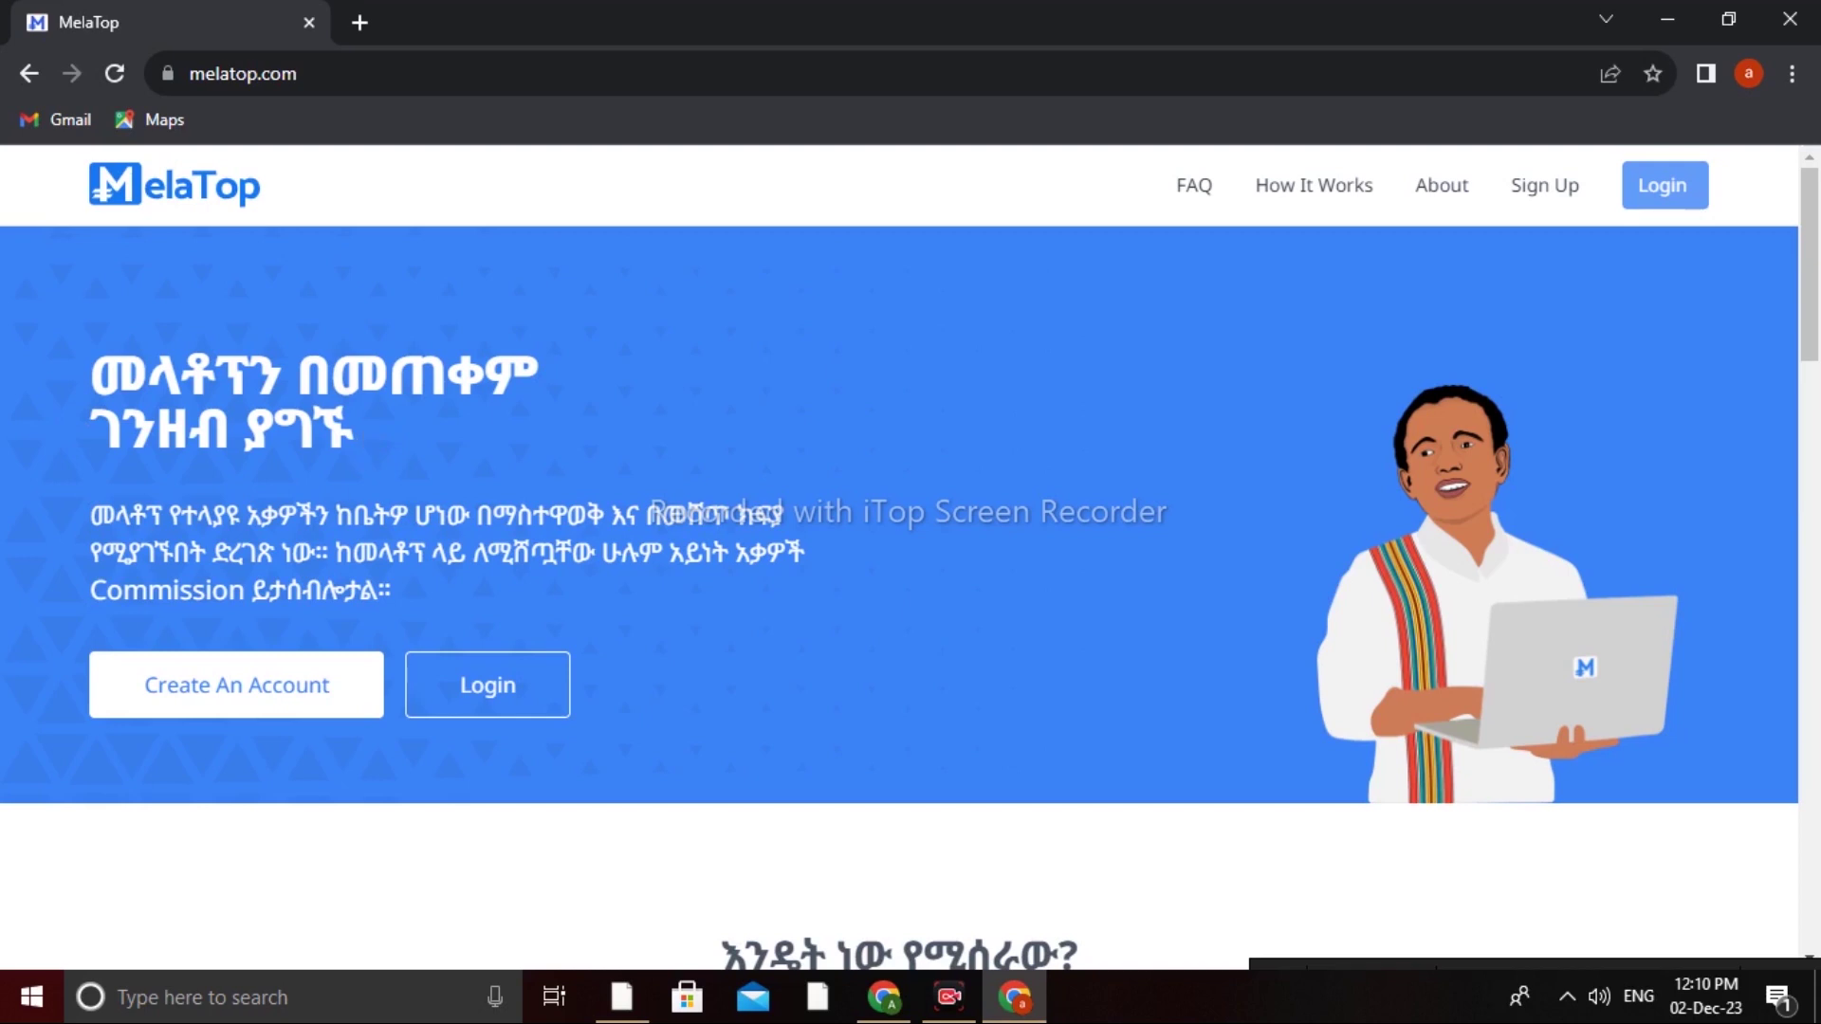
# Open the MelaTop account registration form and look through its Email, Phone, Password and Confirm Password fields
pyautogui.click(250, 703)
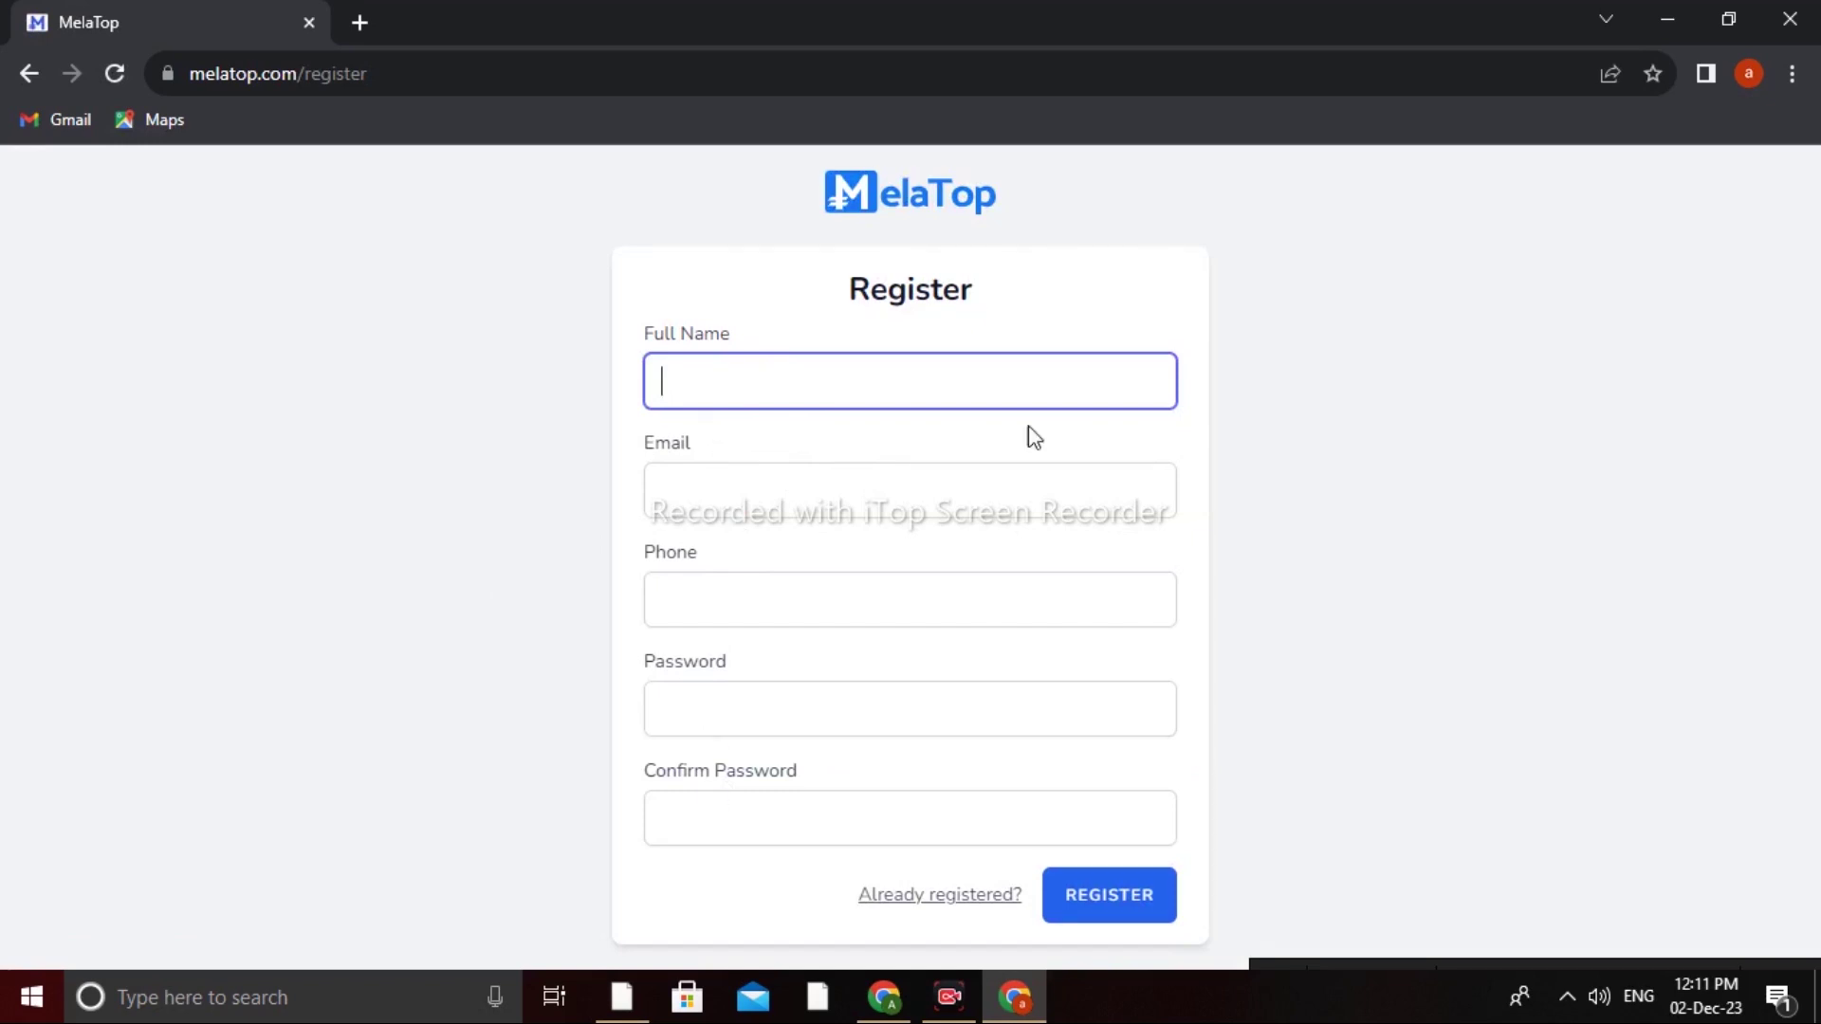
pyautogui.click(662, 489)
pyautogui.click(662, 598)
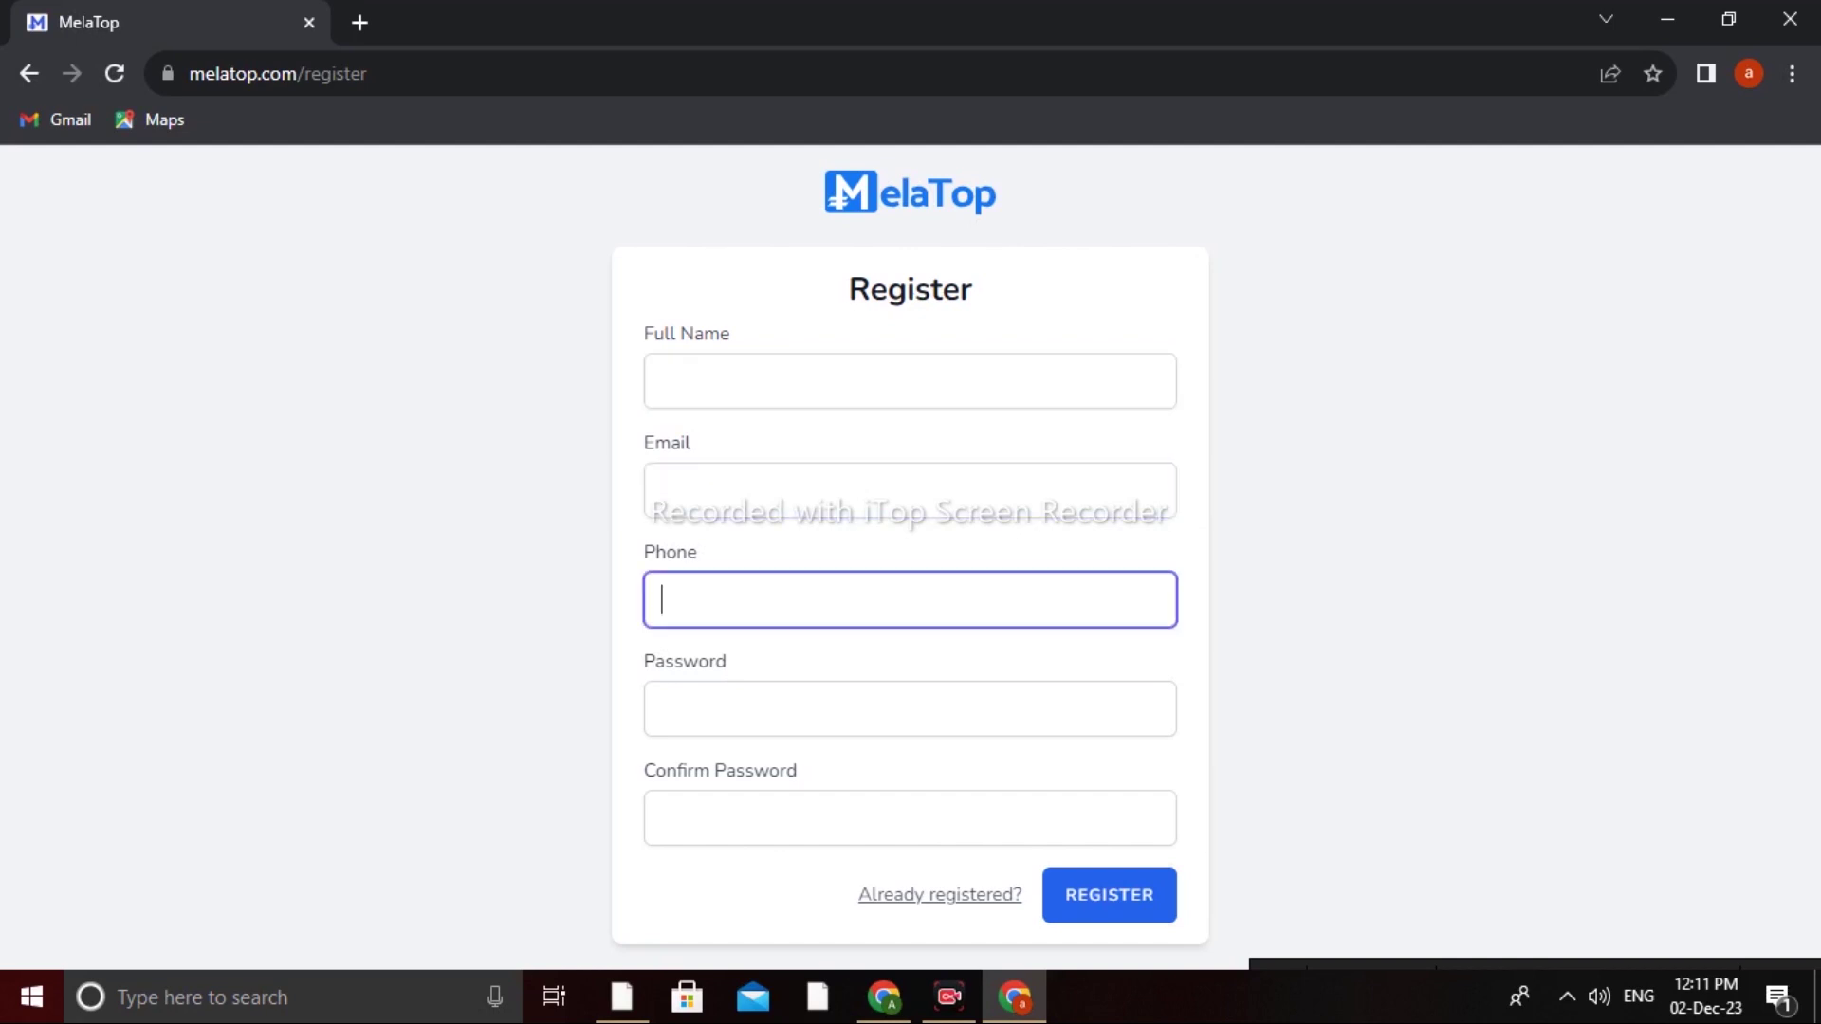
pyautogui.click(662, 709)
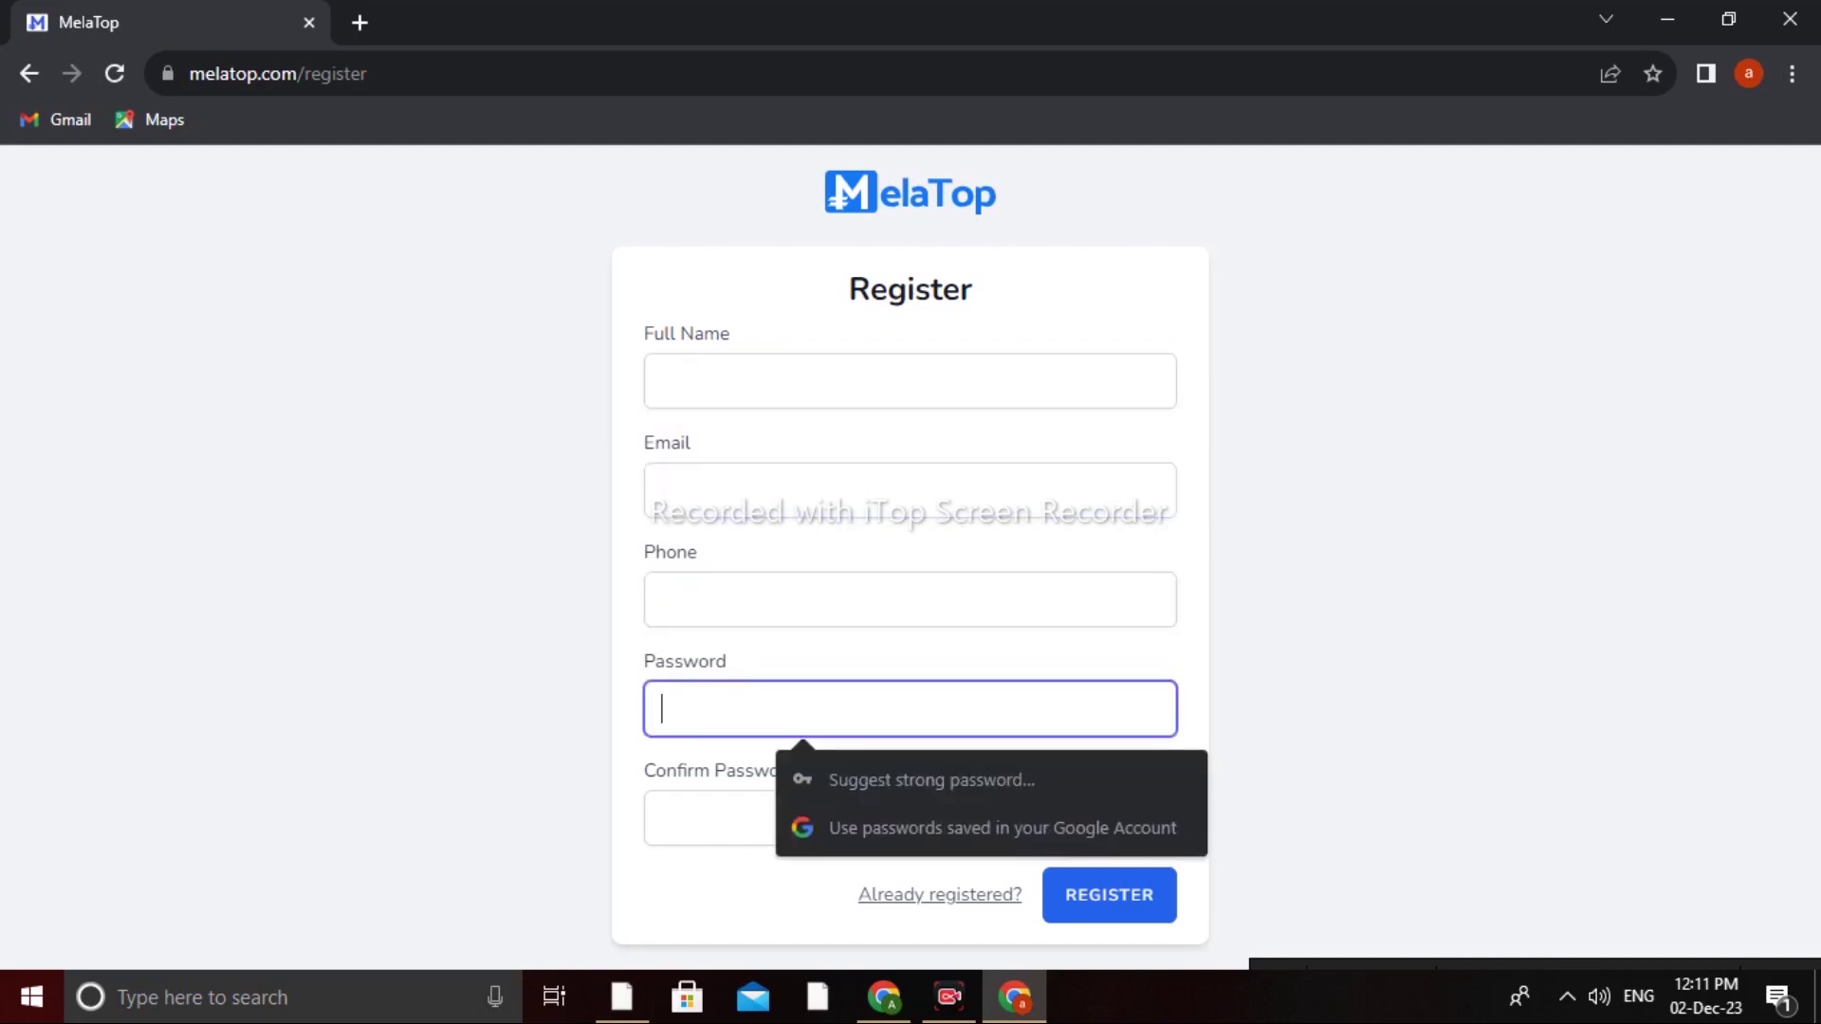
pyautogui.click(662, 818)
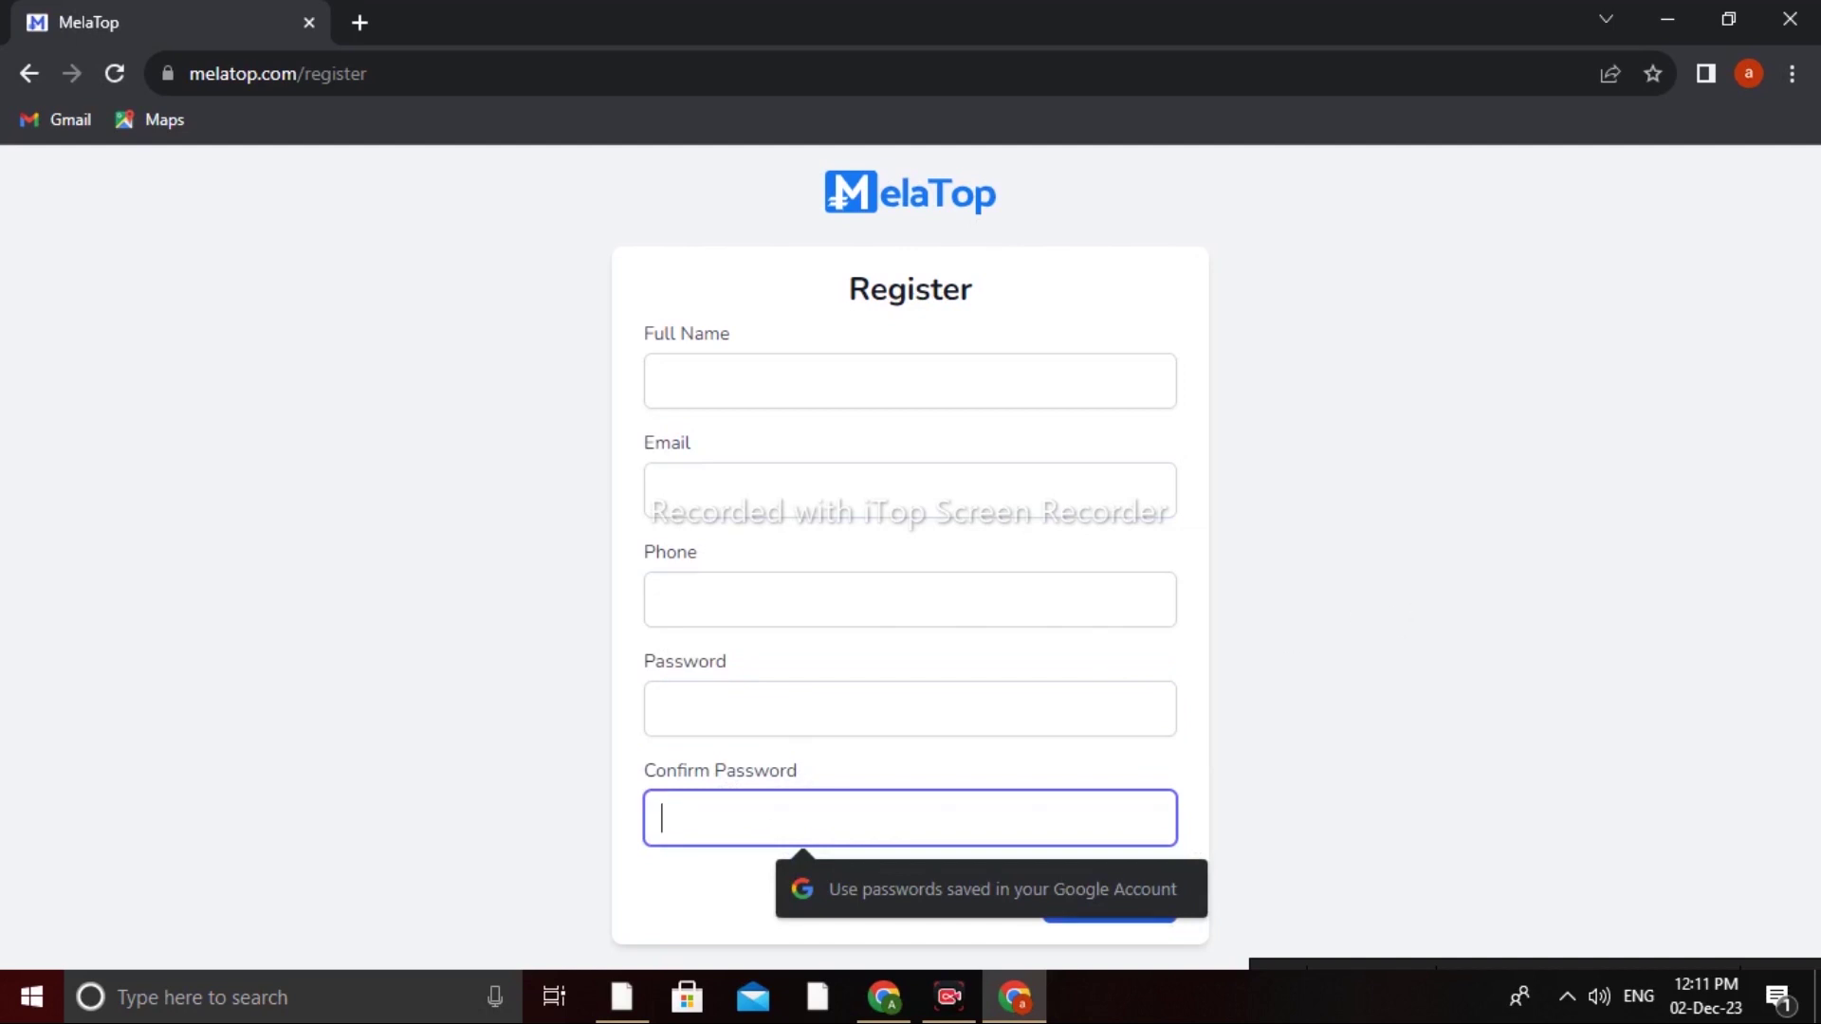
pyautogui.hotkey('shift', 'Tab')
pyautogui.hotkey('shift', 'Tab')
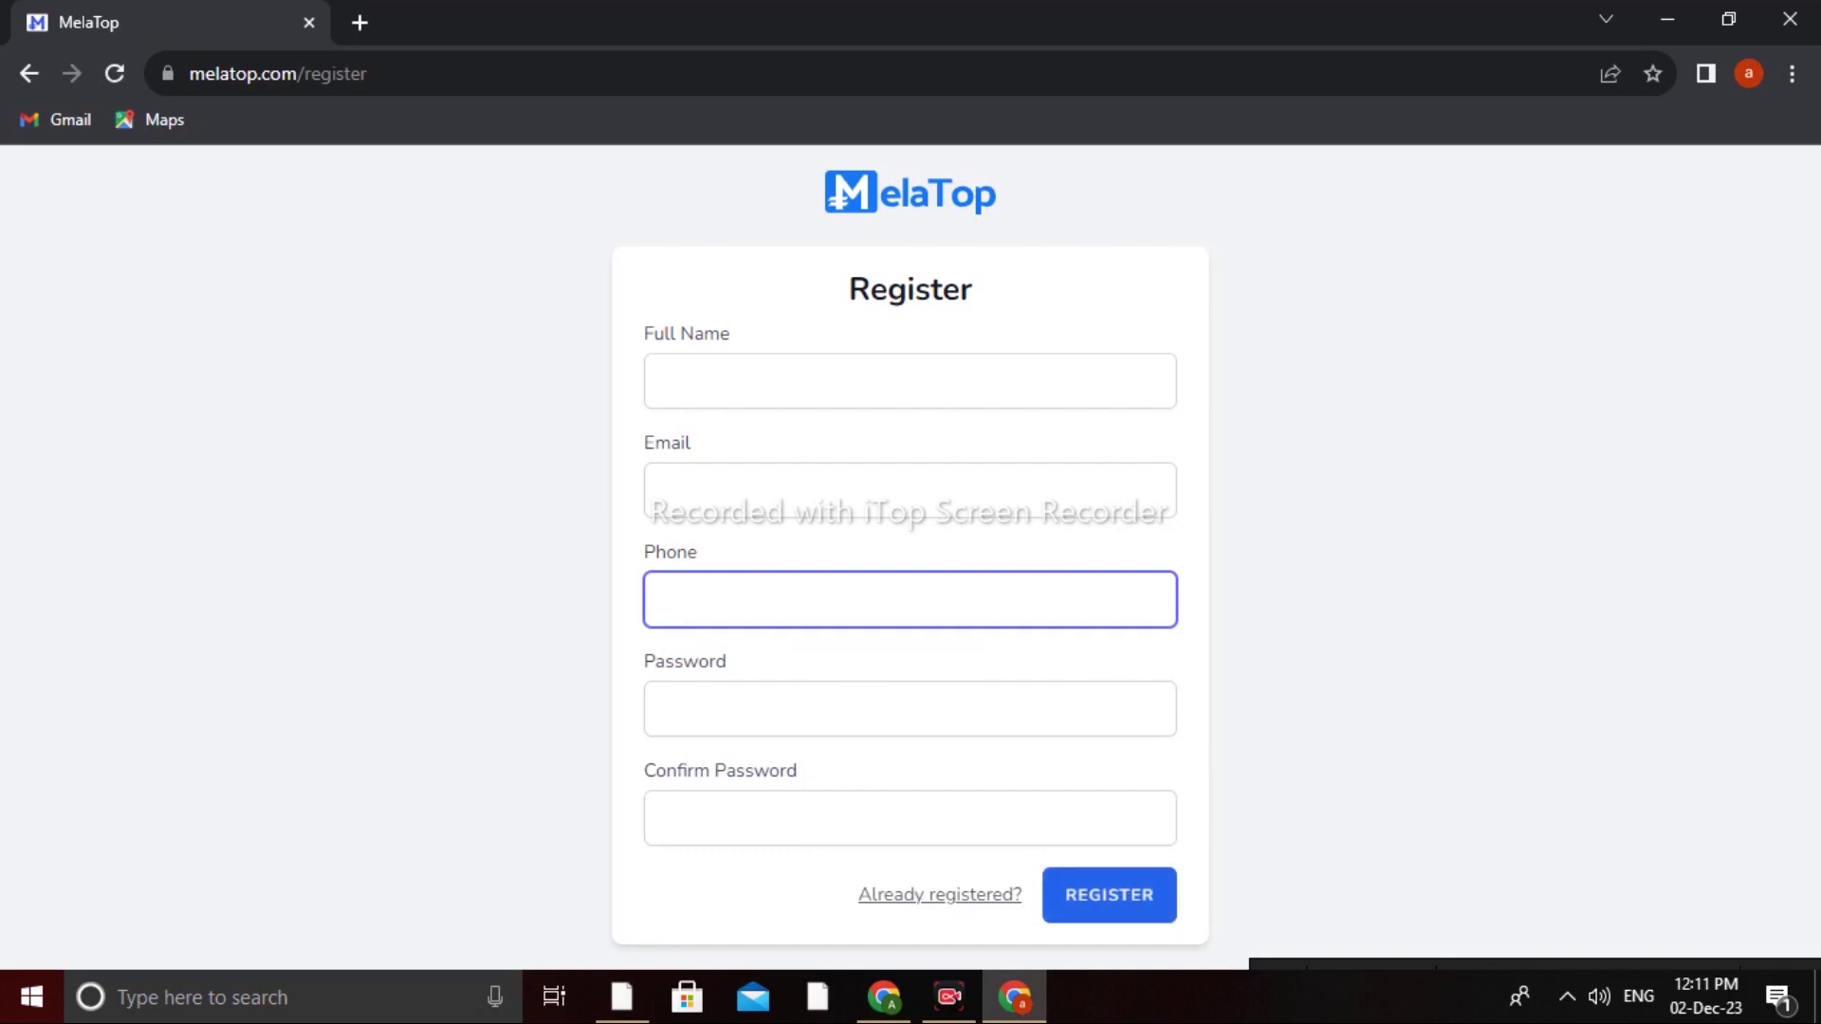
pyautogui.press('Return')
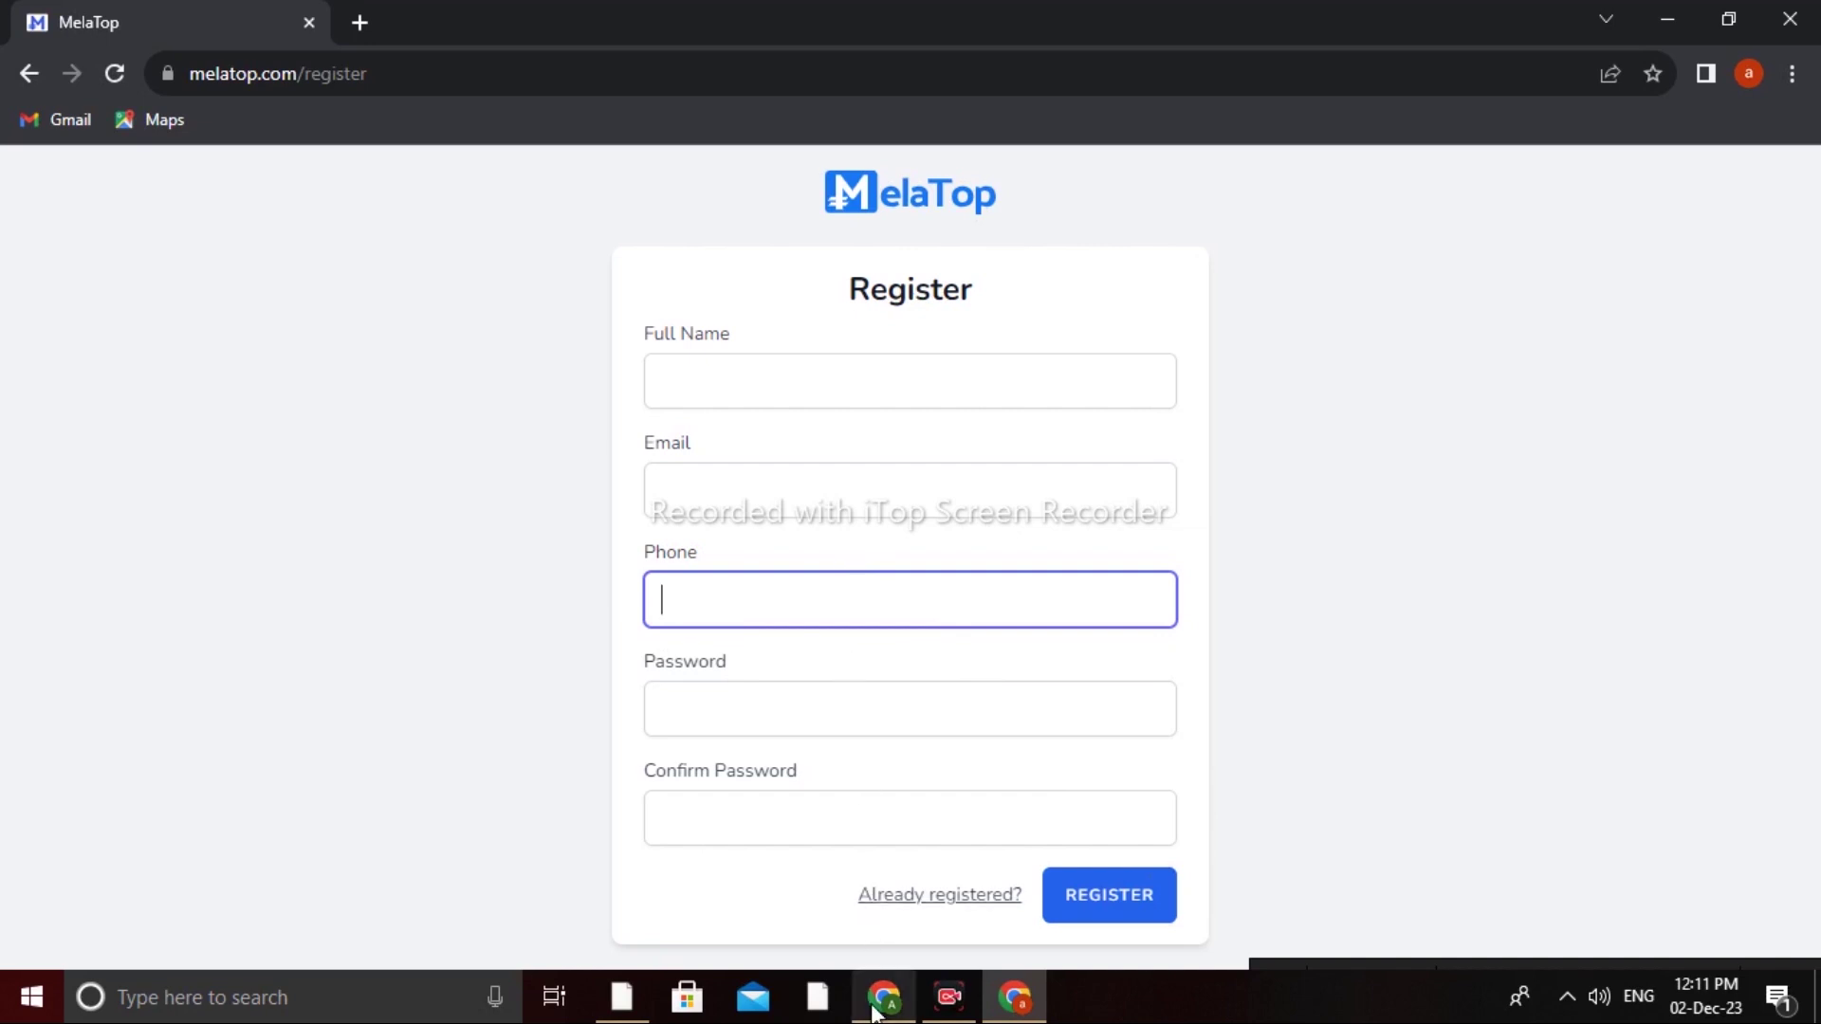
# Switch to the browser window signed in to MelaTop and examine the listed products with their prices, commissions and sharing options
pyautogui.moveTo(874, 1013)
pyautogui.click(912, 873)
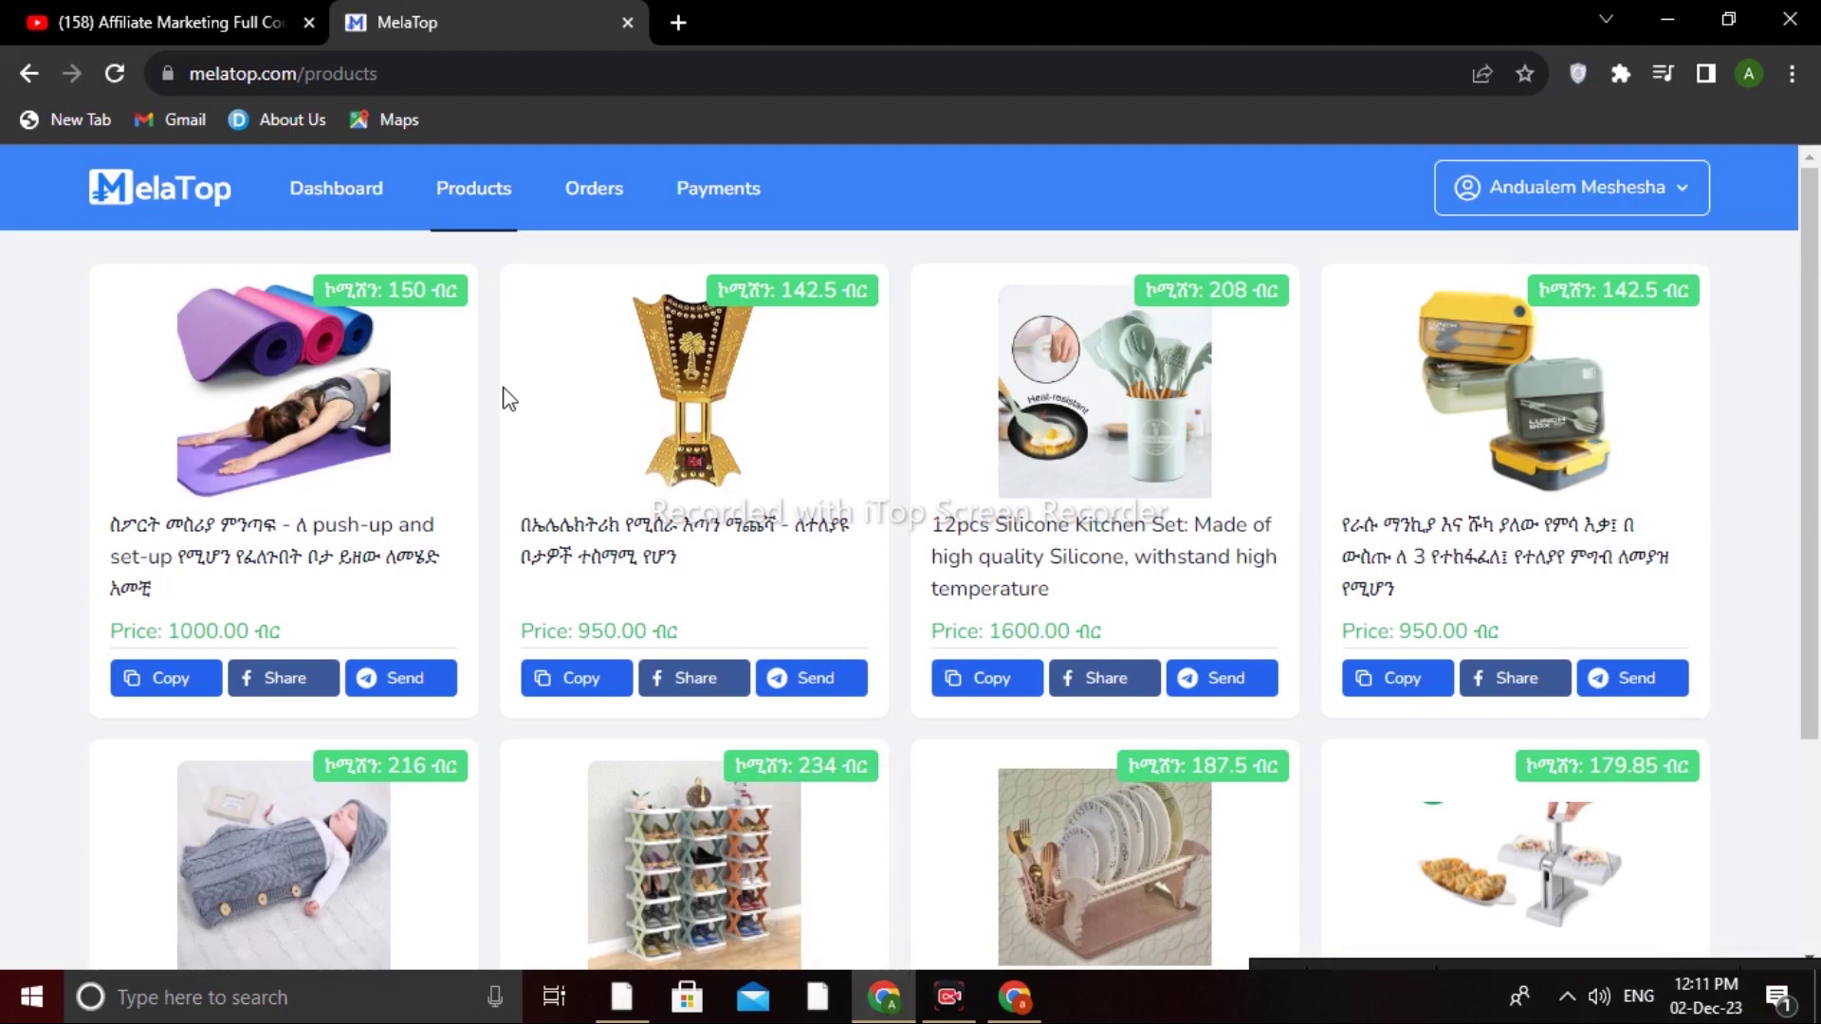
pyautogui.scroll(-1, 505, 399)
pyautogui.scroll(1, 508, 398)
pyautogui.scroll(-1, 460, 536)
pyautogui.scroll(1, 460, 536)
pyautogui.scroll(-2, 1440, 547)
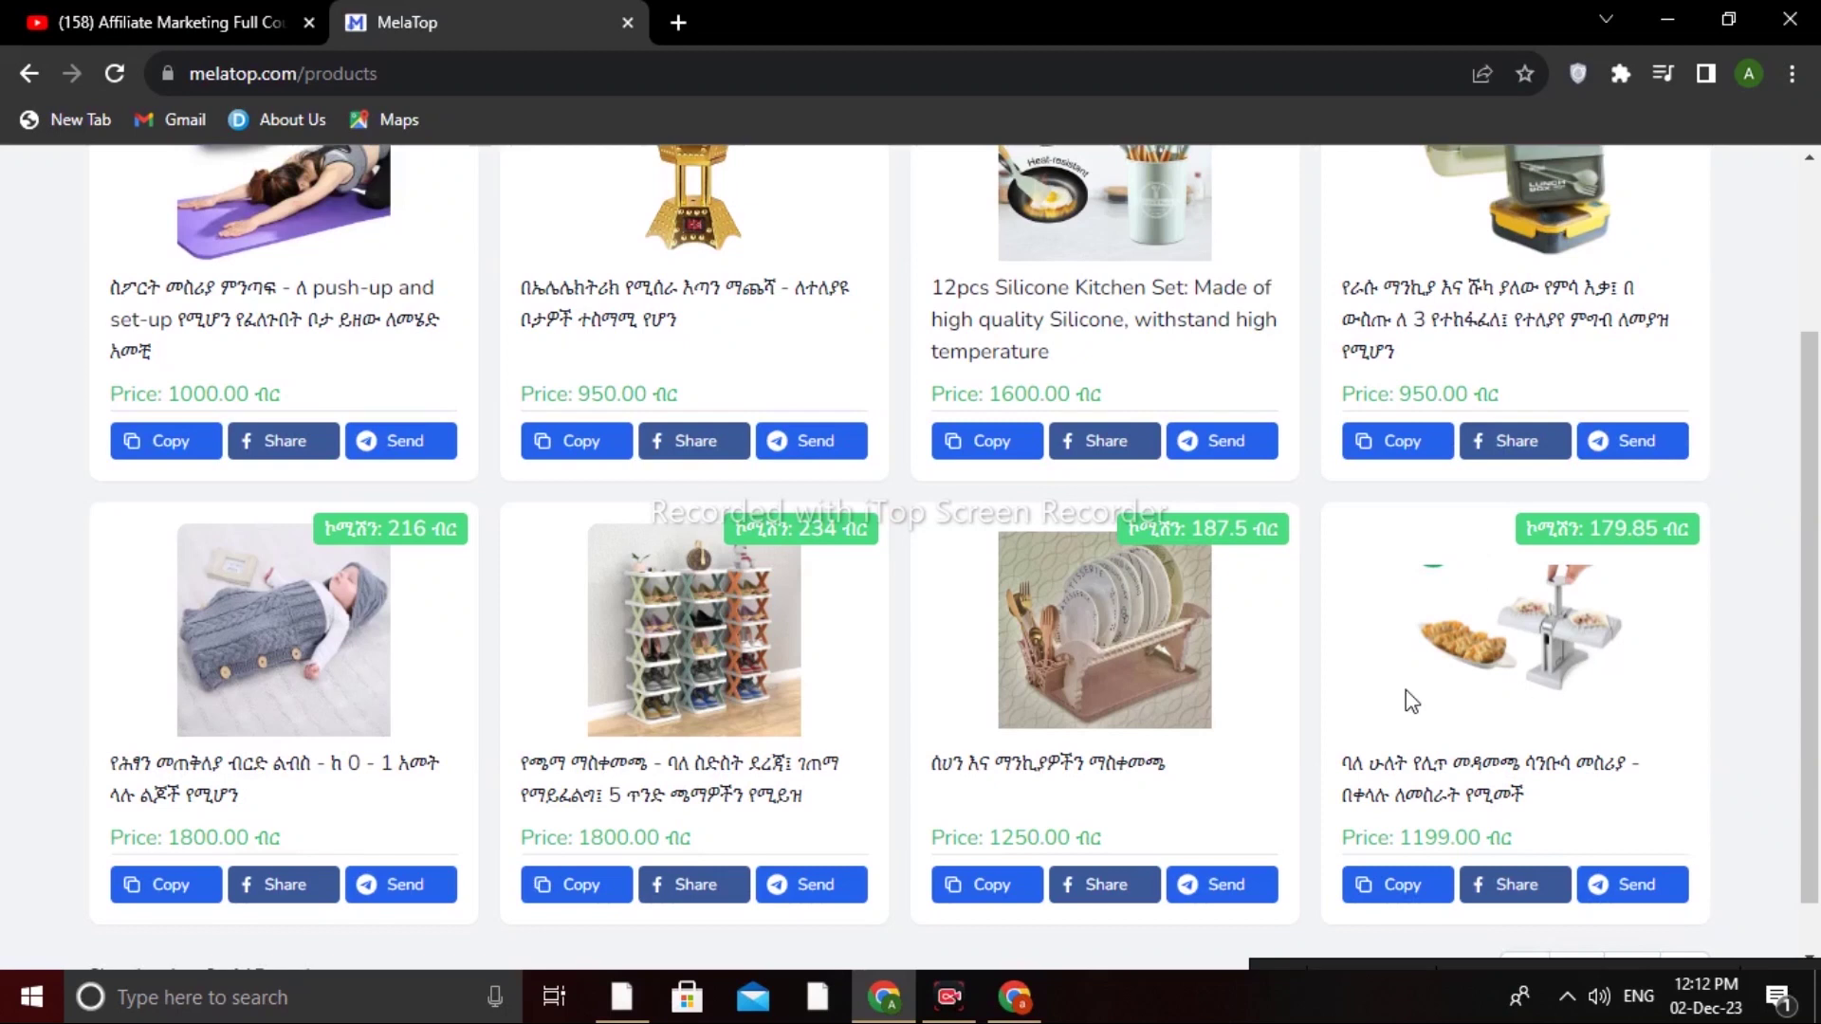
pyautogui.scroll(-1, 663, 735)
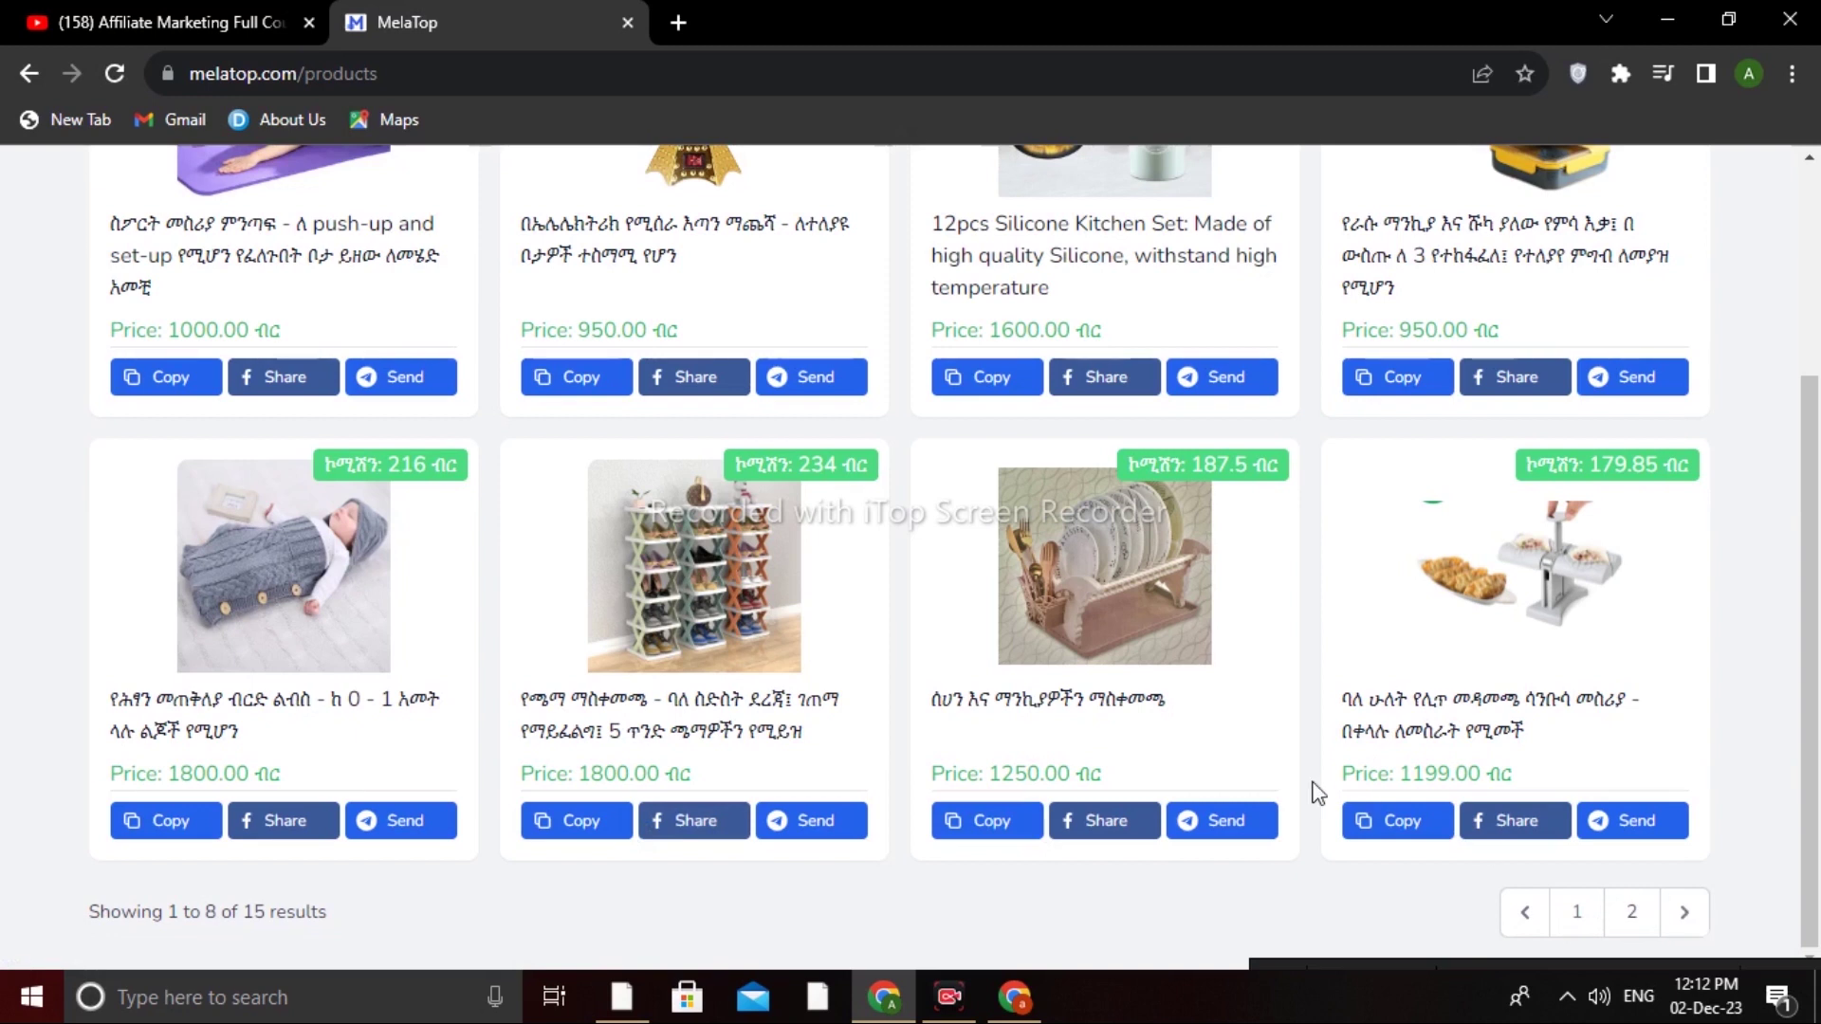
pyautogui.scroll(3, 1314, 793)
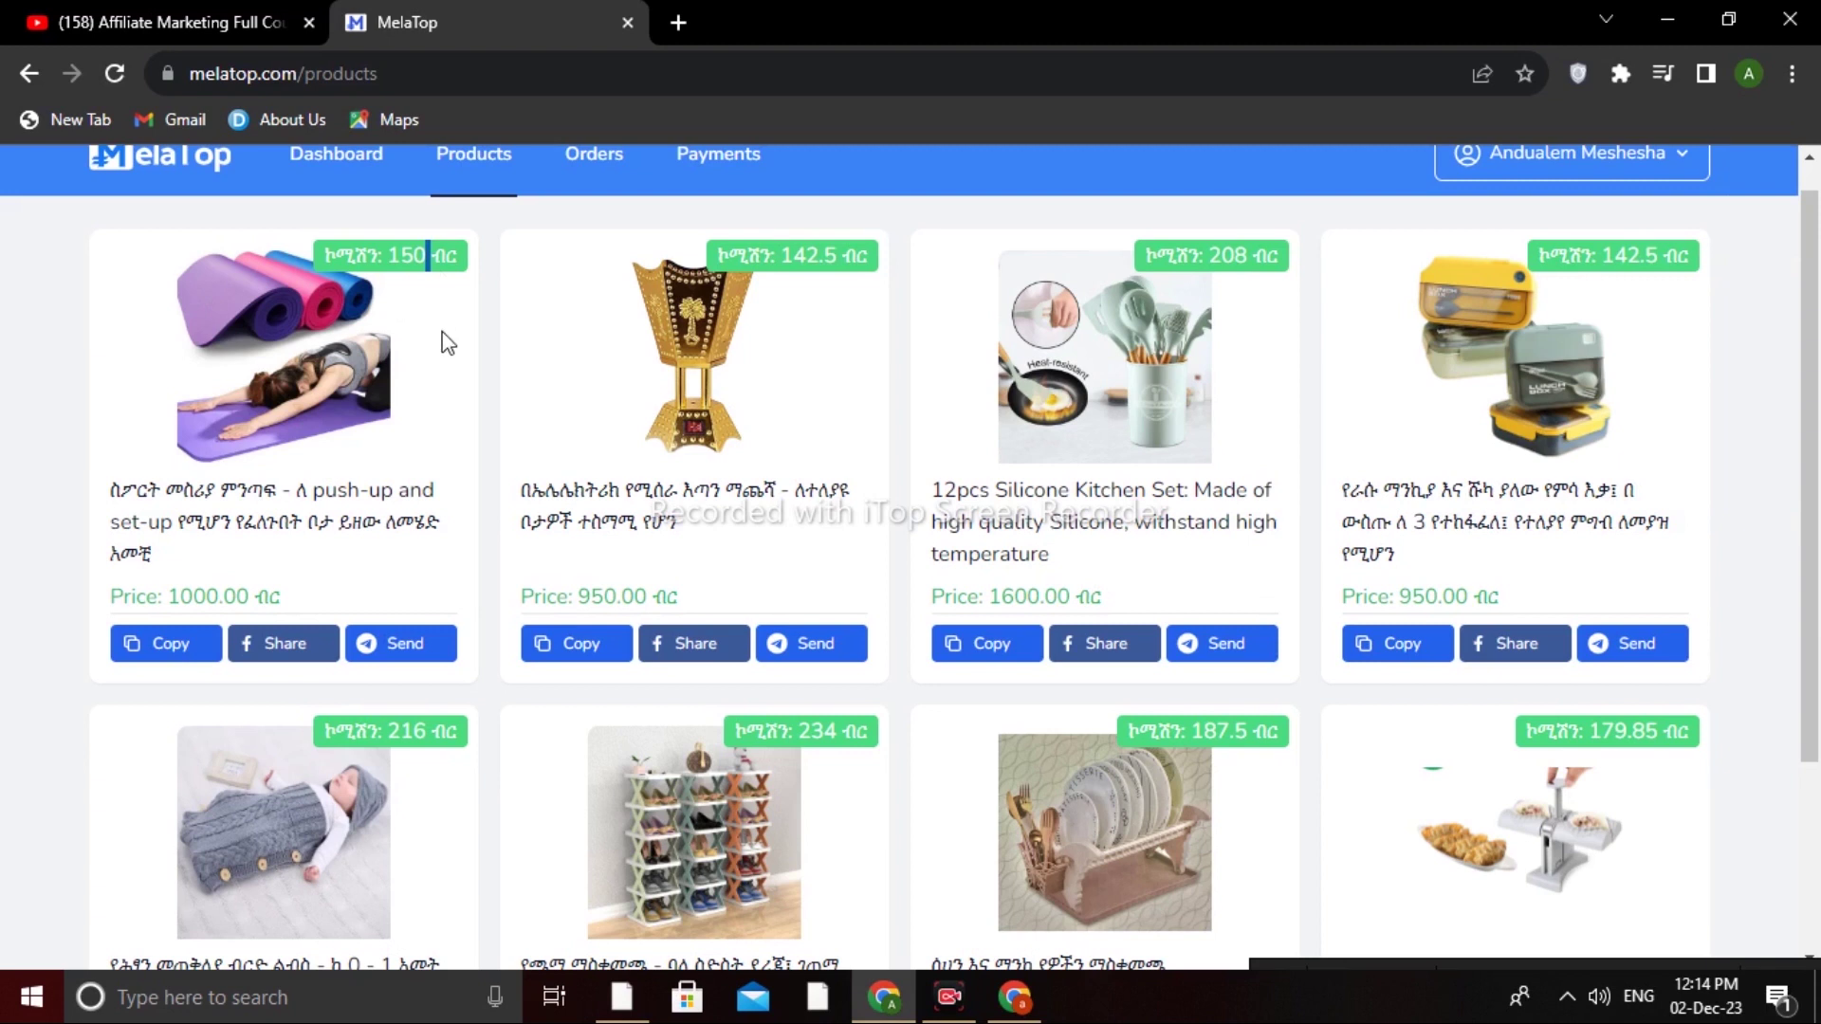
pyautogui.scroll(1, 446, 393)
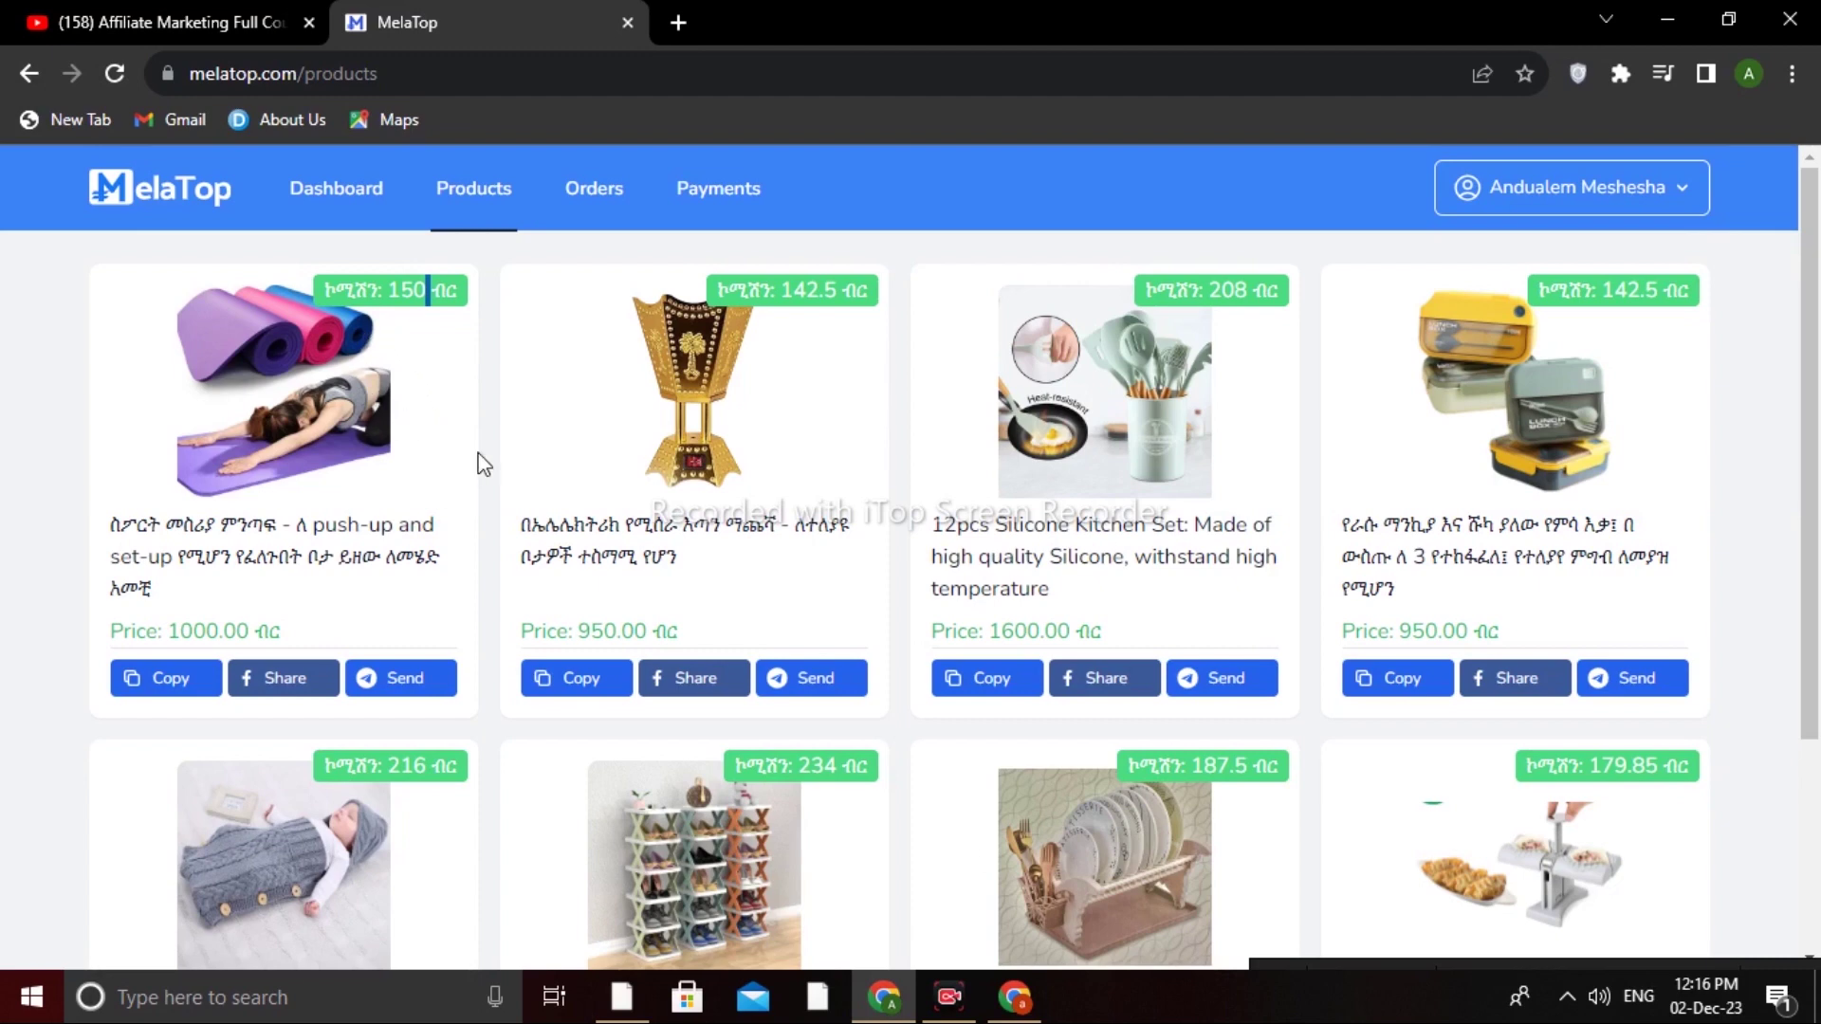
pyautogui.scroll(-1, 479, 464)
pyautogui.scroll(1, 479, 464)
pyautogui.scroll(-1, 847, 407)
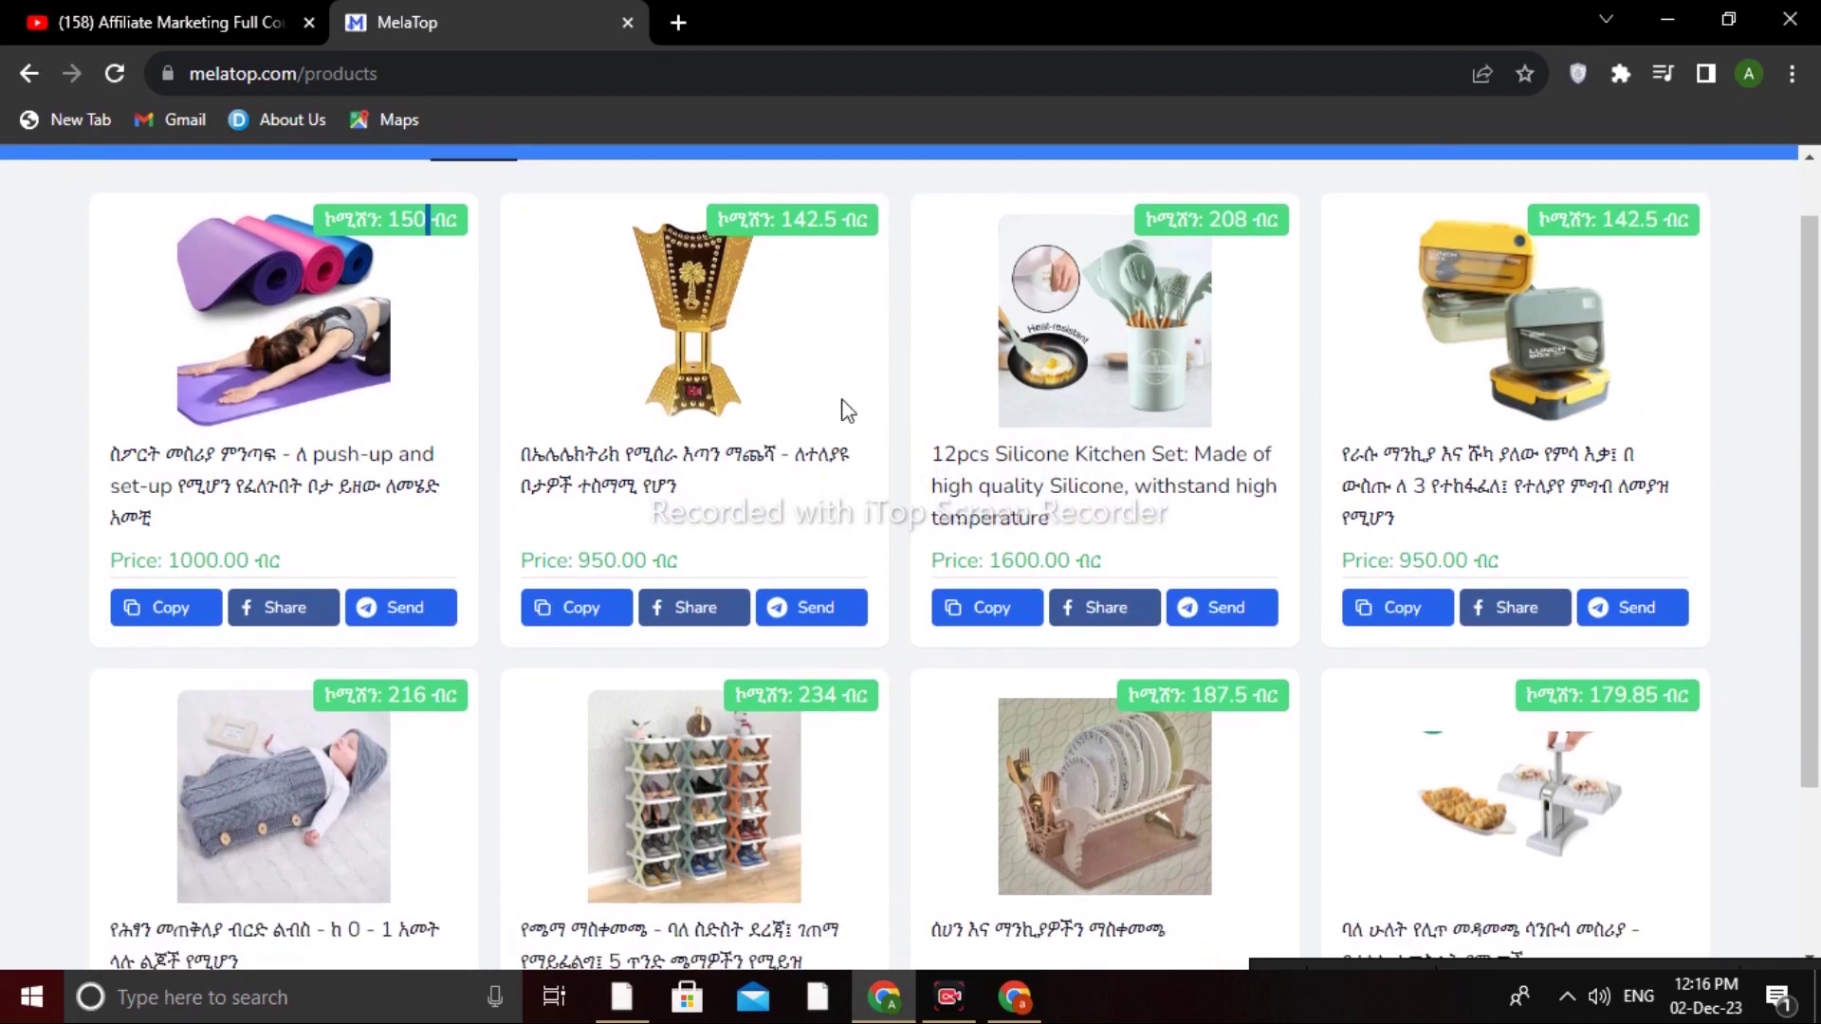
pyautogui.scroll(1, 896, 408)
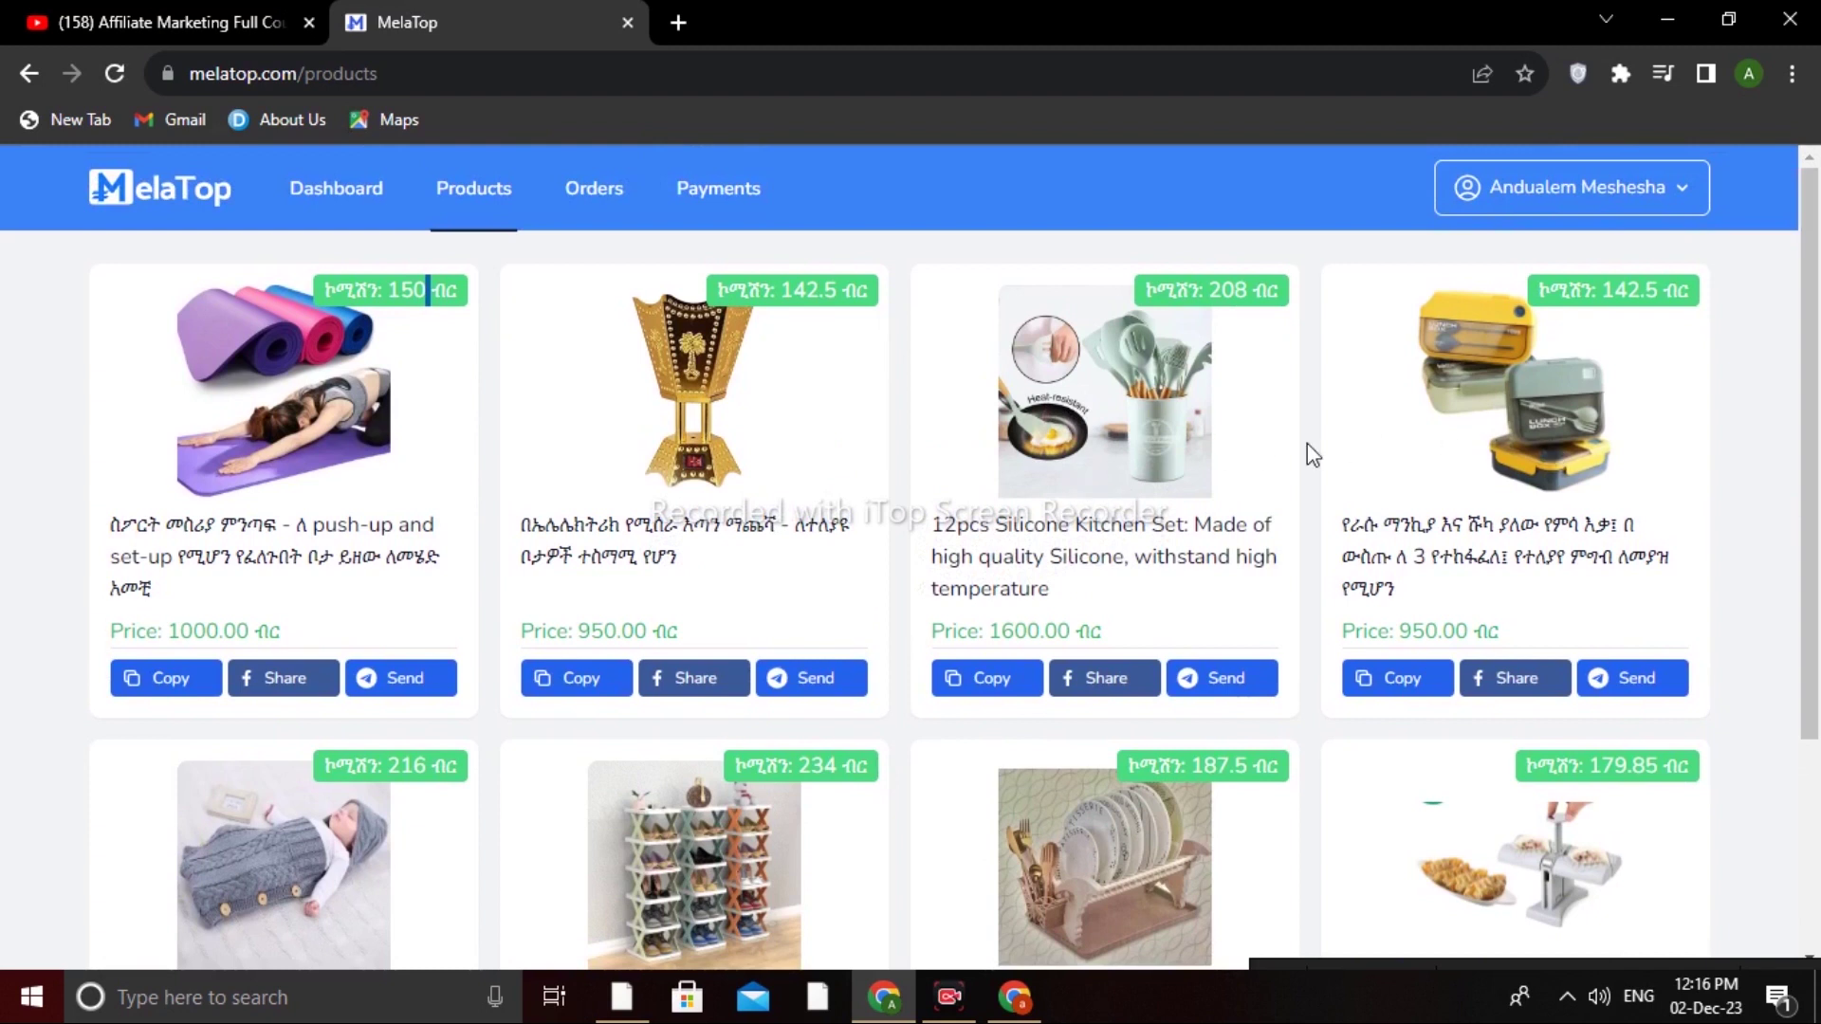
pyautogui.scroll(-1, 751, 423)
pyautogui.scroll(1, 408, 361)
pyautogui.scroll(-1, 310, 619)
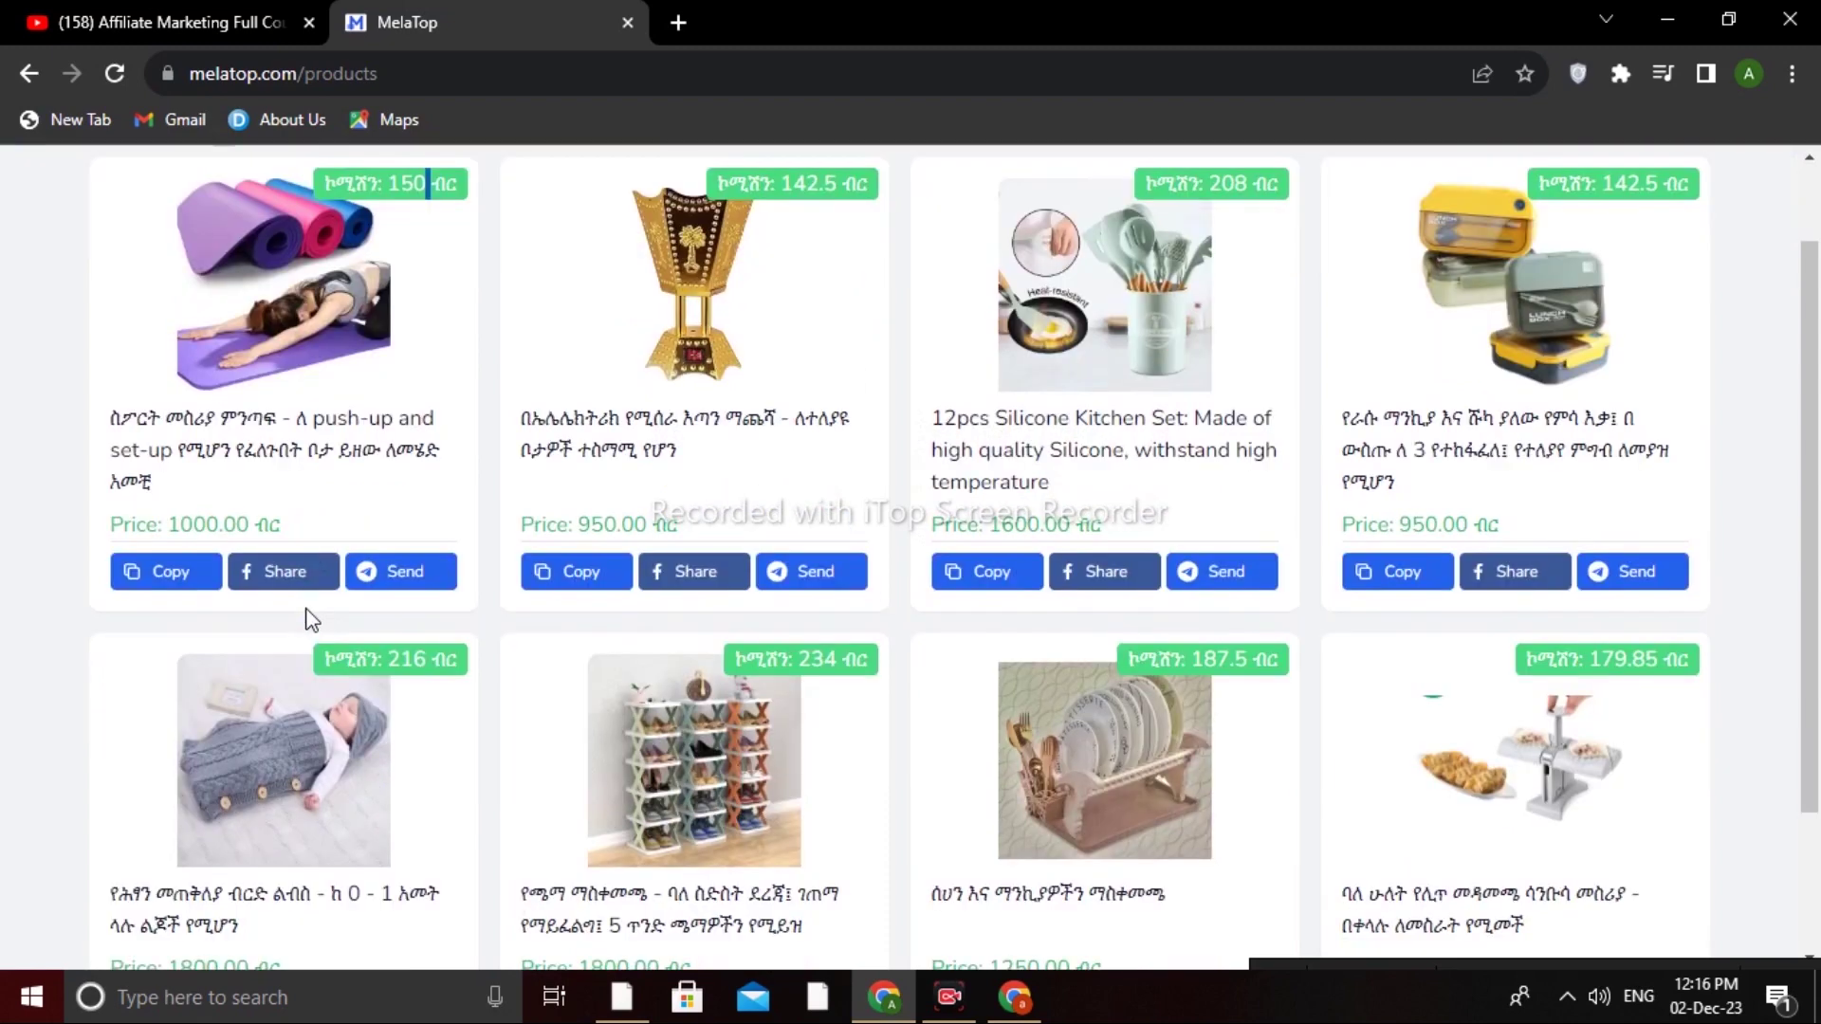
# Copy the affiliate link of the sports mat product and send it to Saved Messages in Telegram
pyautogui.click(178, 571)
pyautogui.scroll(-2, 587, 634)
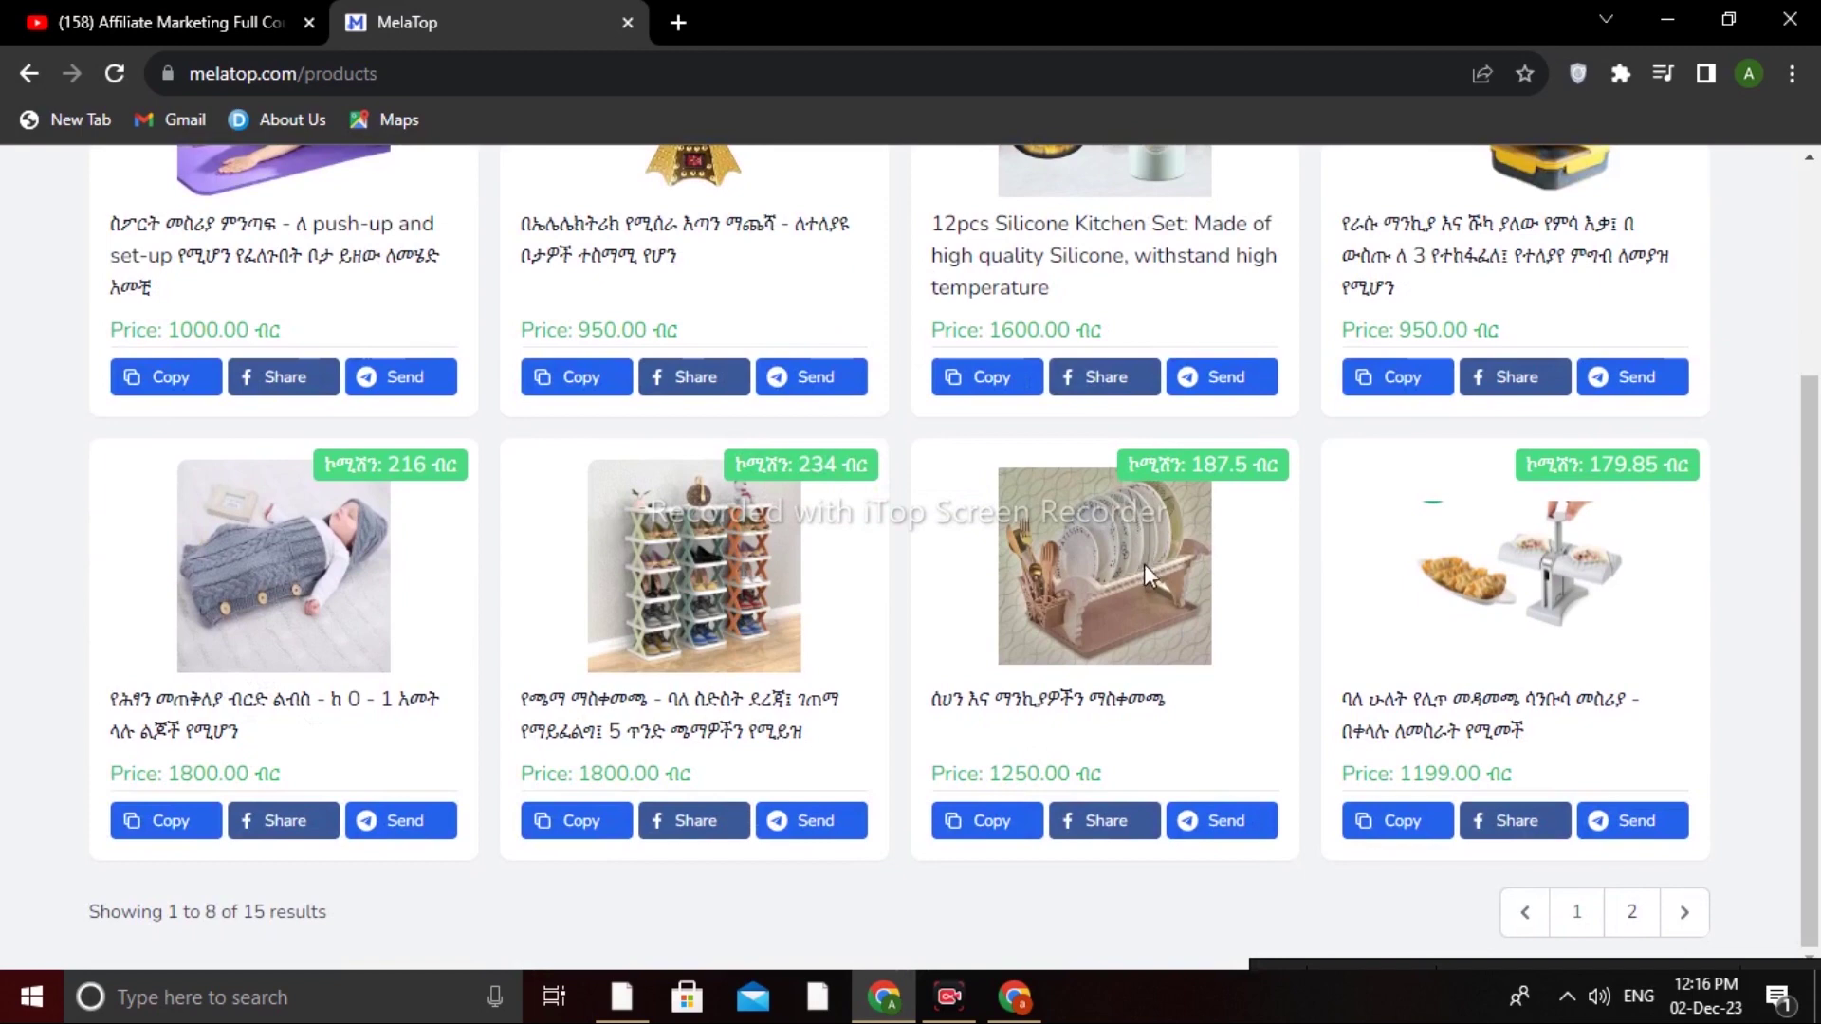
pyautogui.scroll(1, 1141, 569)
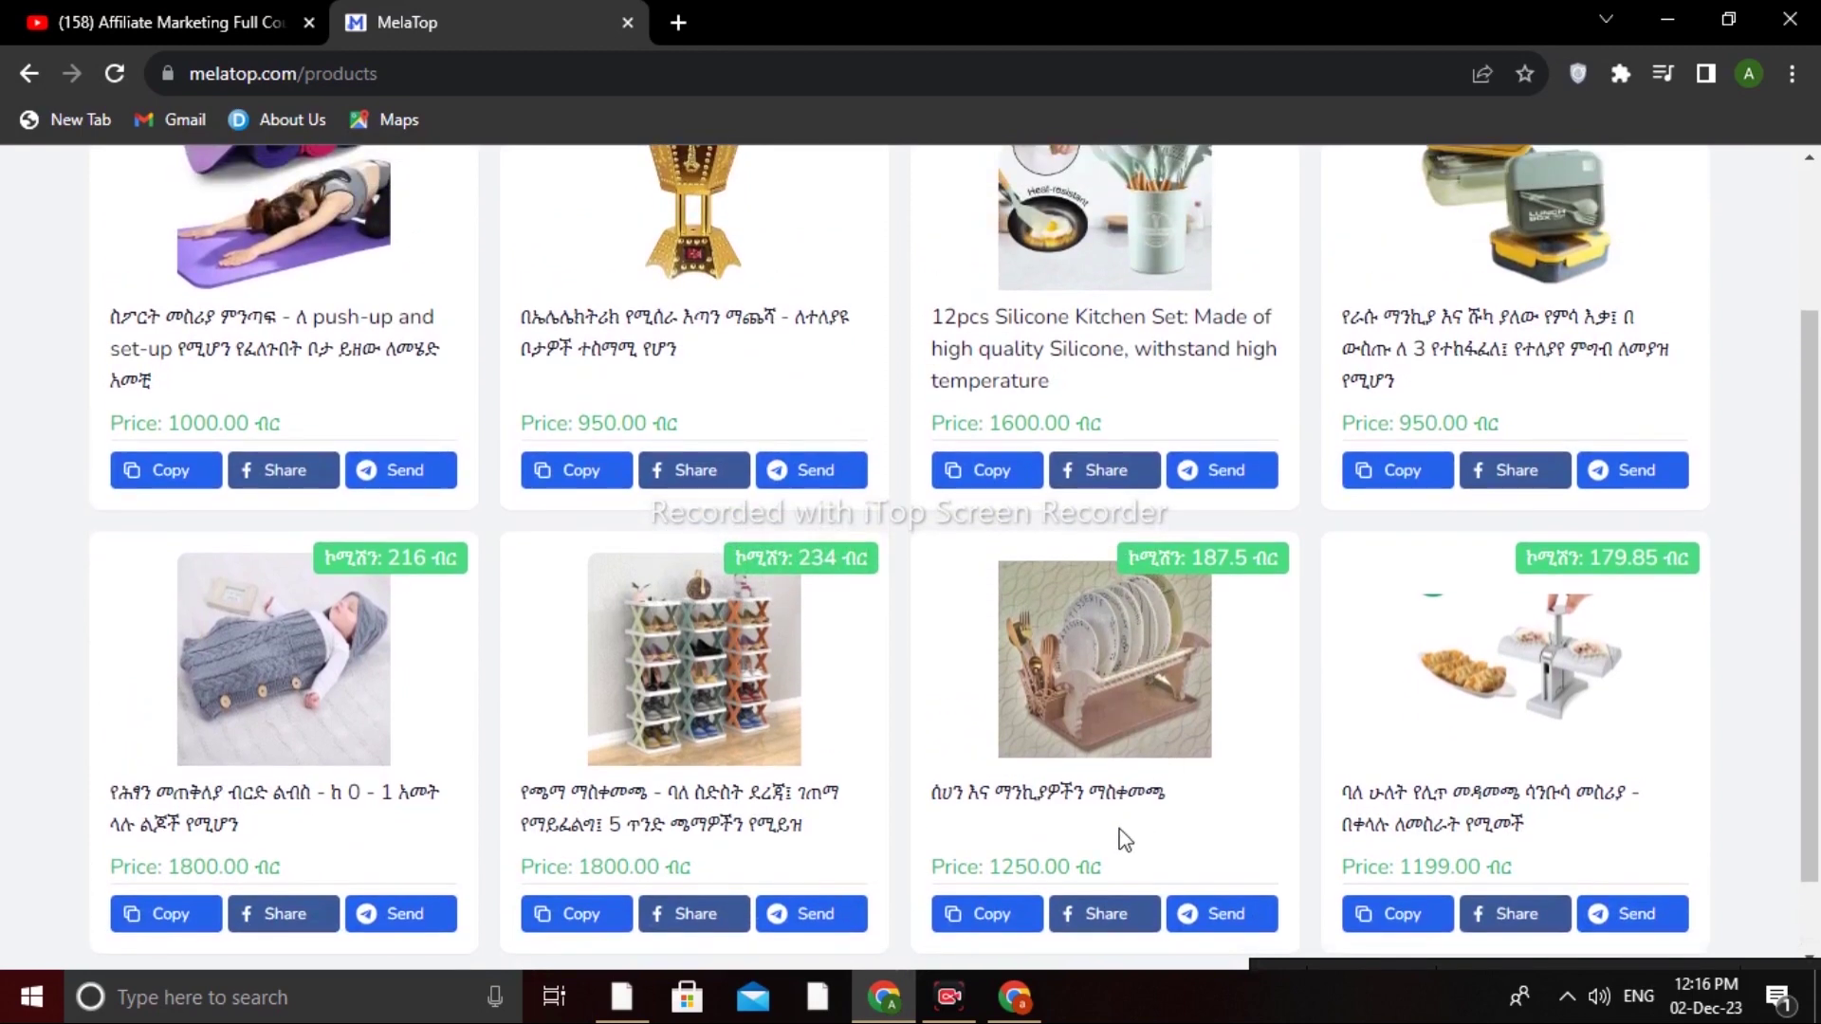
pyautogui.scroll(2, 1212, 740)
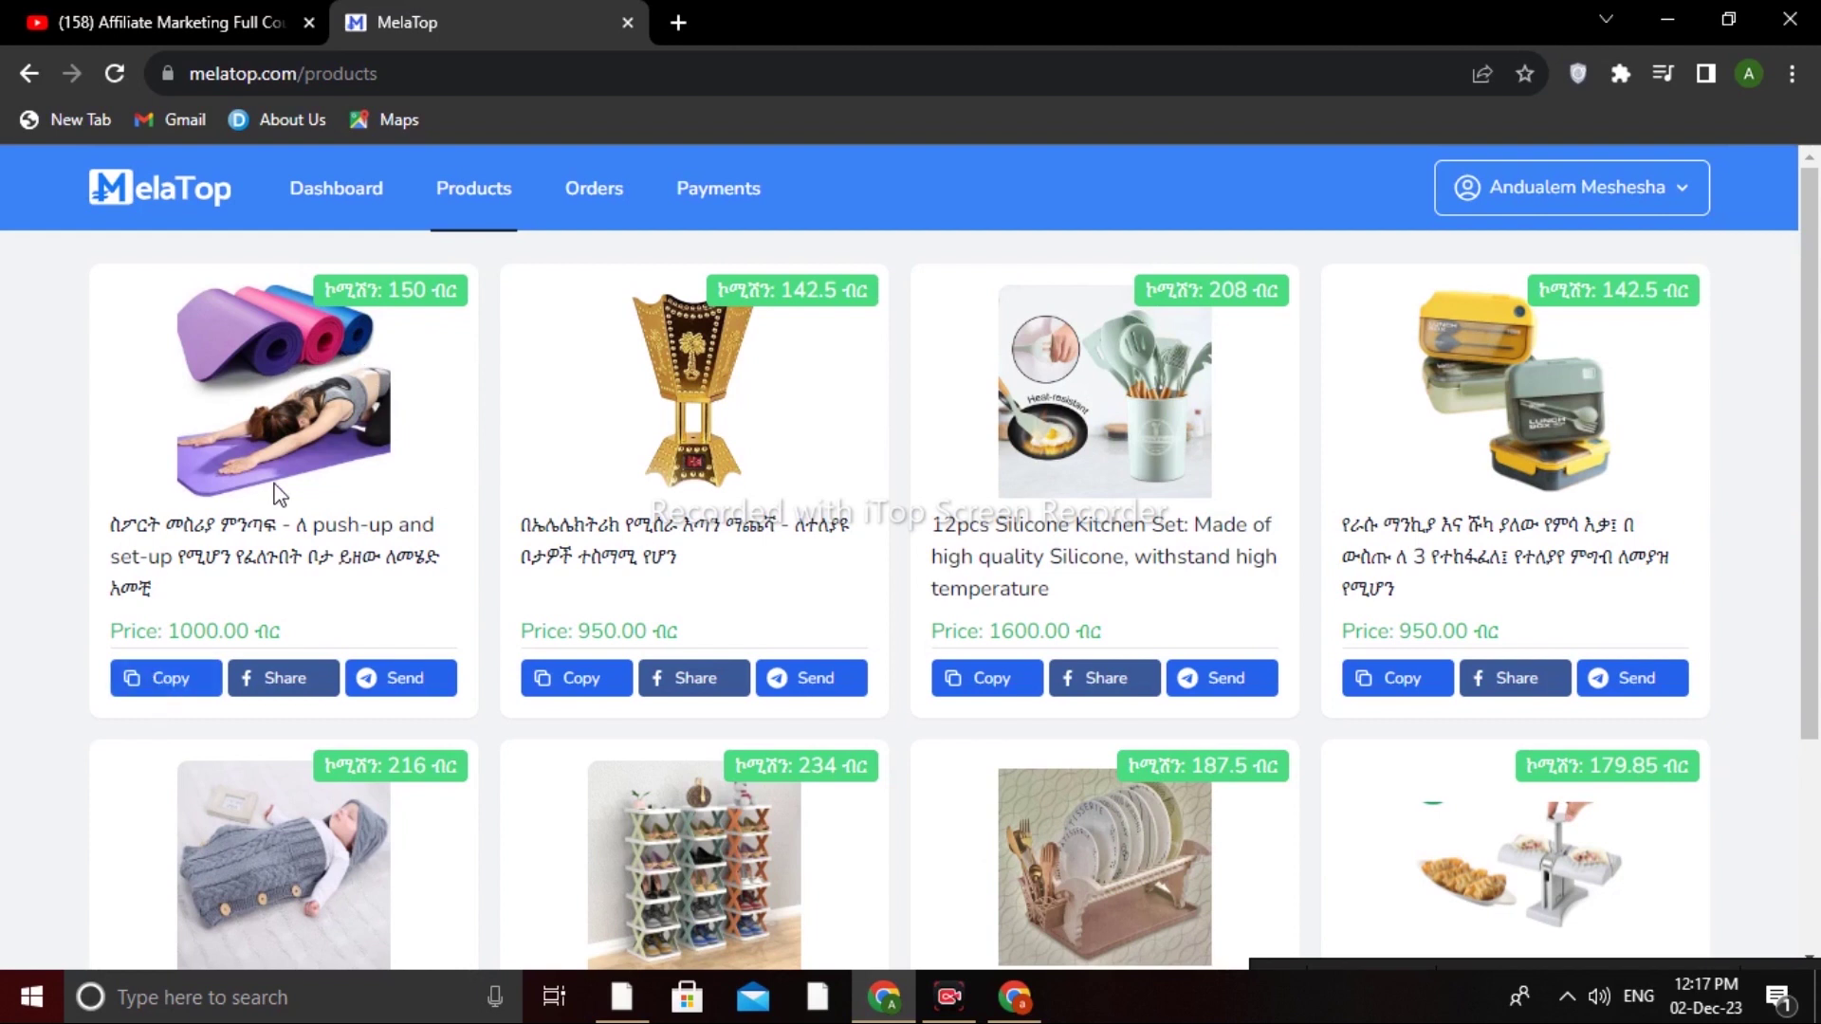
pyautogui.click(169, 685)
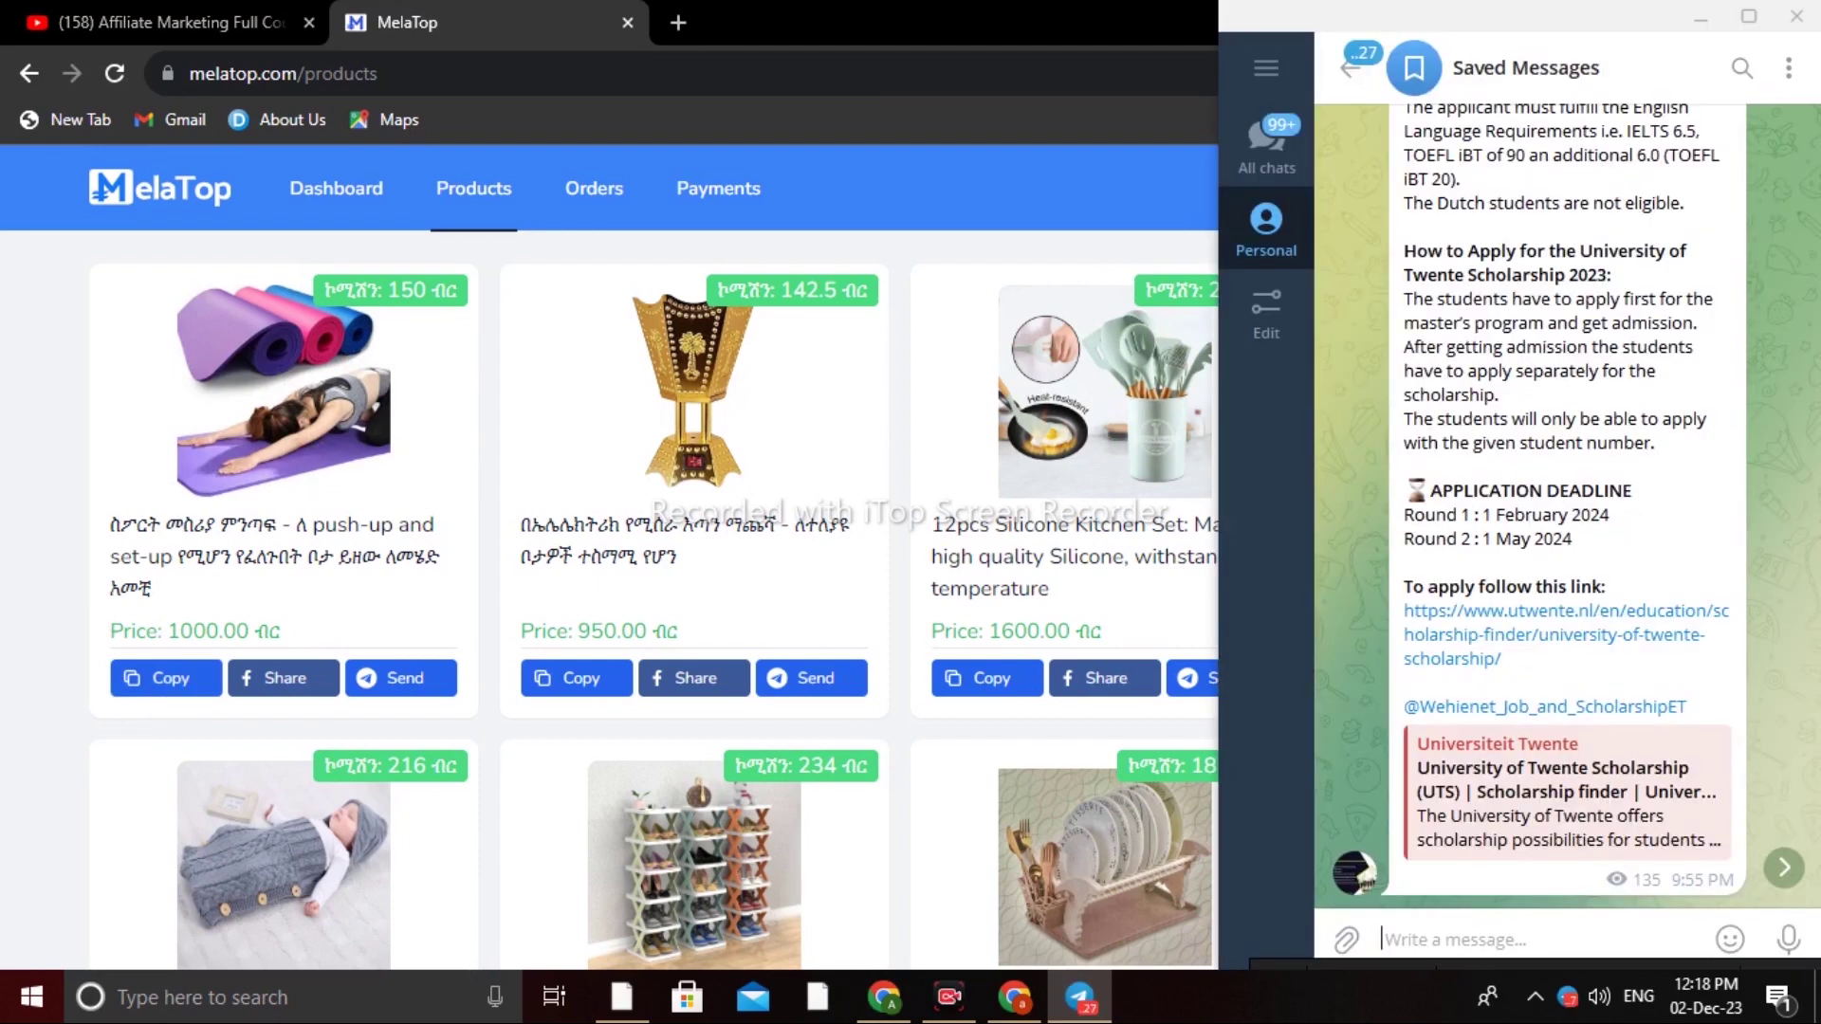
pyautogui.hotkey('ctrl', 'v')
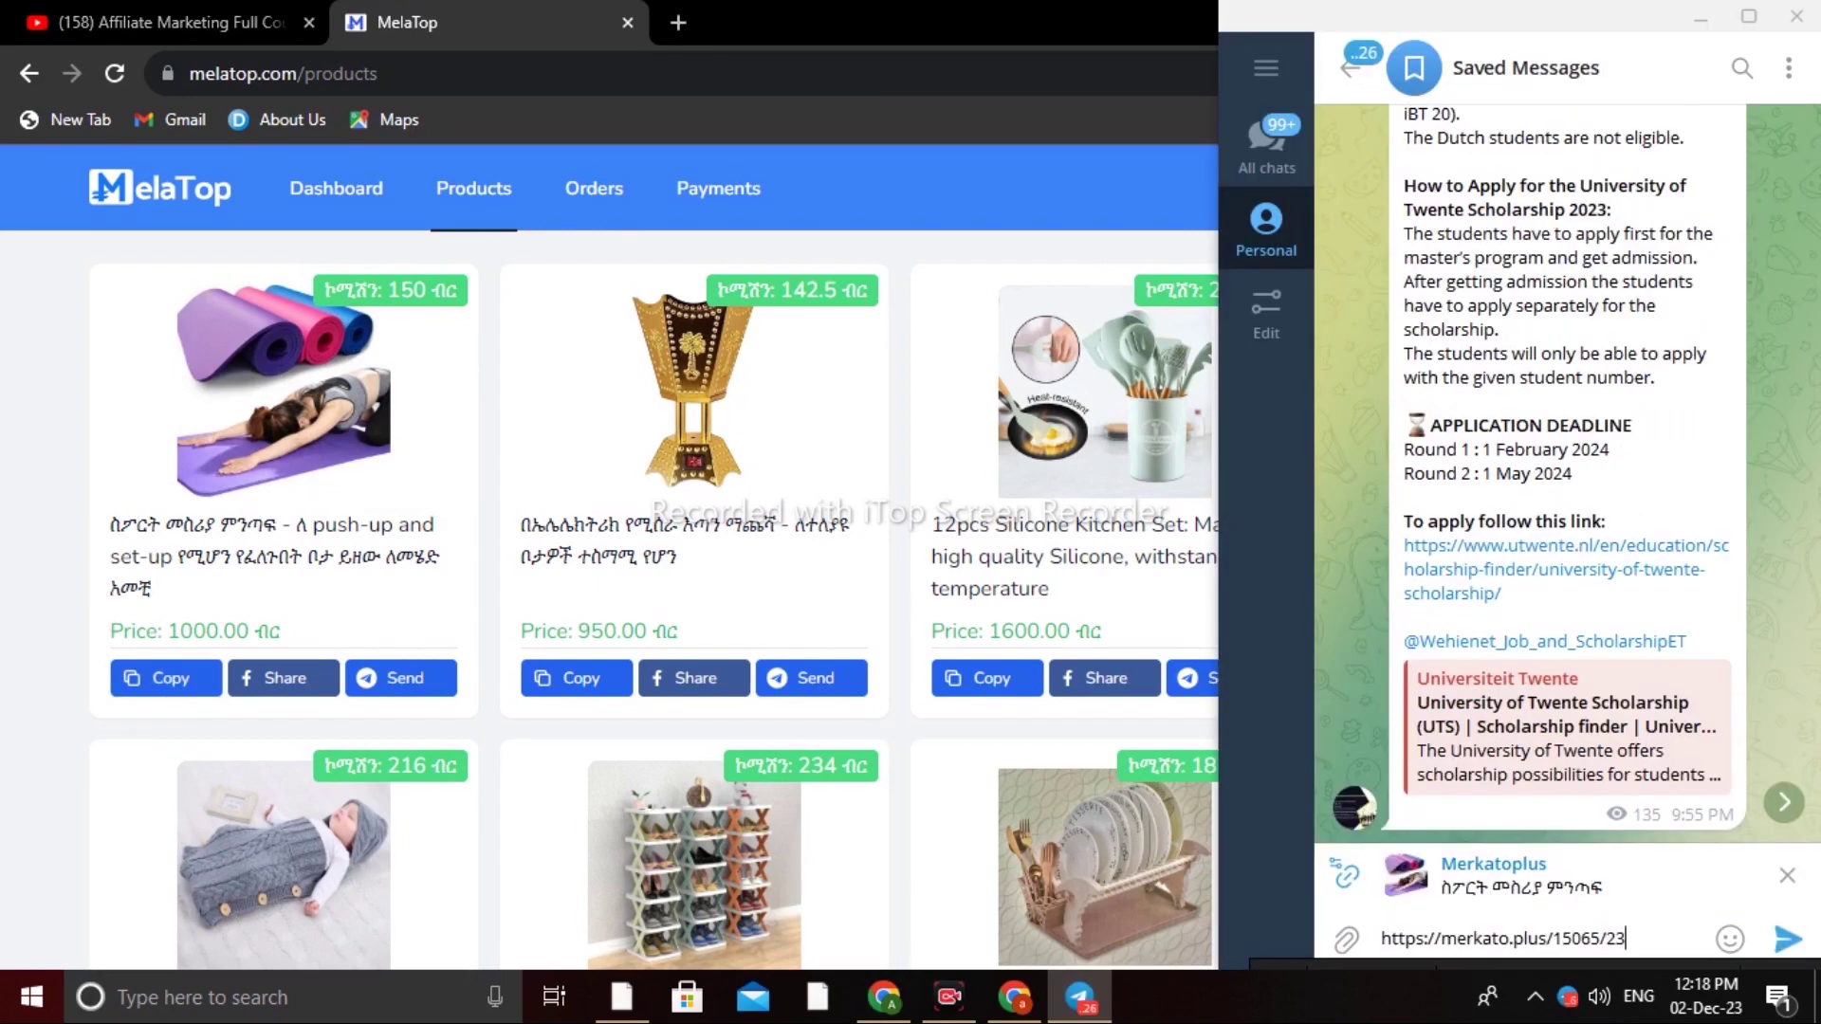
pyautogui.press('Return')
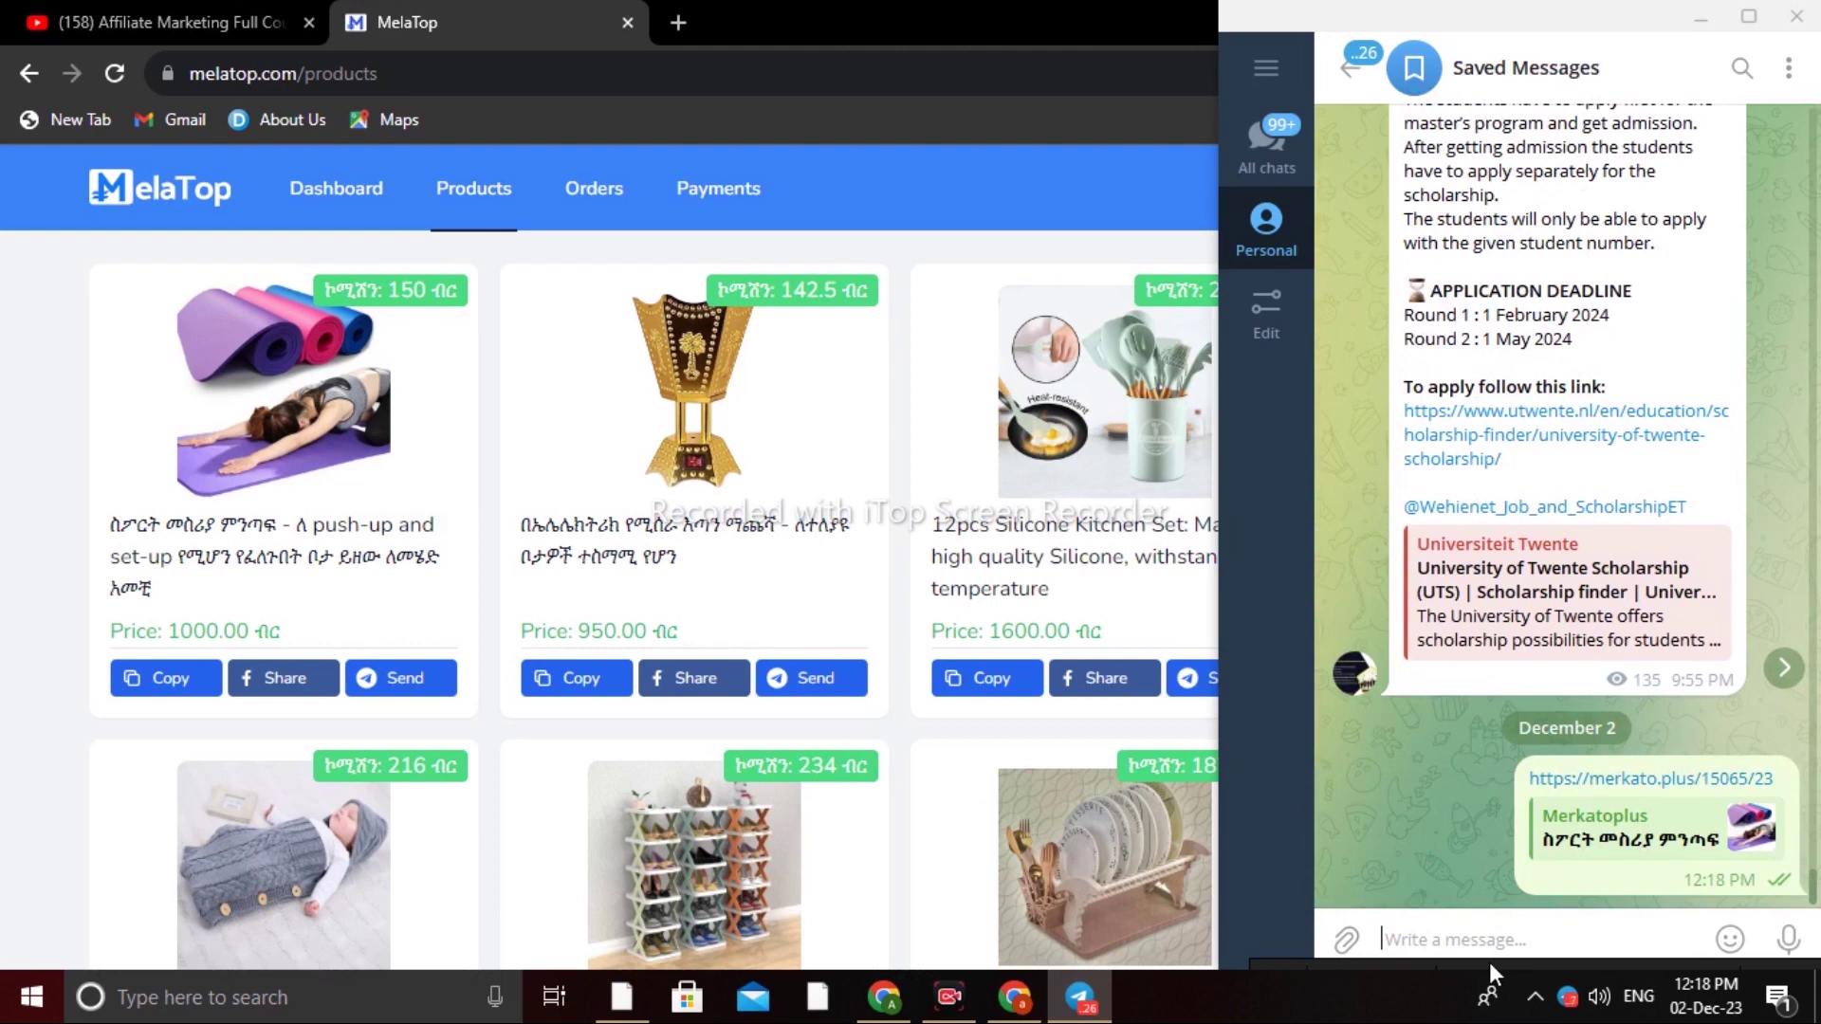
# Open the sent merkato.plus link, review the sports mat's description and payment options, and start buying it
pyautogui.moveTo(1702, 837)
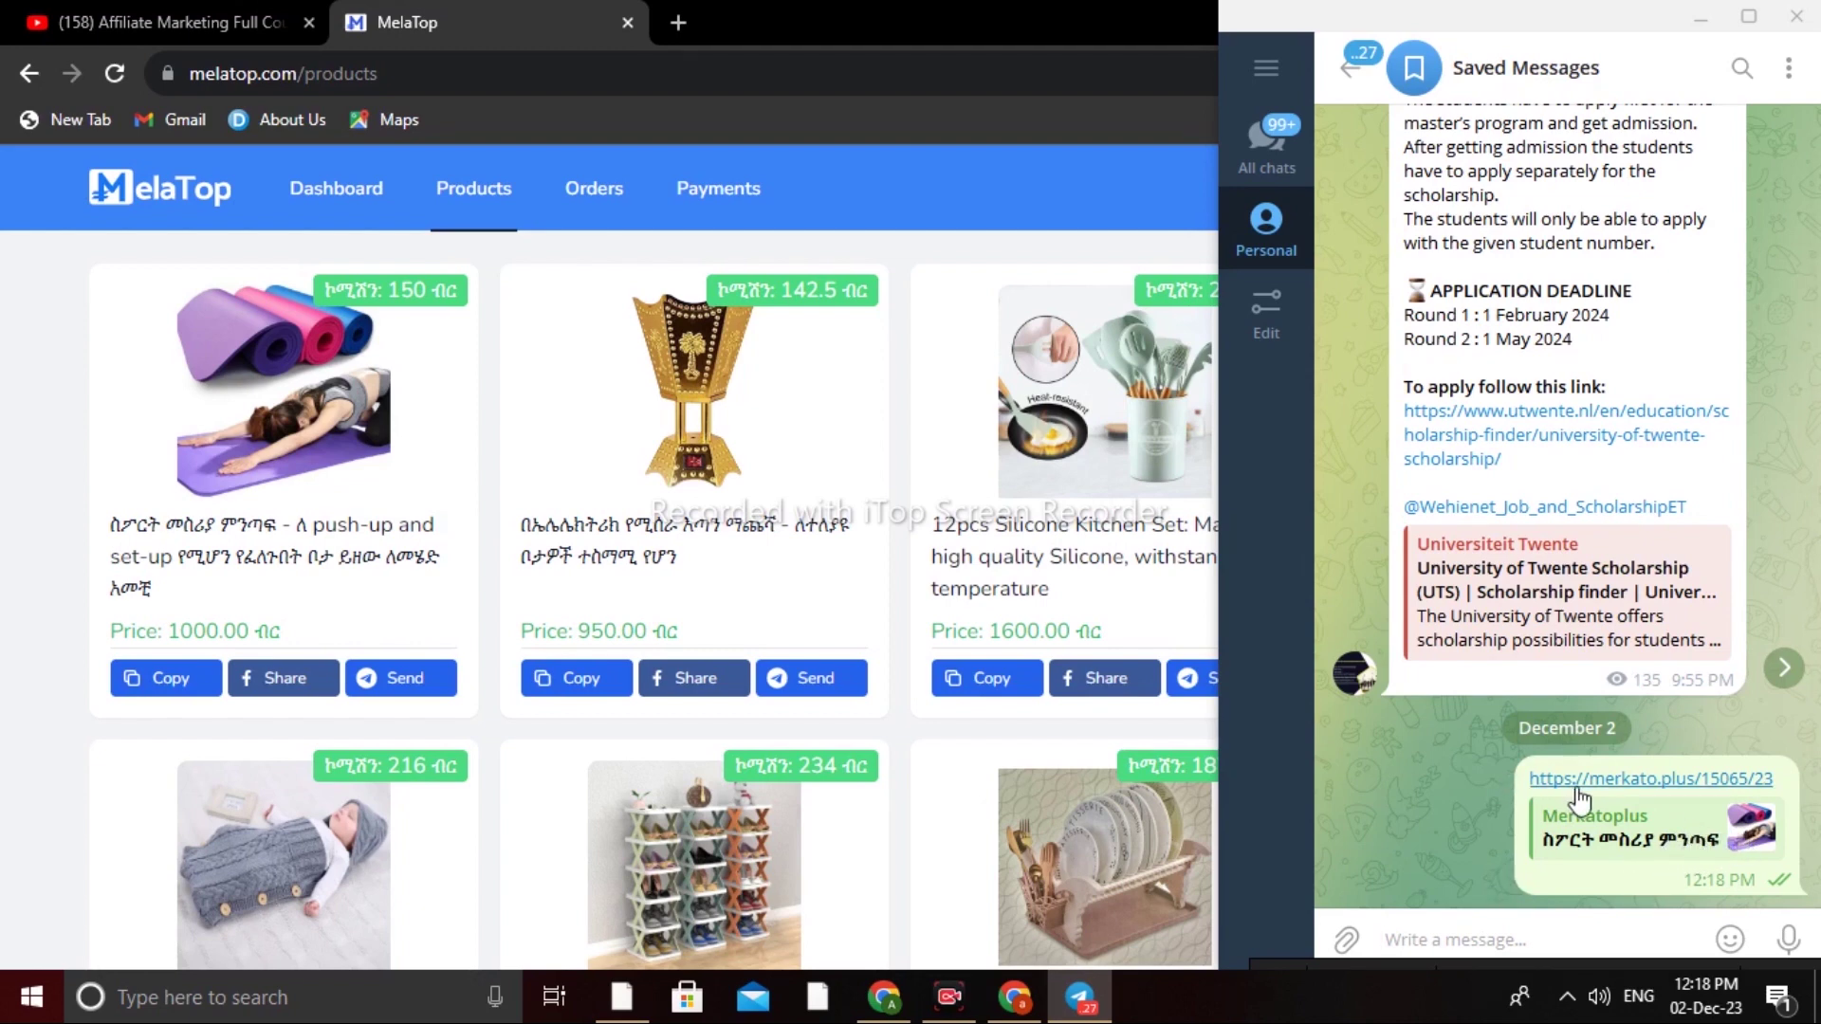
pyautogui.click(1642, 779)
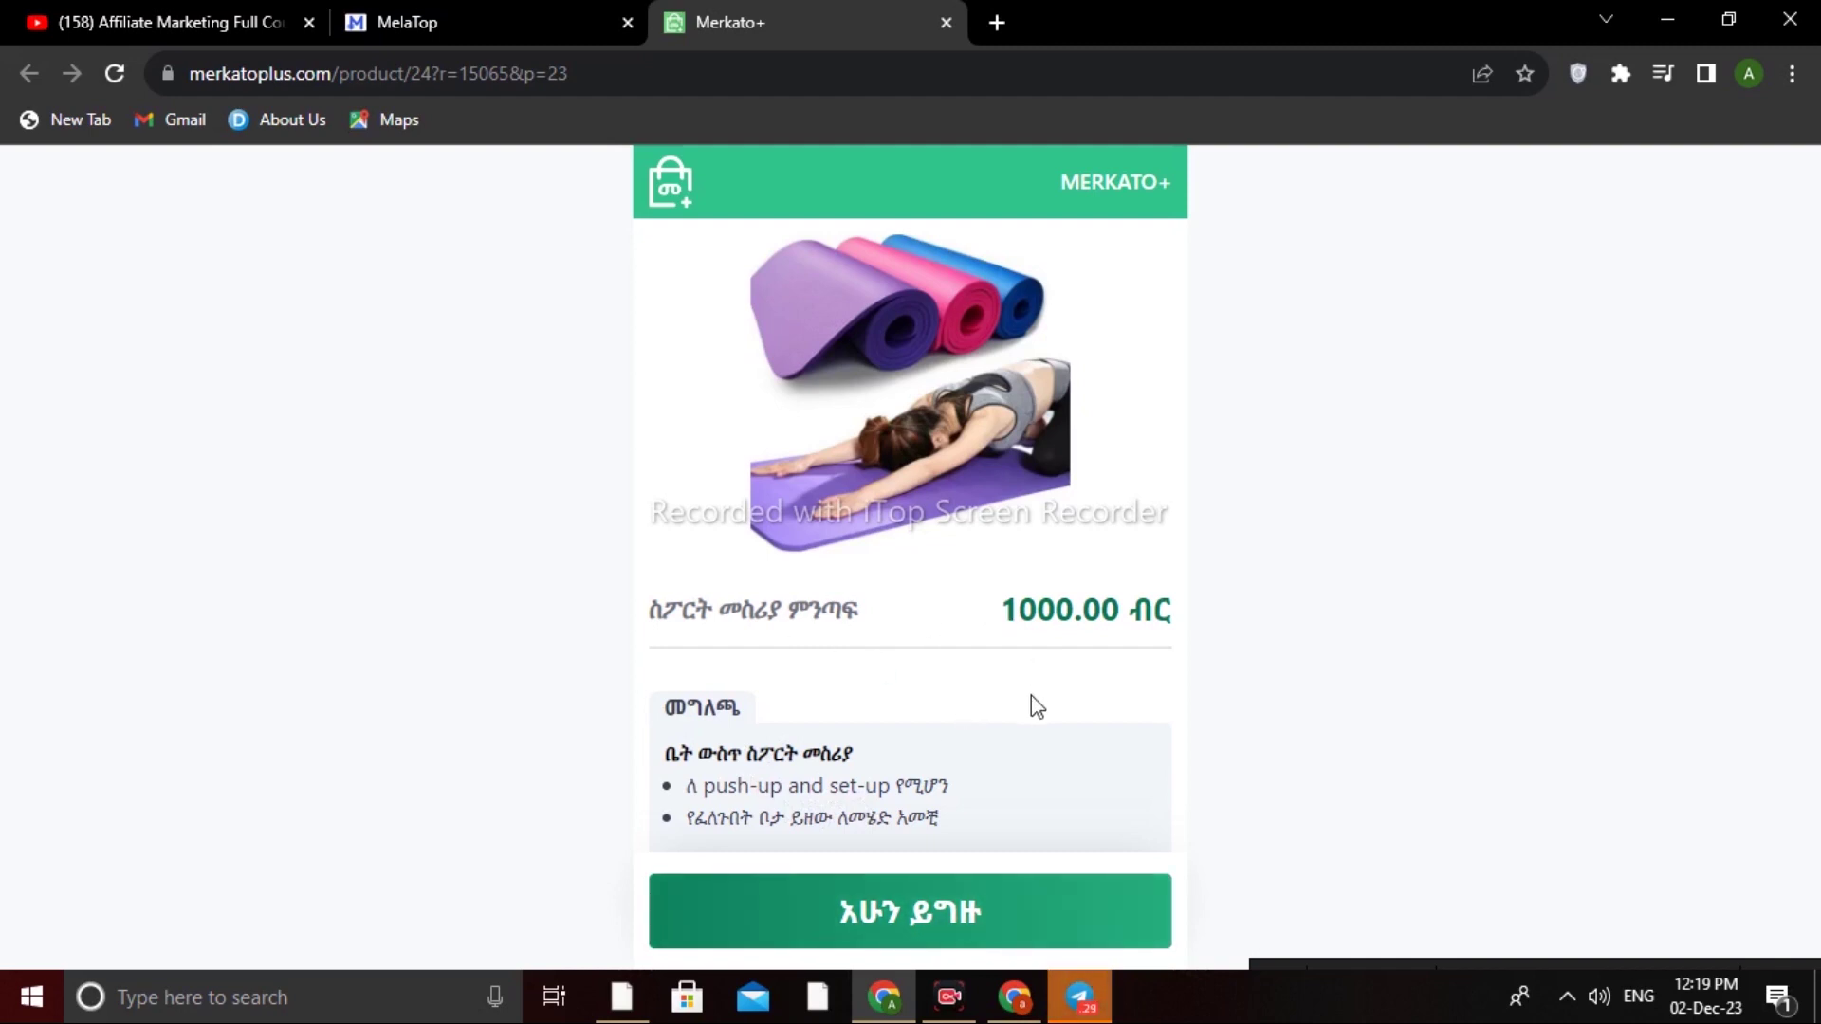
pyautogui.scroll(-1, 1036, 706)
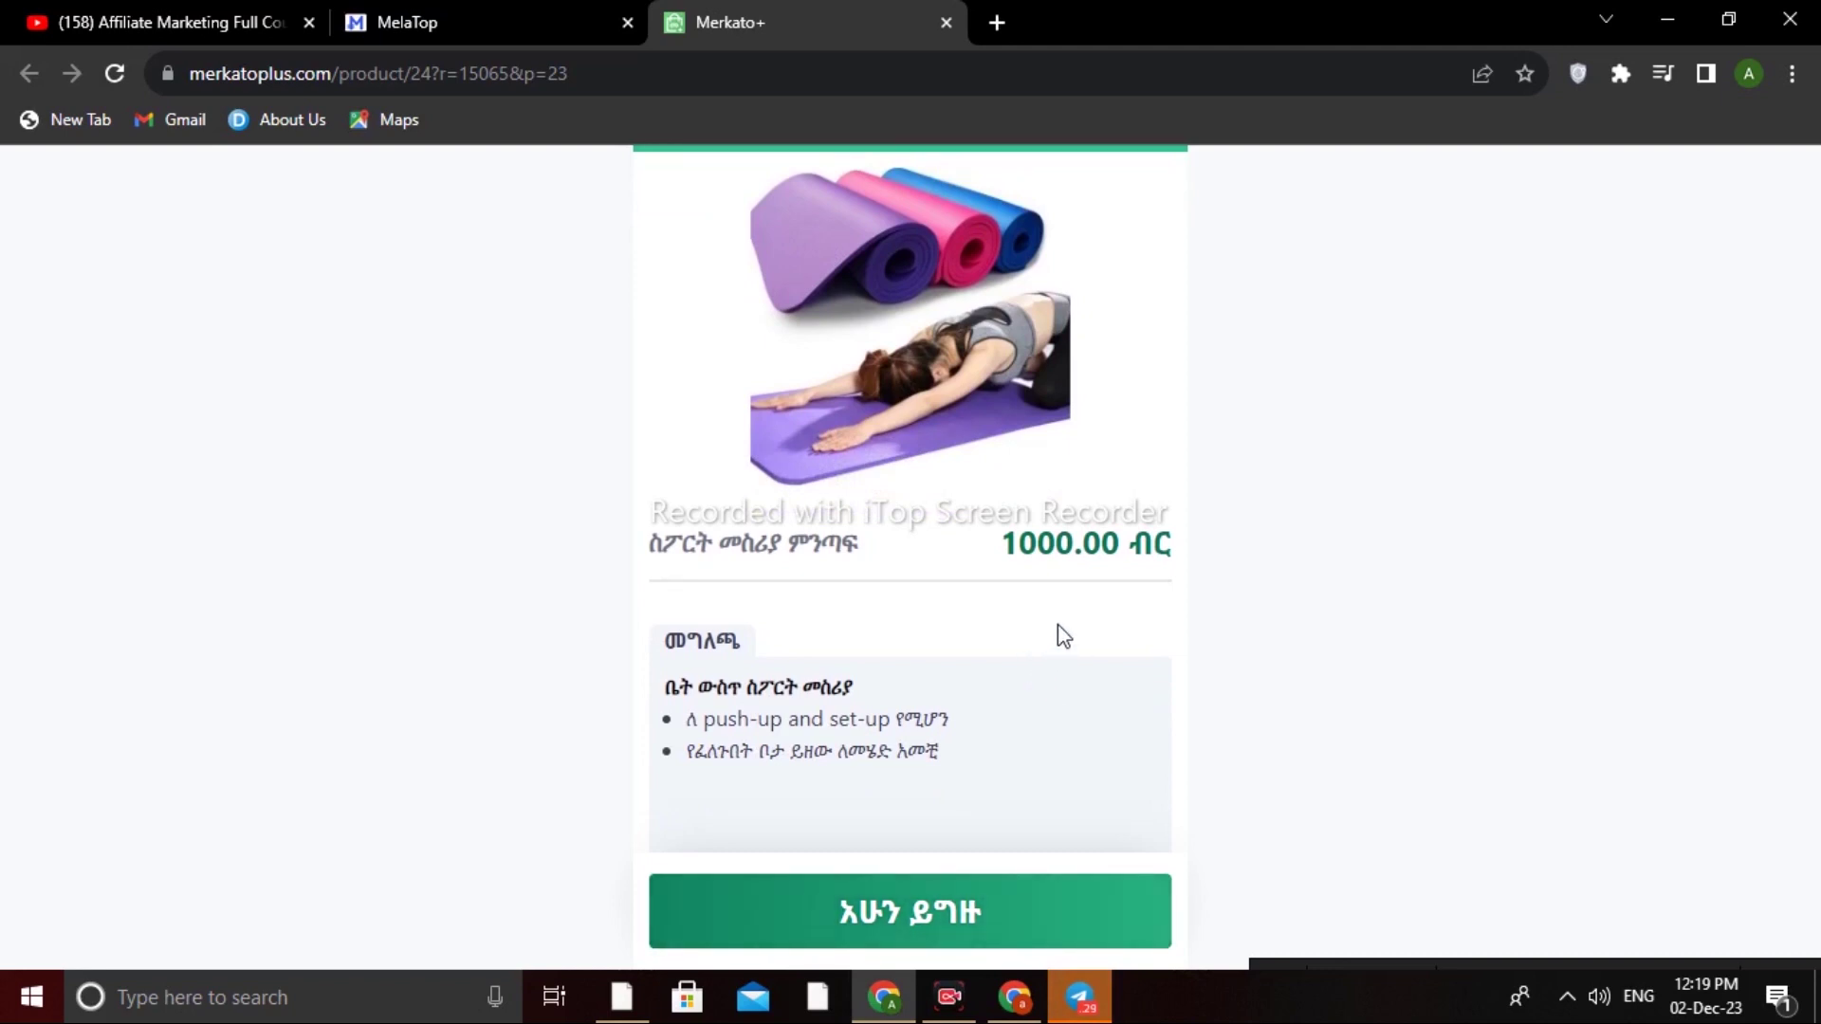
pyautogui.scroll(-4, 1062, 634)
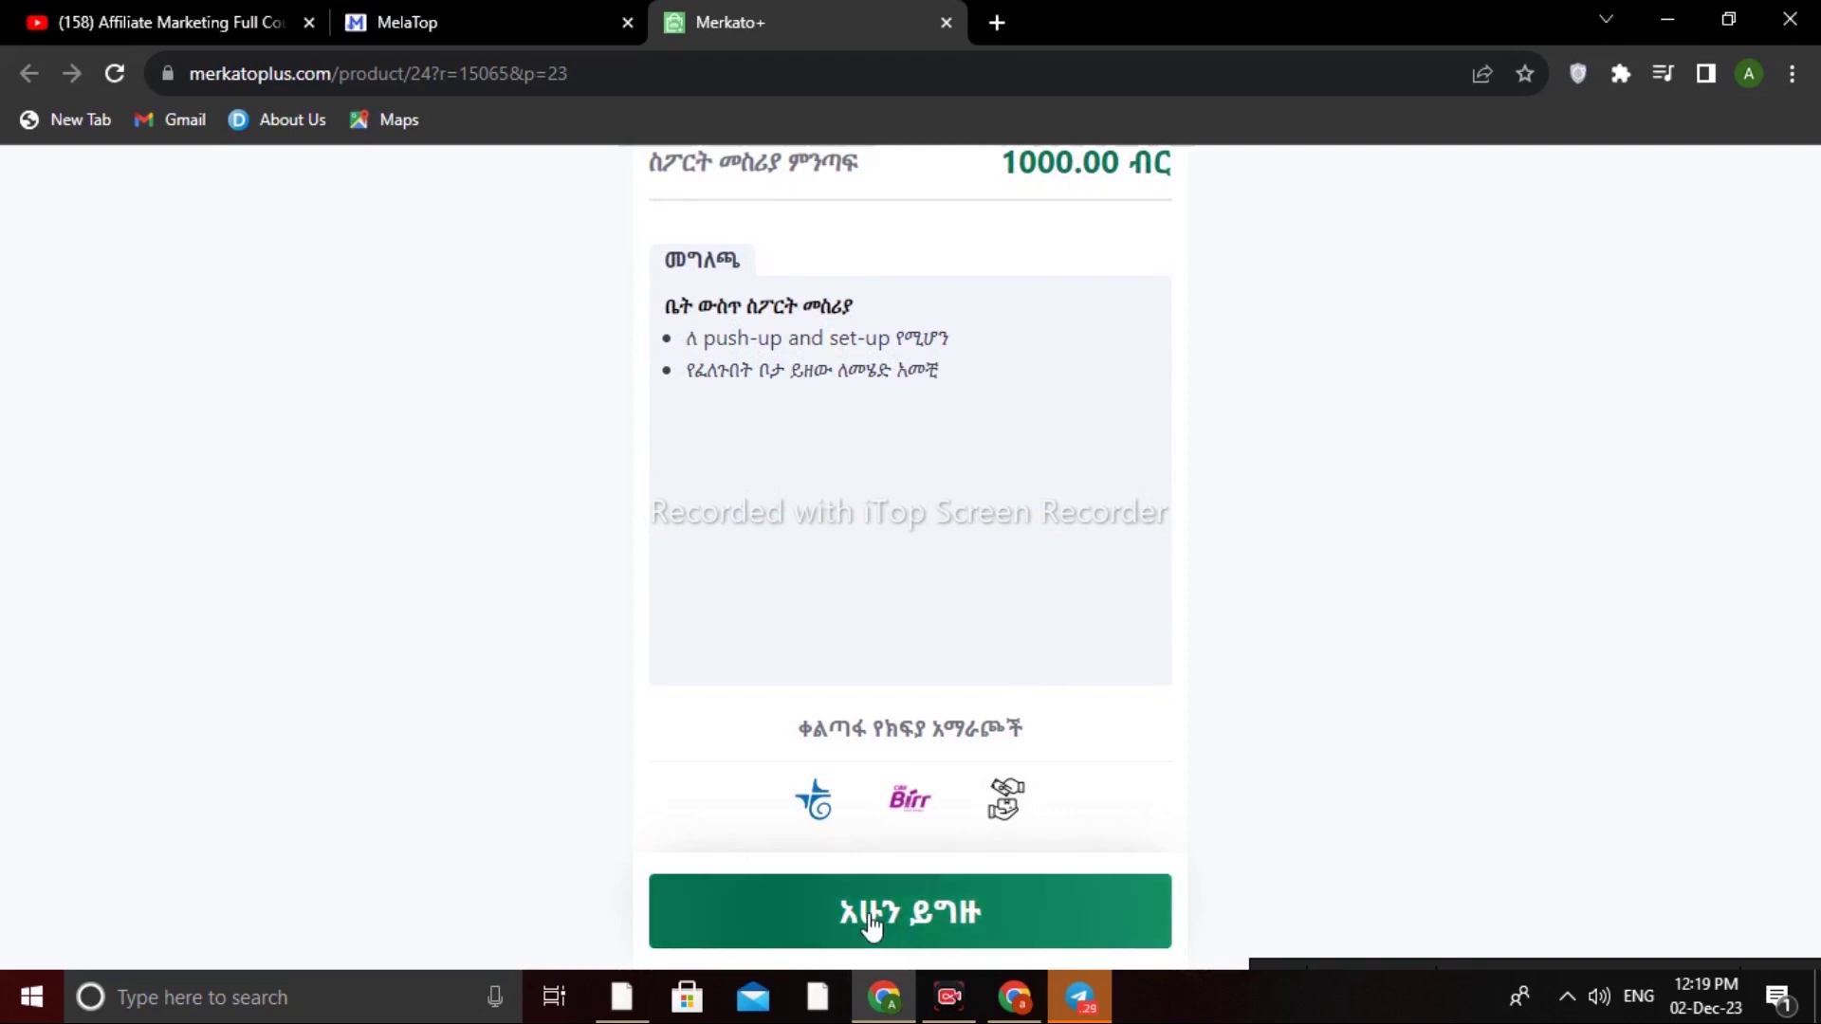
pyautogui.click(936, 928)
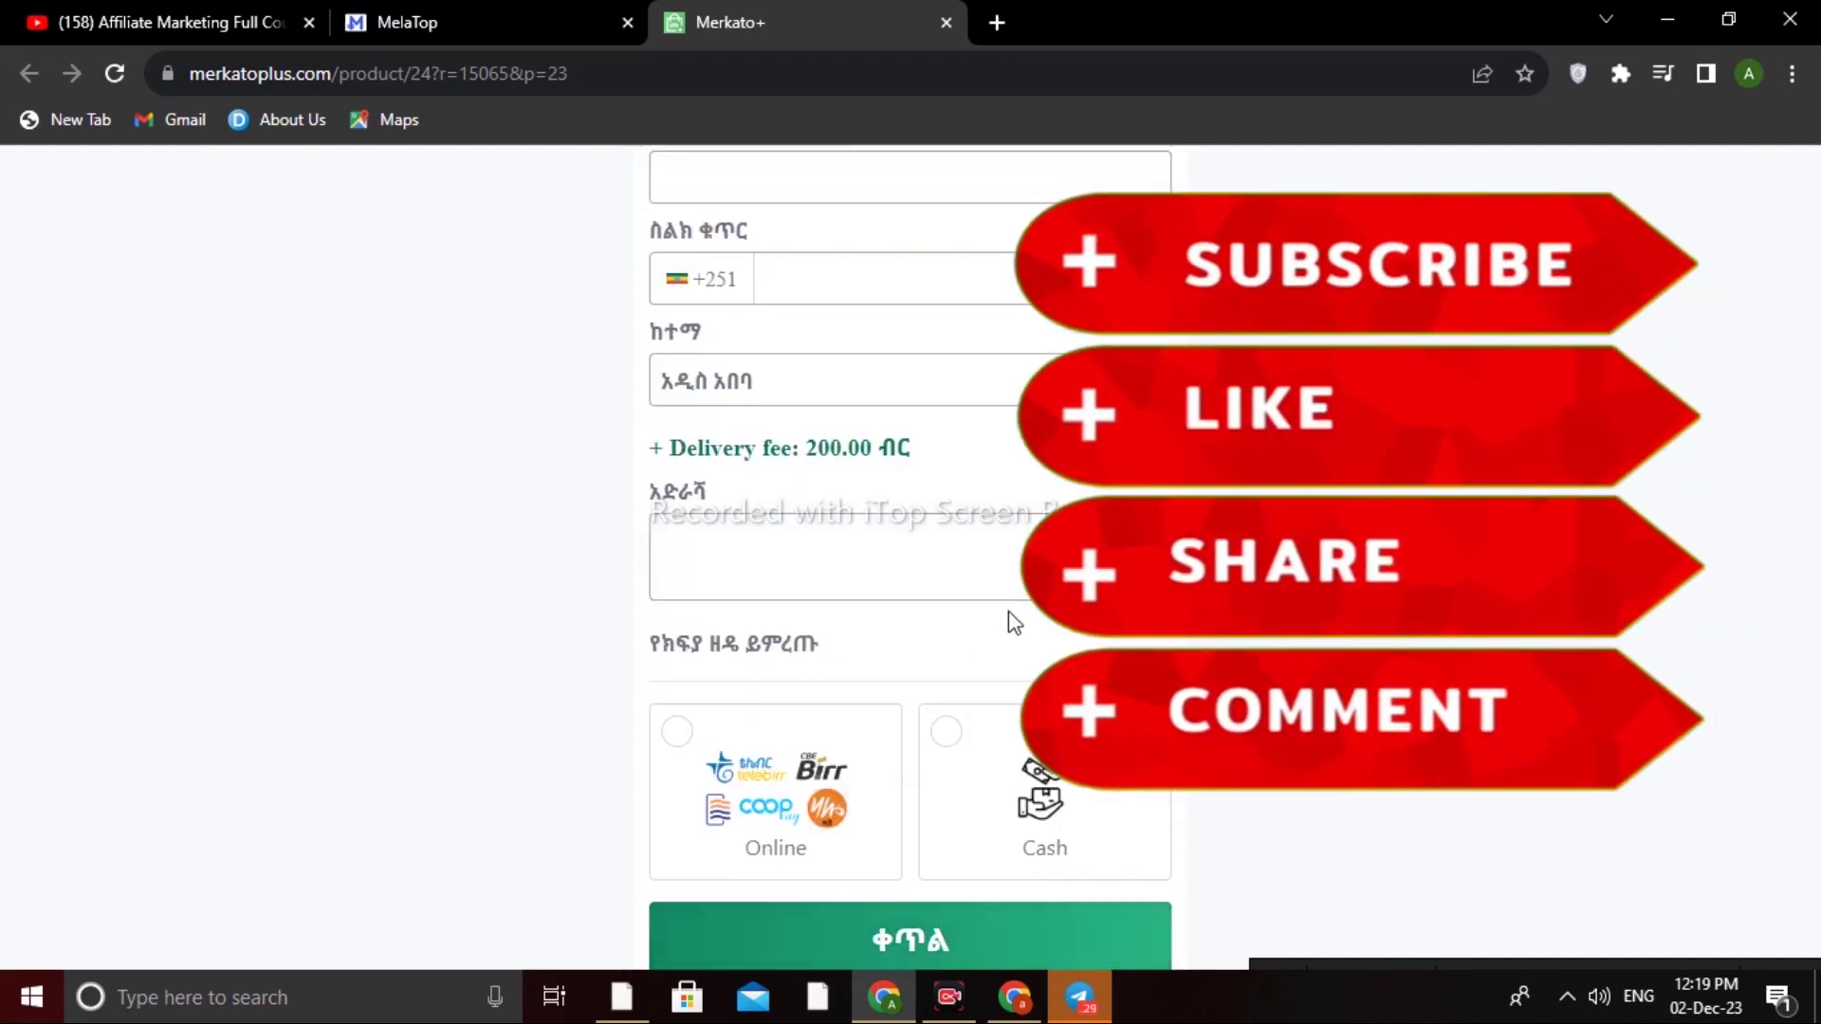
# Raise the sports mat's quantity on the order form by one and lower it back to 1
pyautogui.scroll(5, 1009, 611)
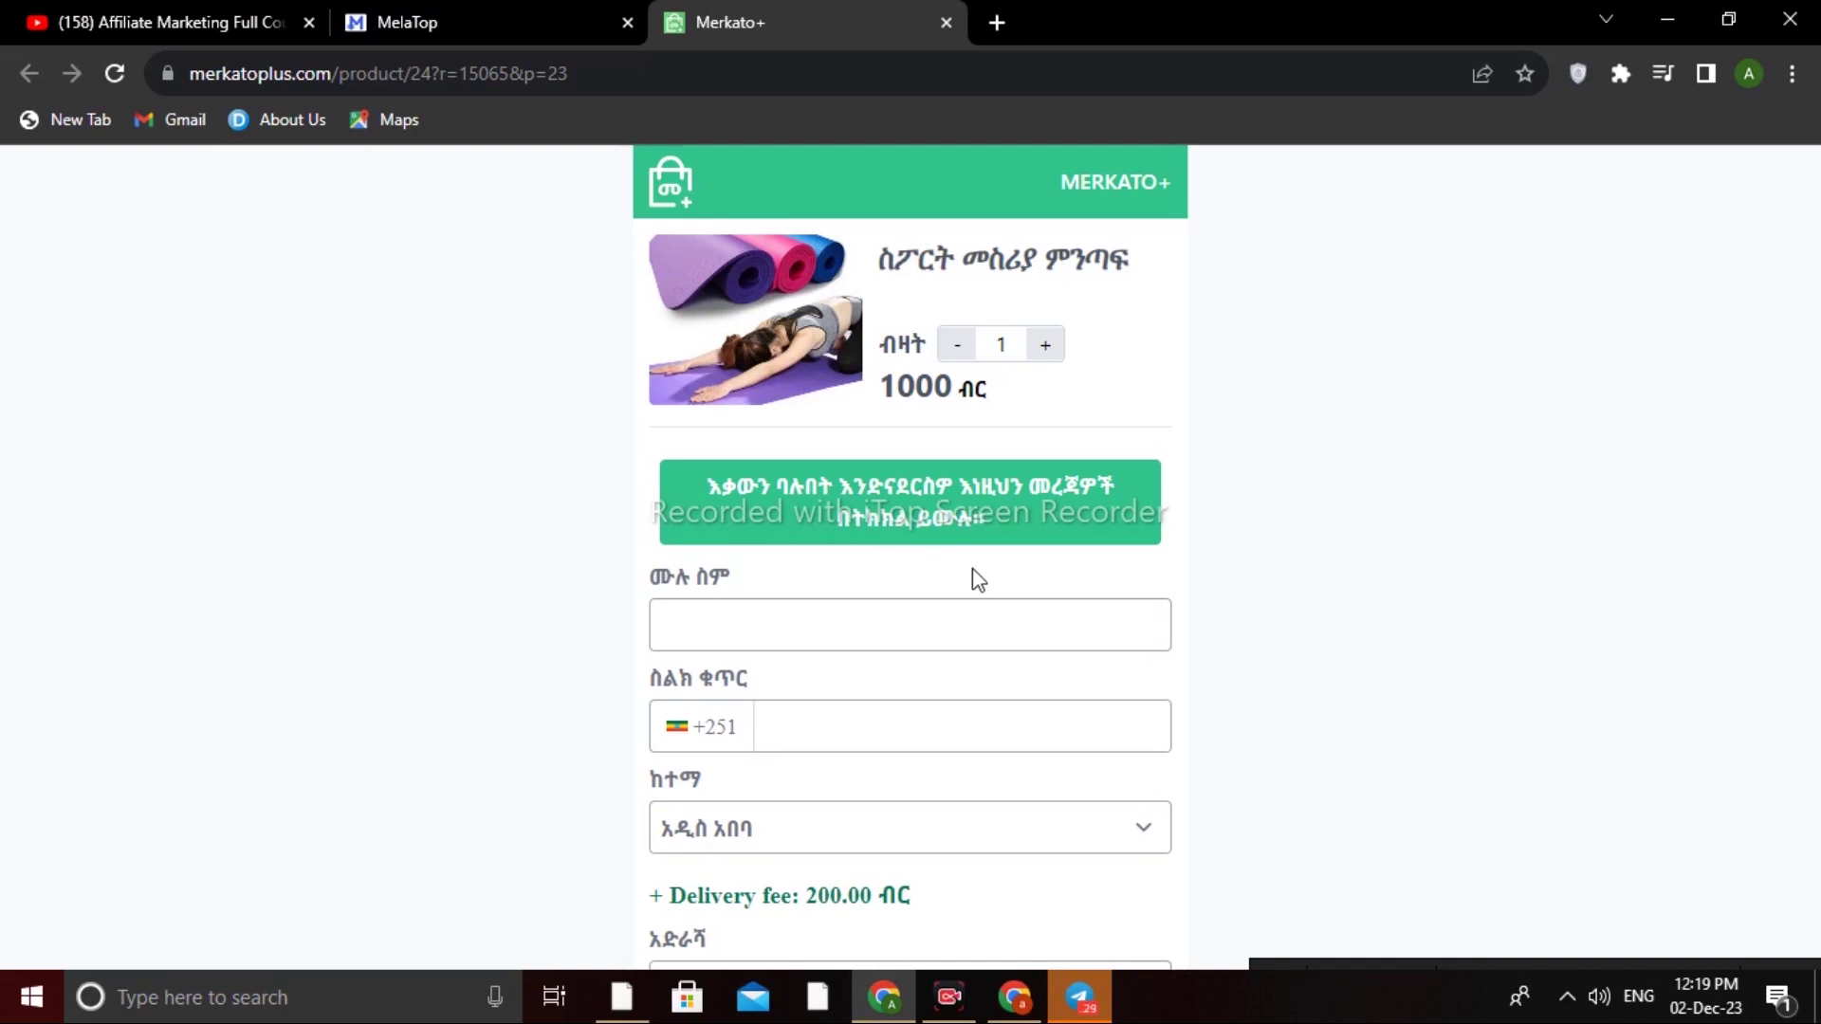
pyautogui.scroll(-1, 699, 592)
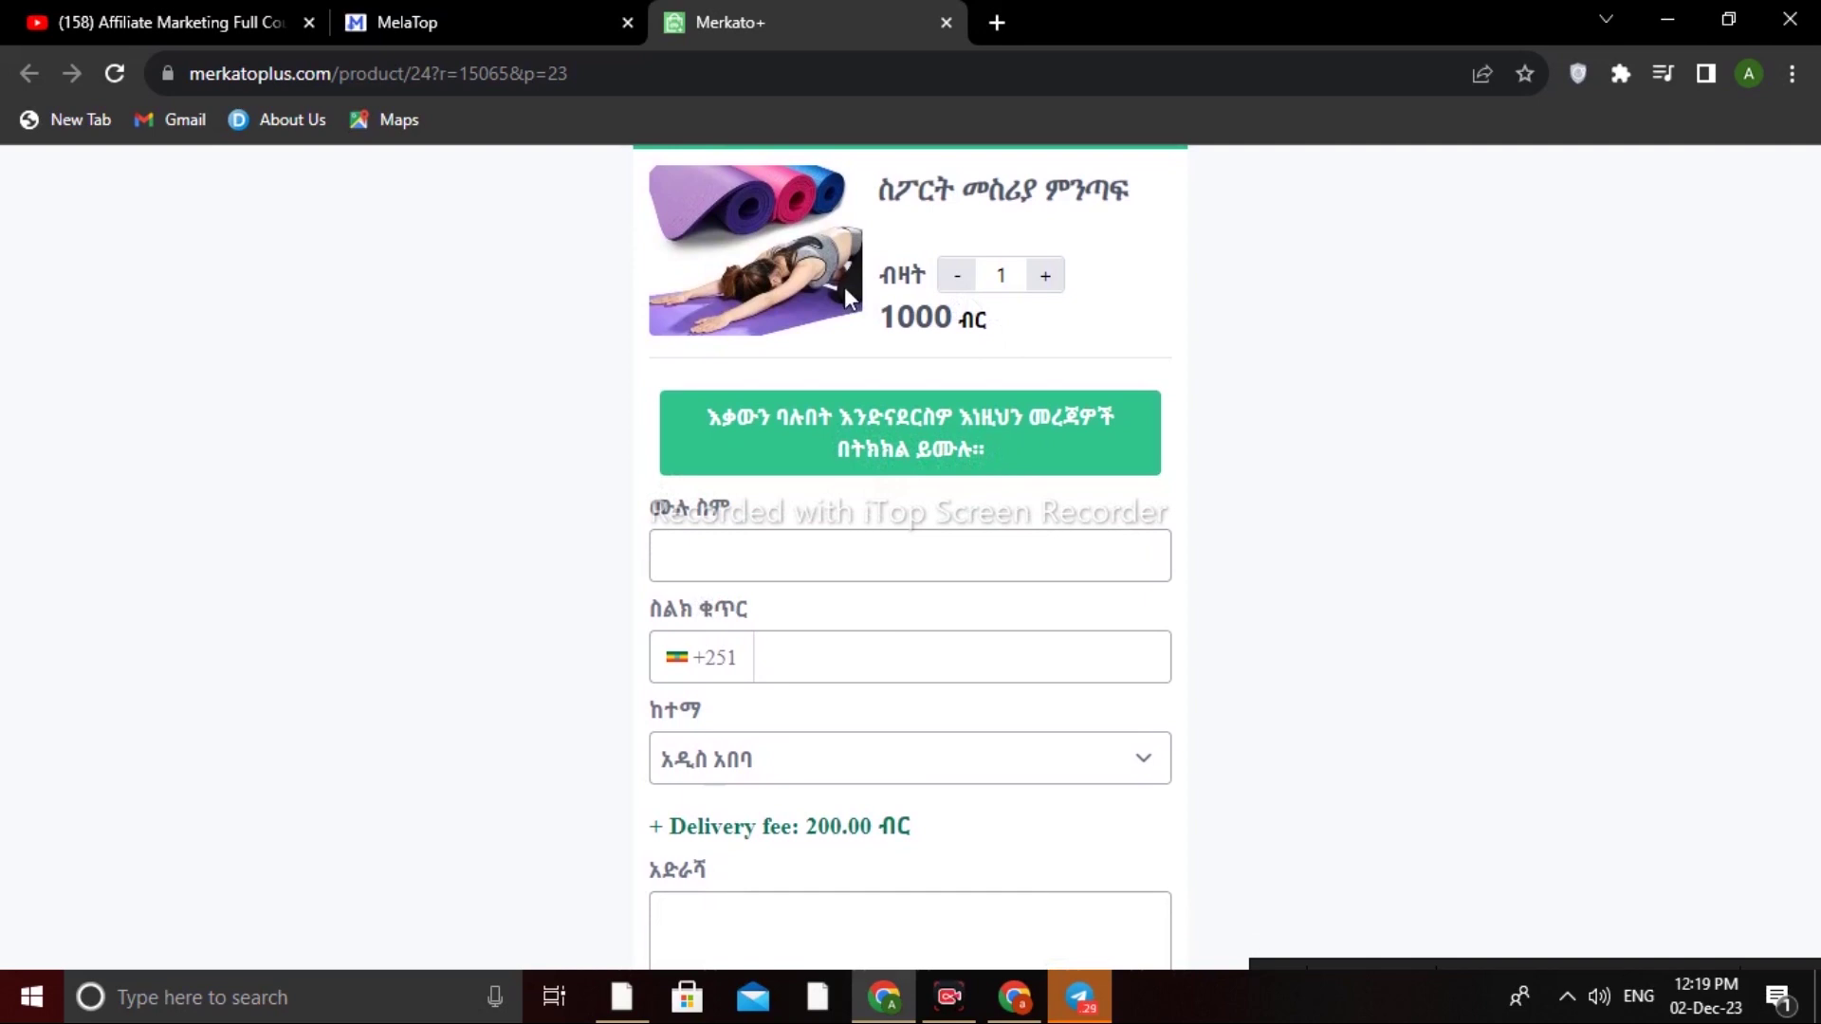
pyautogui.click(1047, 278)
pyautogui.click(958, 277)
pyautogui.scroll(-2, 740, 602)
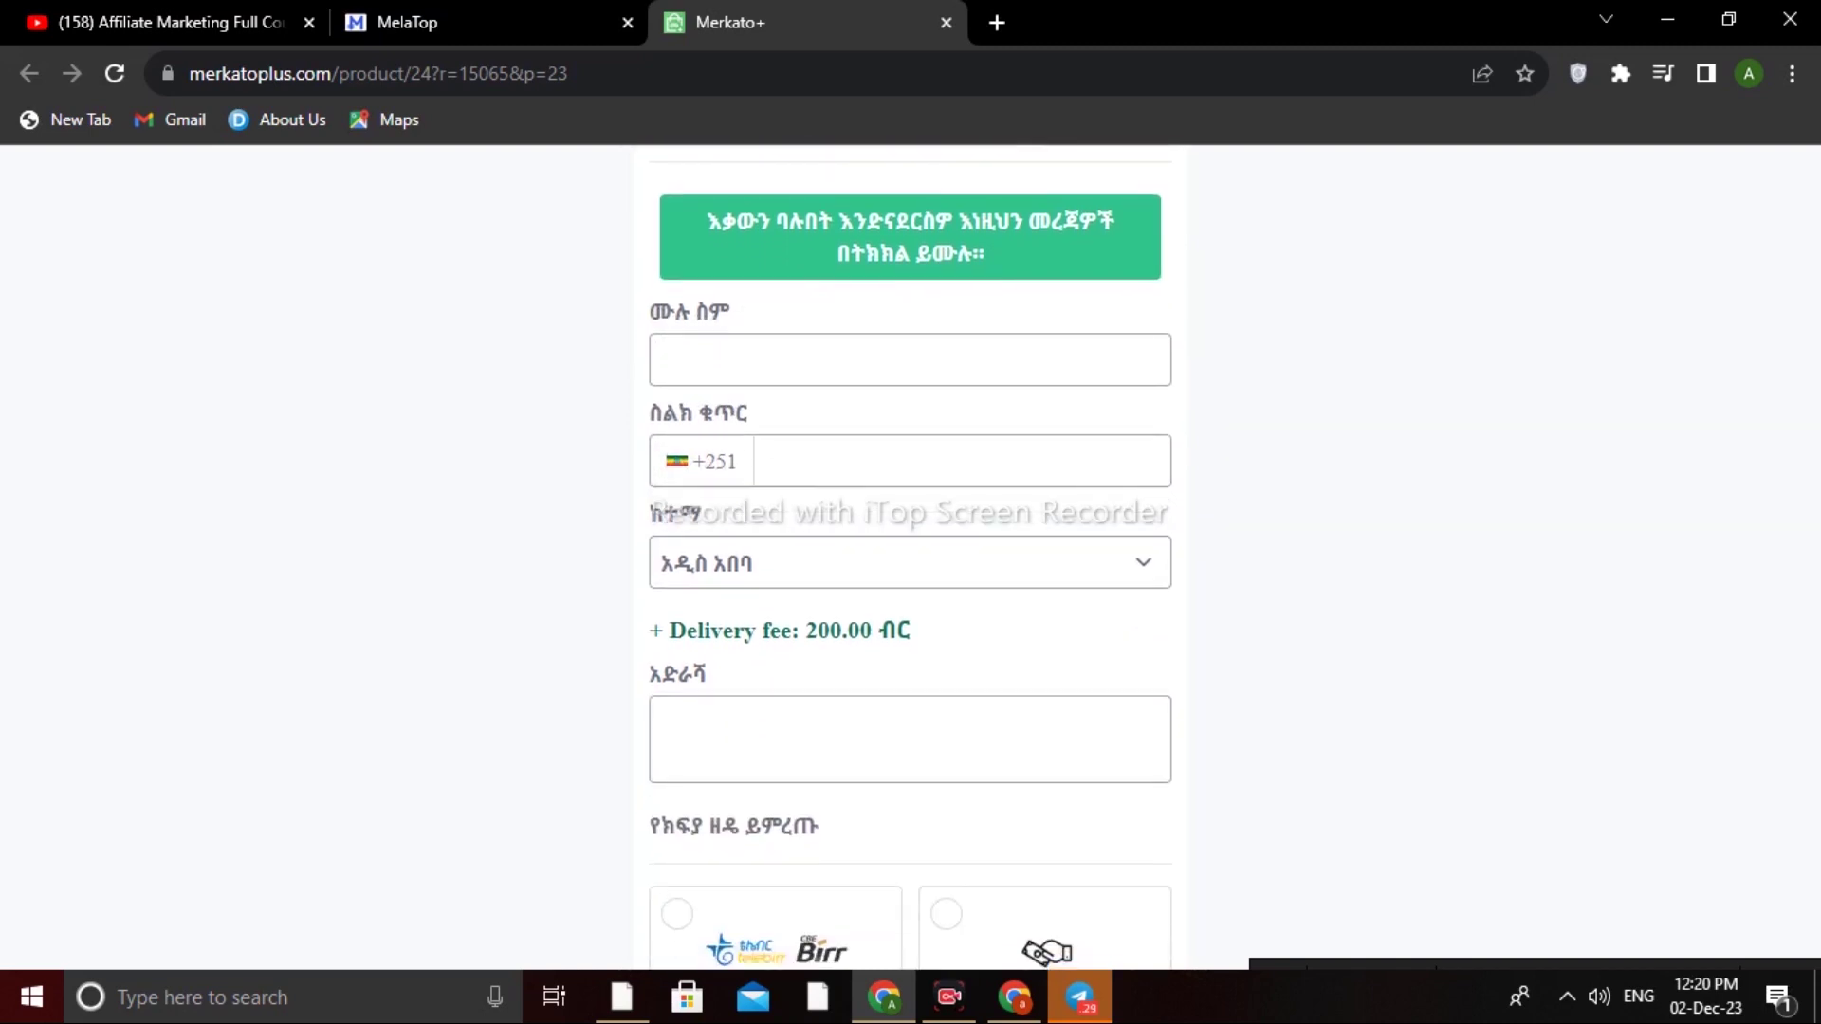
# Look through the available delivery cities and the neighbouring fields on the order form
pyautogui.click(1142, 566)
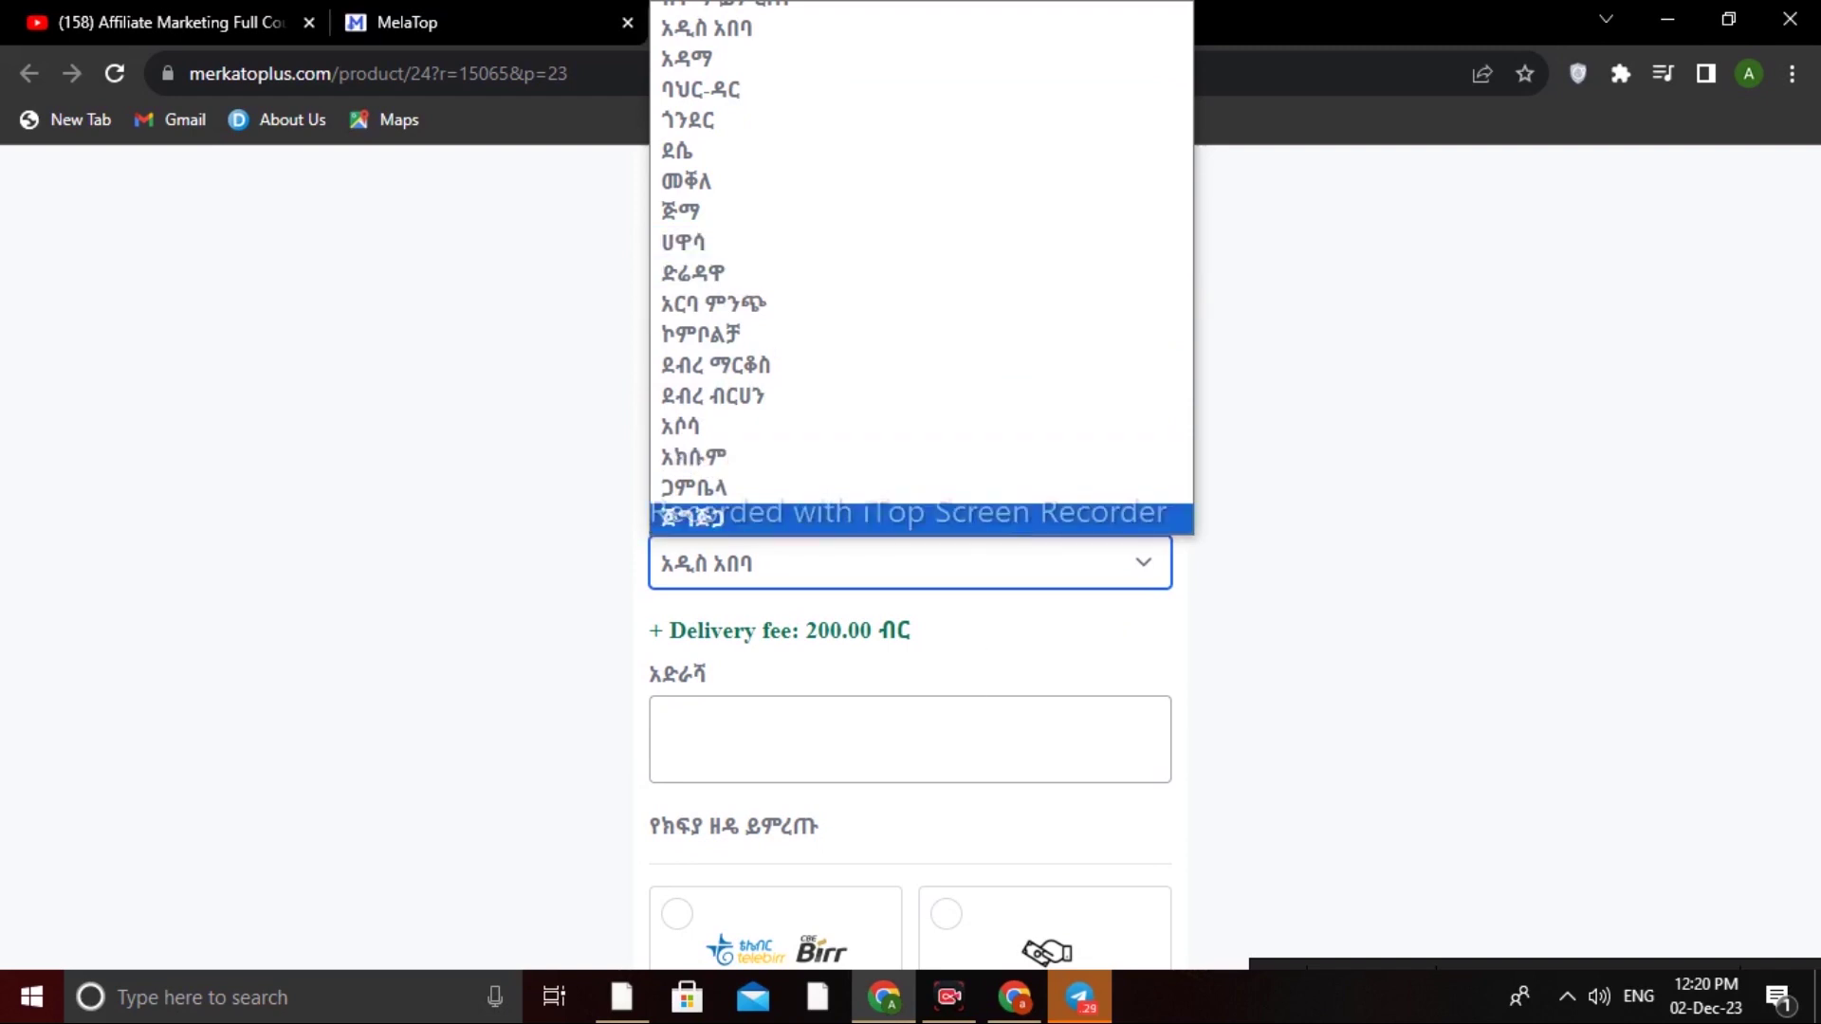
pyautogui.click(924, 559)
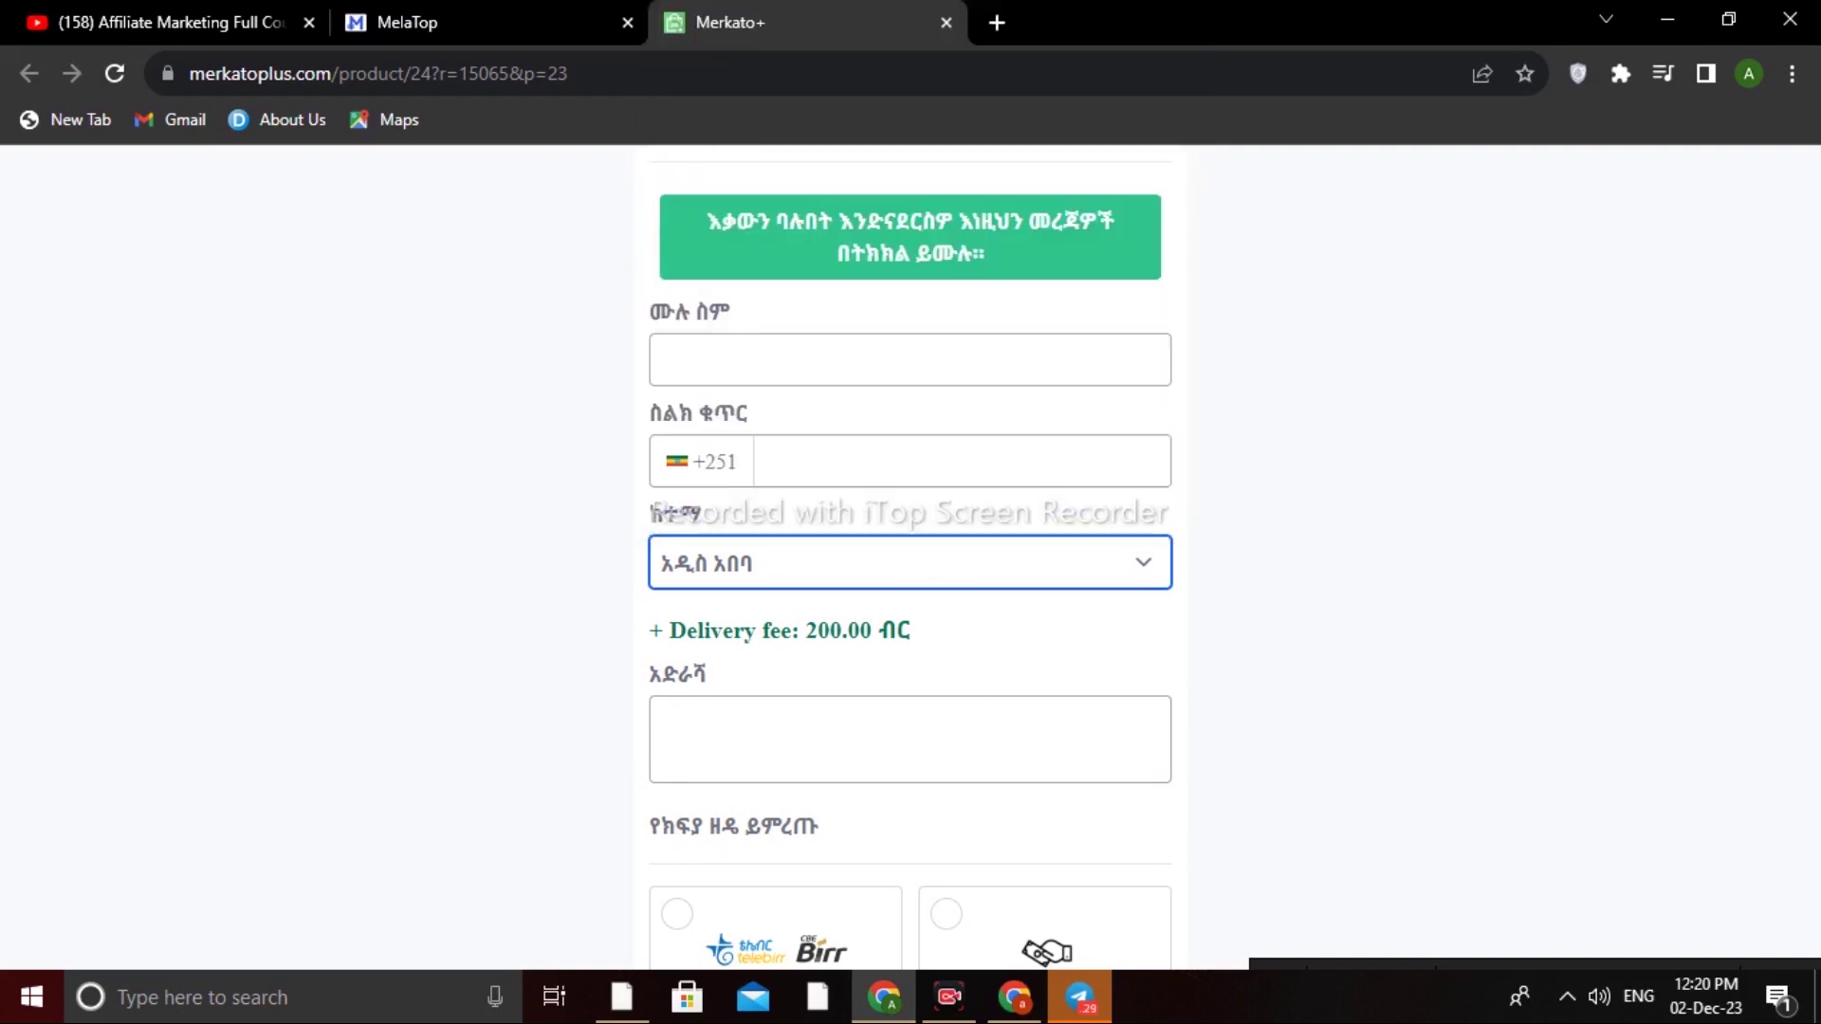
pyautogui.scroll(1, 986, 311)
pyautogui.scroll(-2, 986, 311)
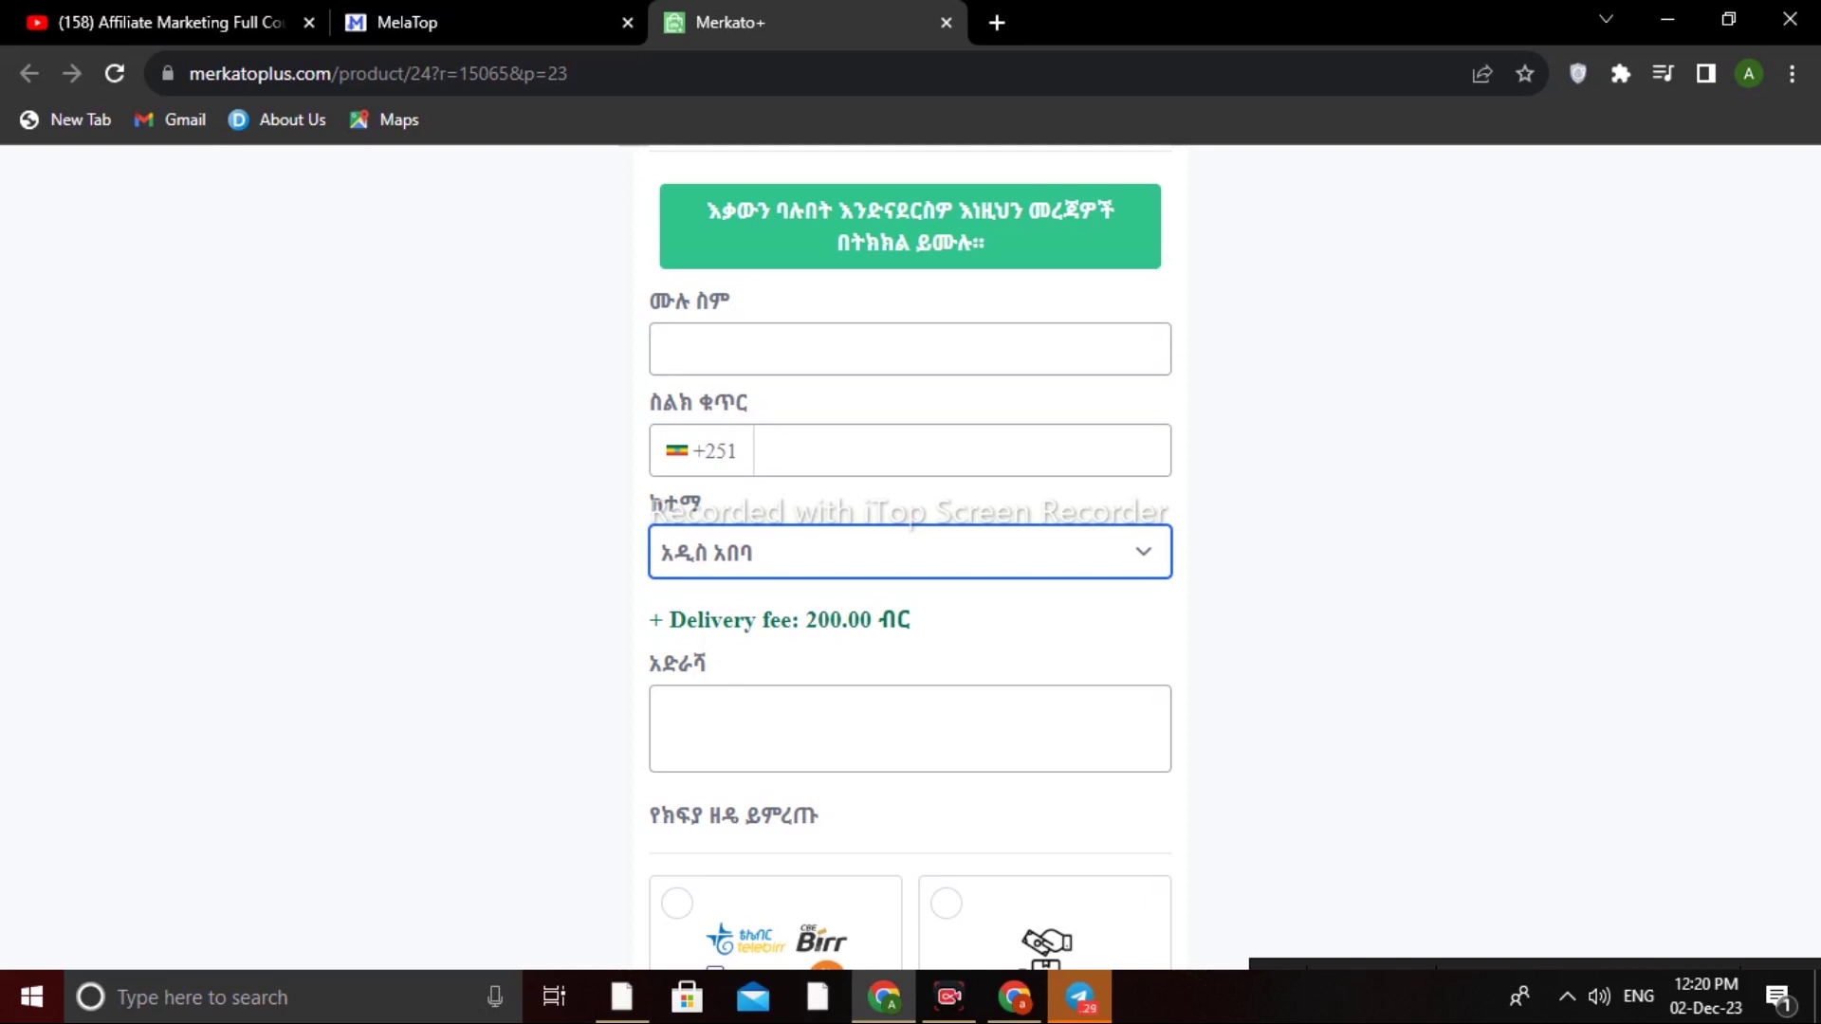
# Enter the sample text "addres" in the order form's address field and clear it again
pyautogui.click(664, 713)
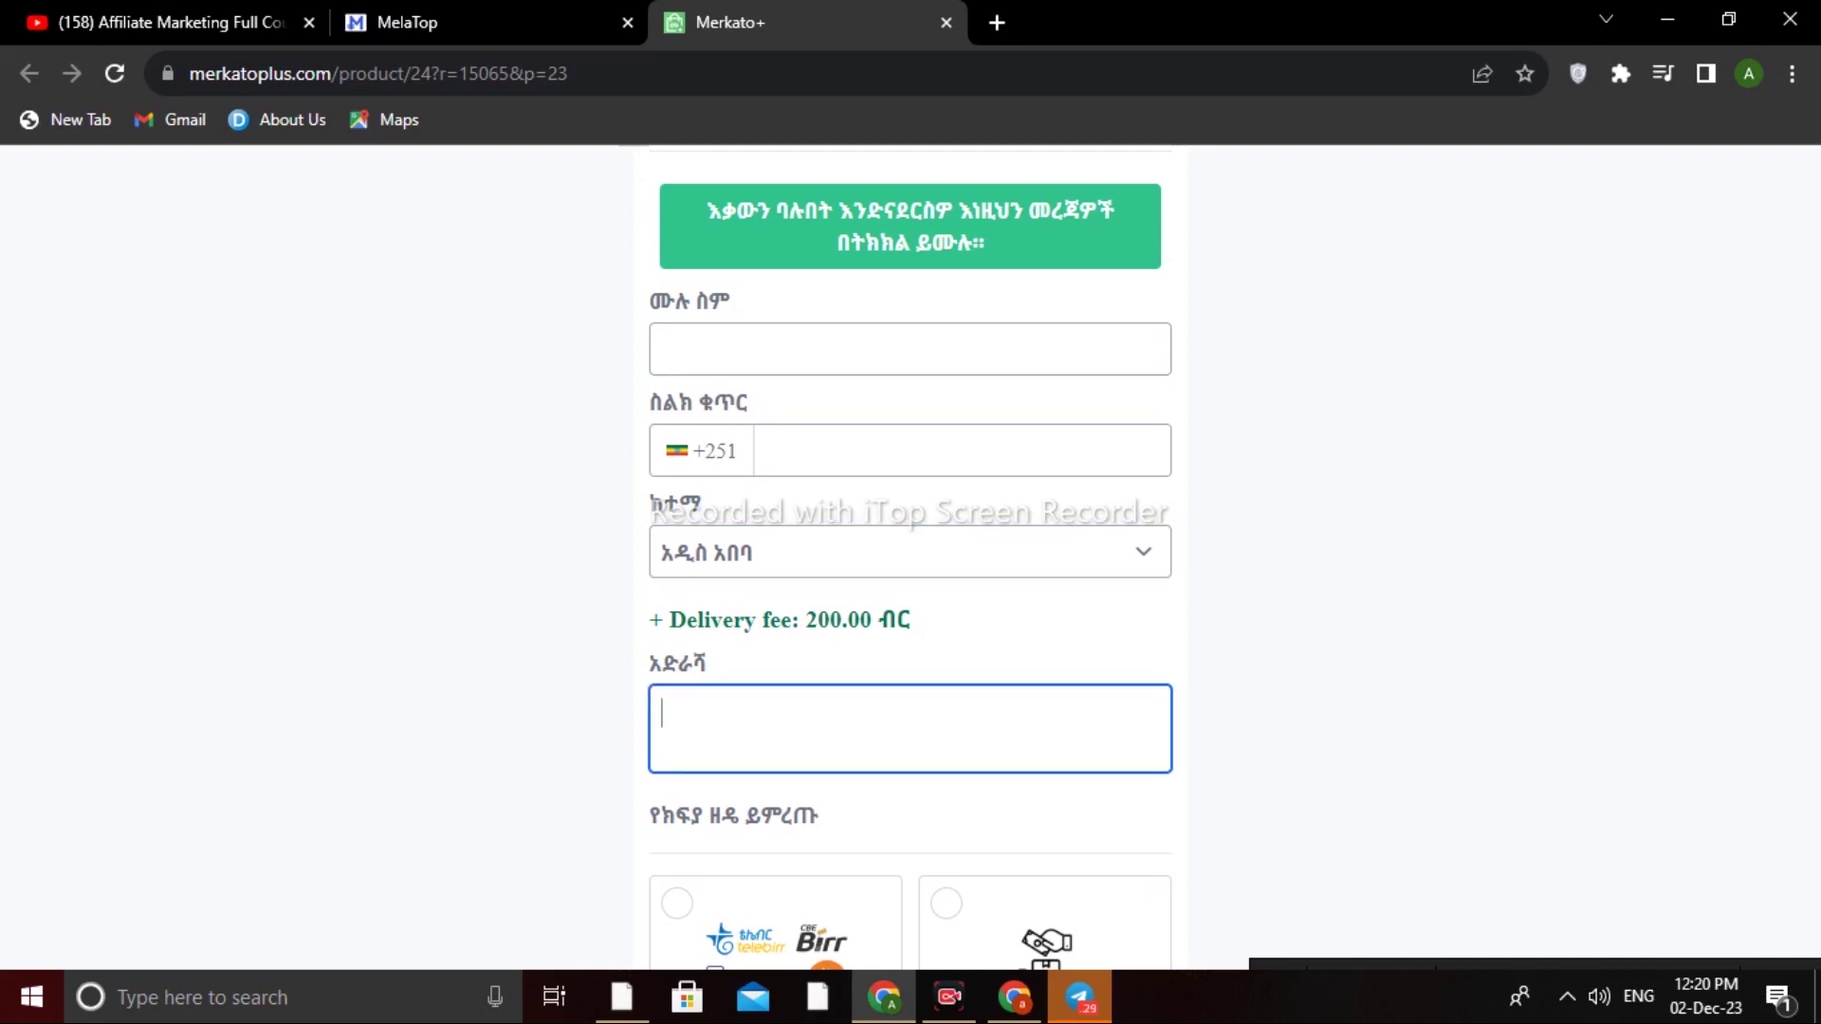
pyautogui.press('BackSpace')
pyautogui.write('addres')
pyautogui.press('BackSpace')
pyautogui.press('BackSpace')
pyautogui.press('BackSpace')
pyautogui.press('BackSpace')
pyautogui.press('BackSpace')
pyautogui.press('BackSpace')
# Choose Online as the order's payment method and review the rest of the order form
pyautogui.scroll(-2, 1239, 662)
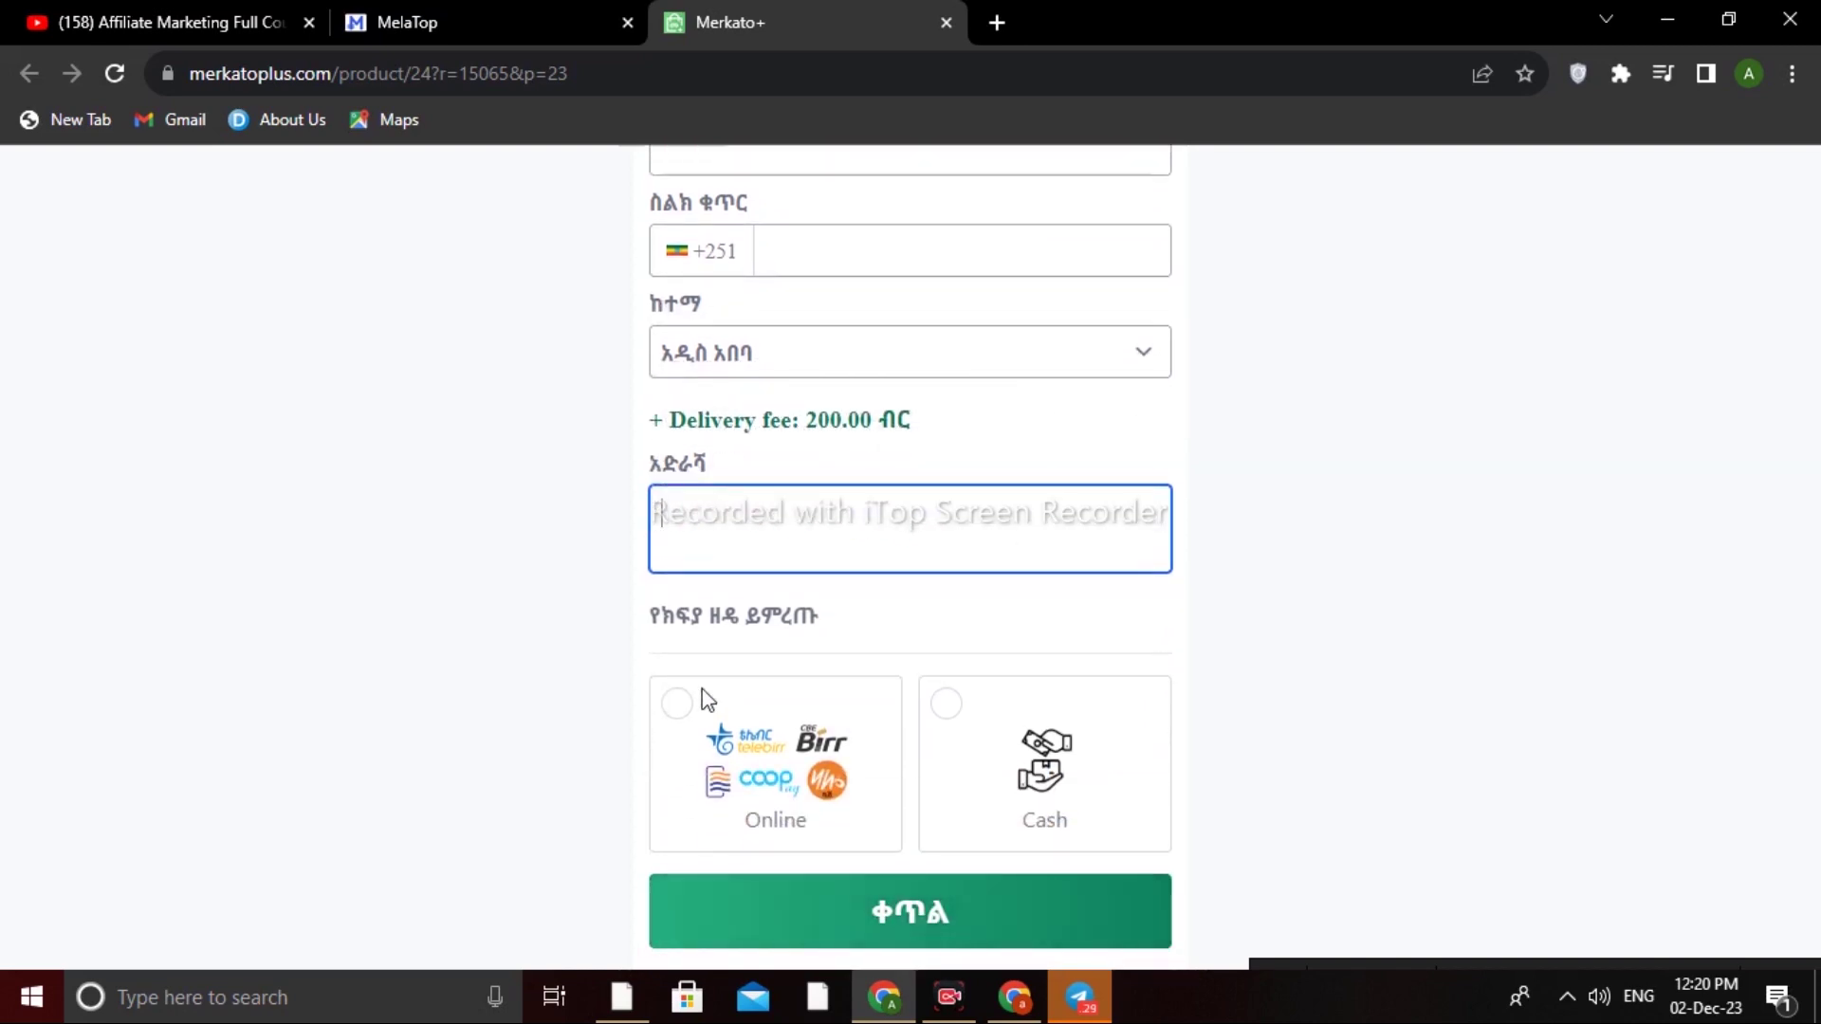
pyautogui.click(677, 709)
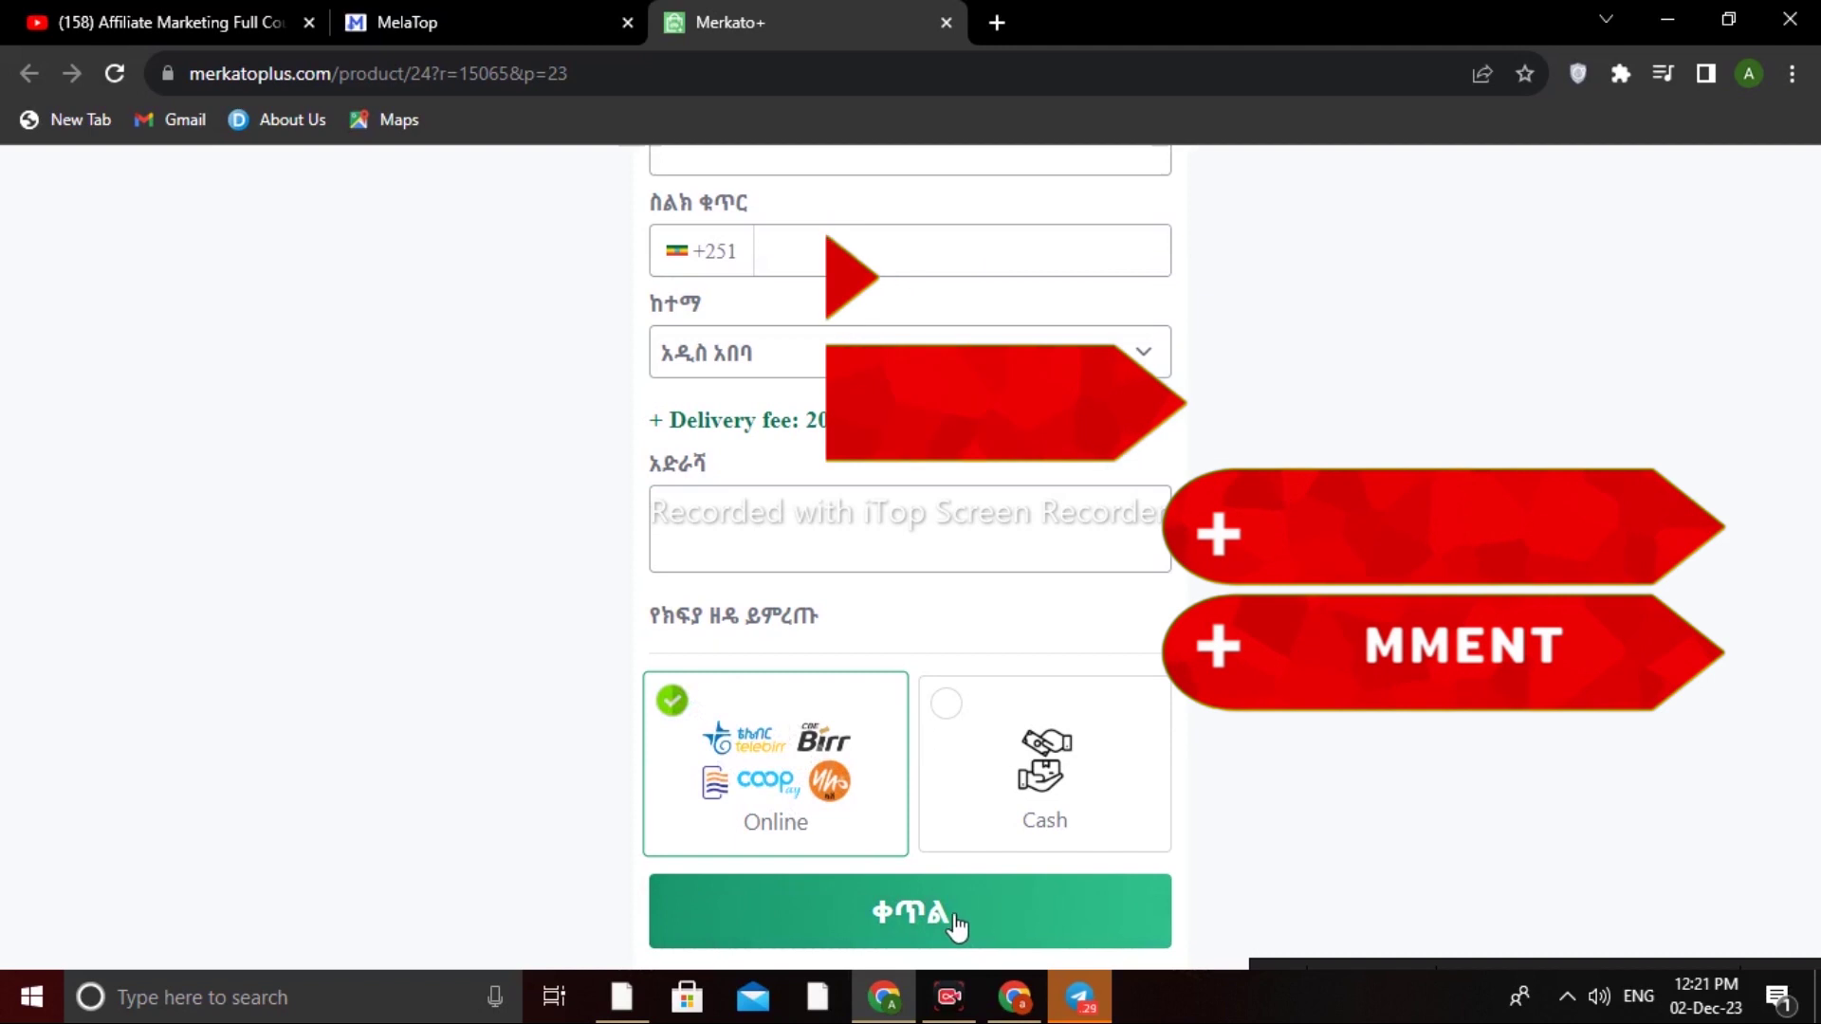
pyautogui.scroll(2, 866, 638)
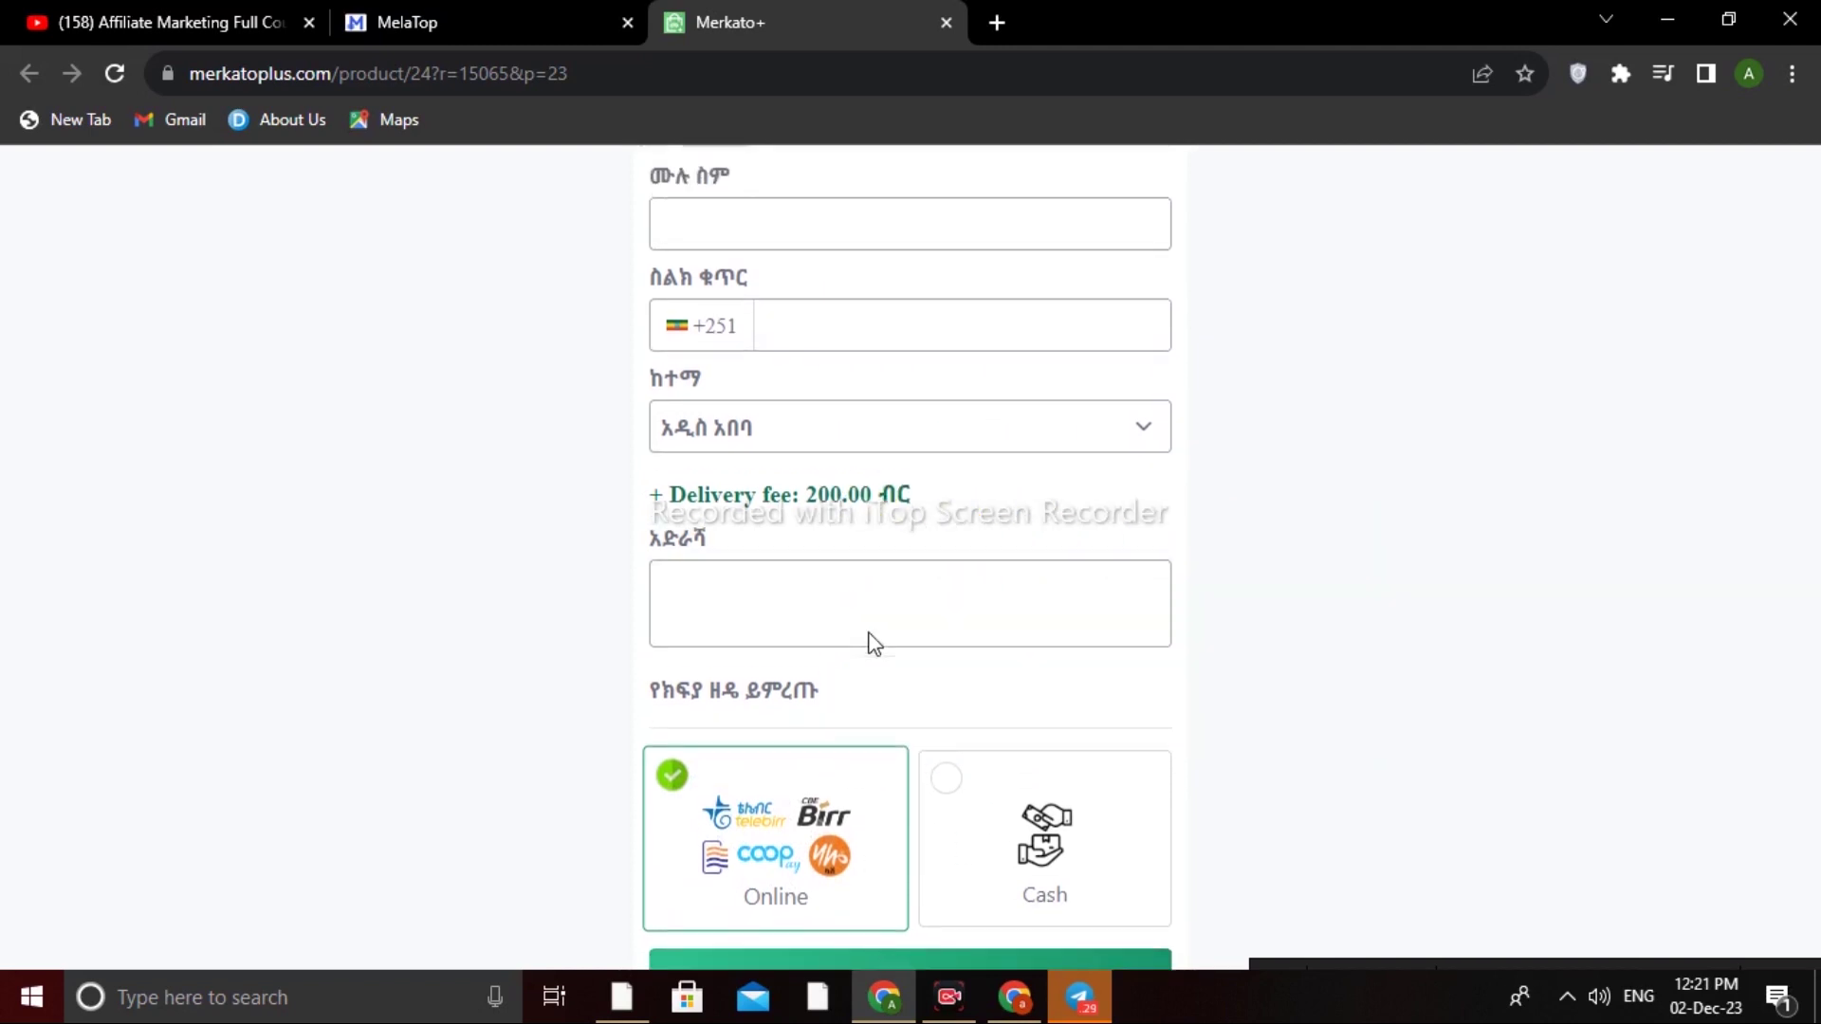
pyautogui.scroll(-2, 821, 873)
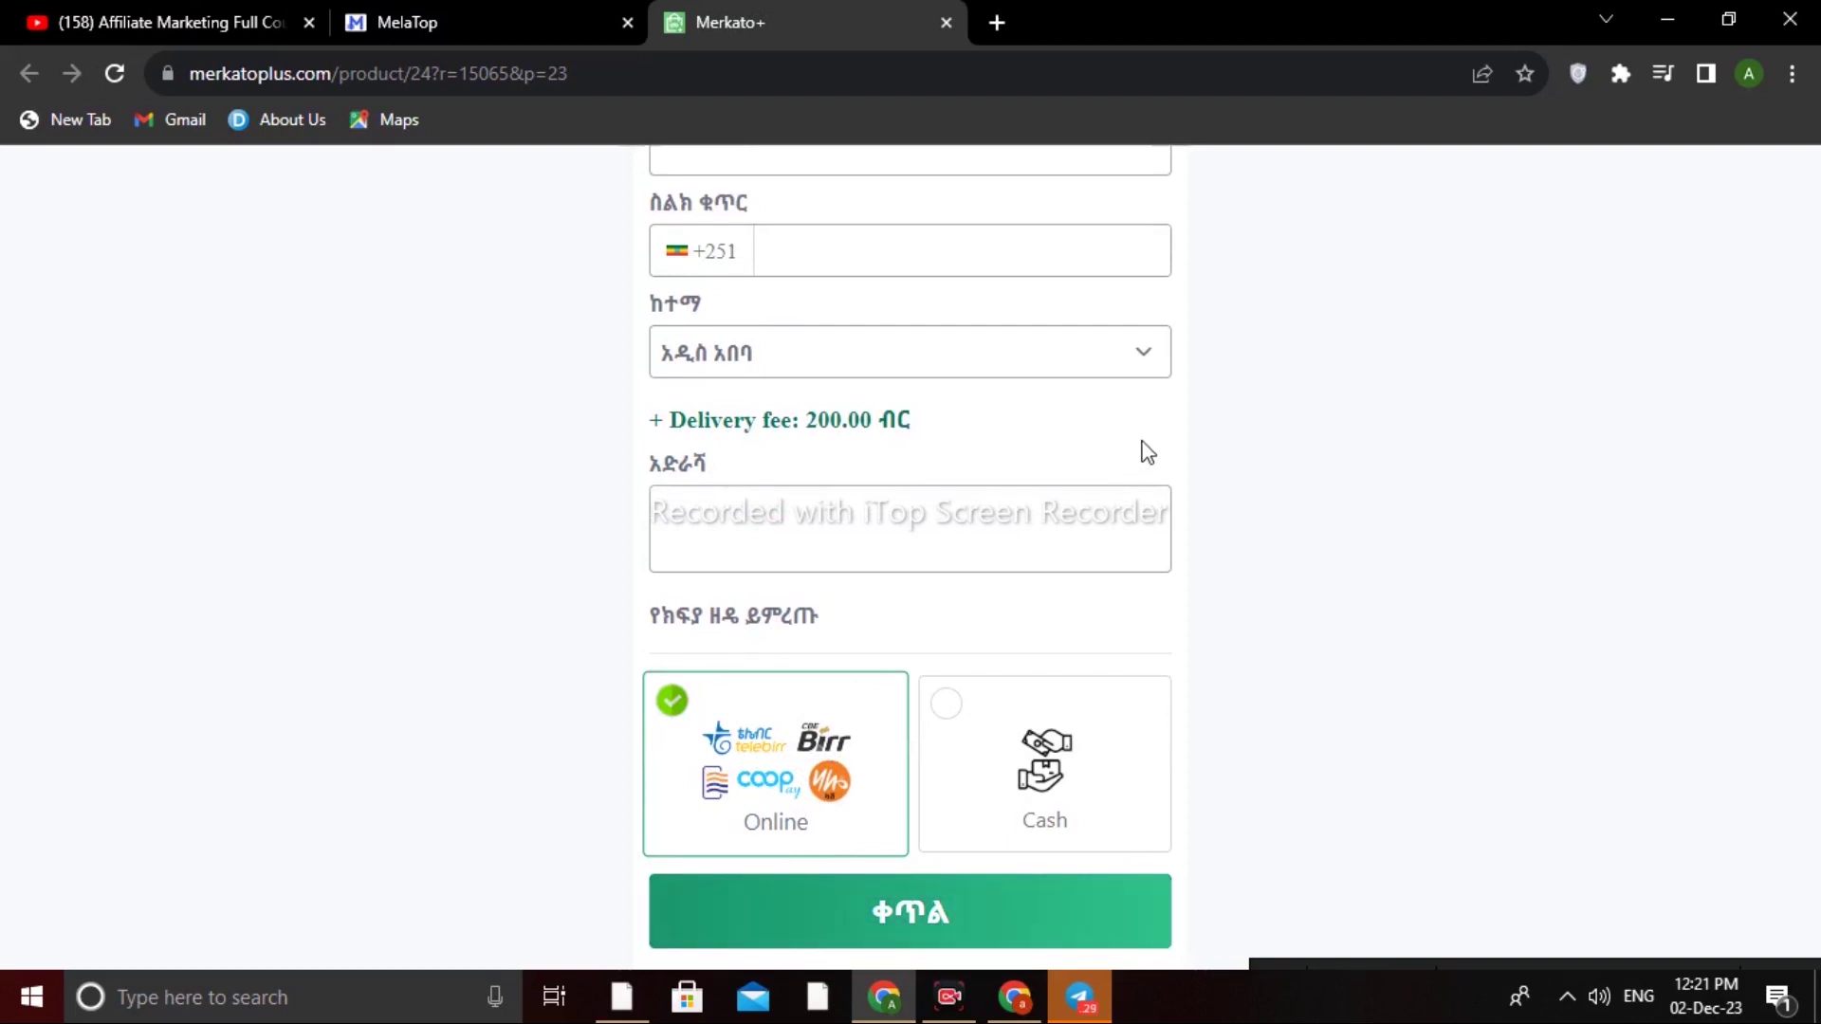
pyautogui.scroll(3, 1147, 453)
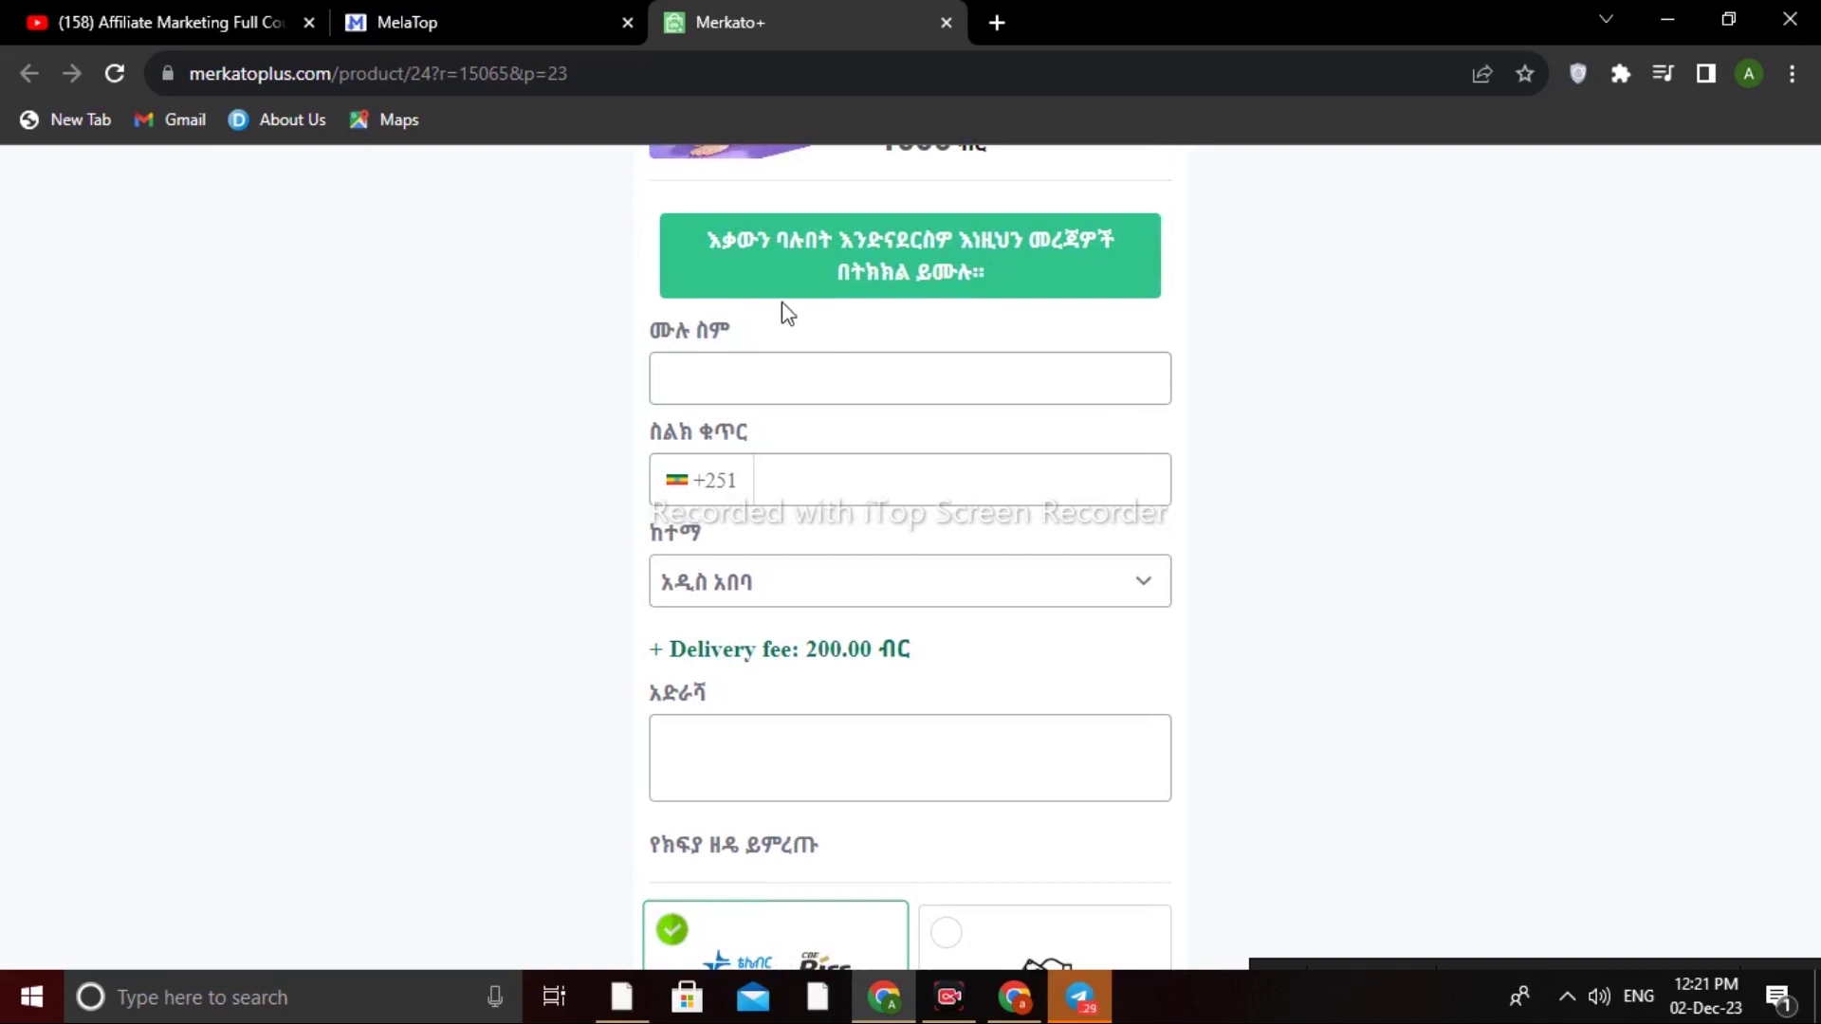
# Return to MelaTop and review the product list, the order status overview and the dashboard
pyautogui.click(465, 12)
pyautogui.scroll(-2, 833, 569)
pyautogui.scroll(2, 833, 569)
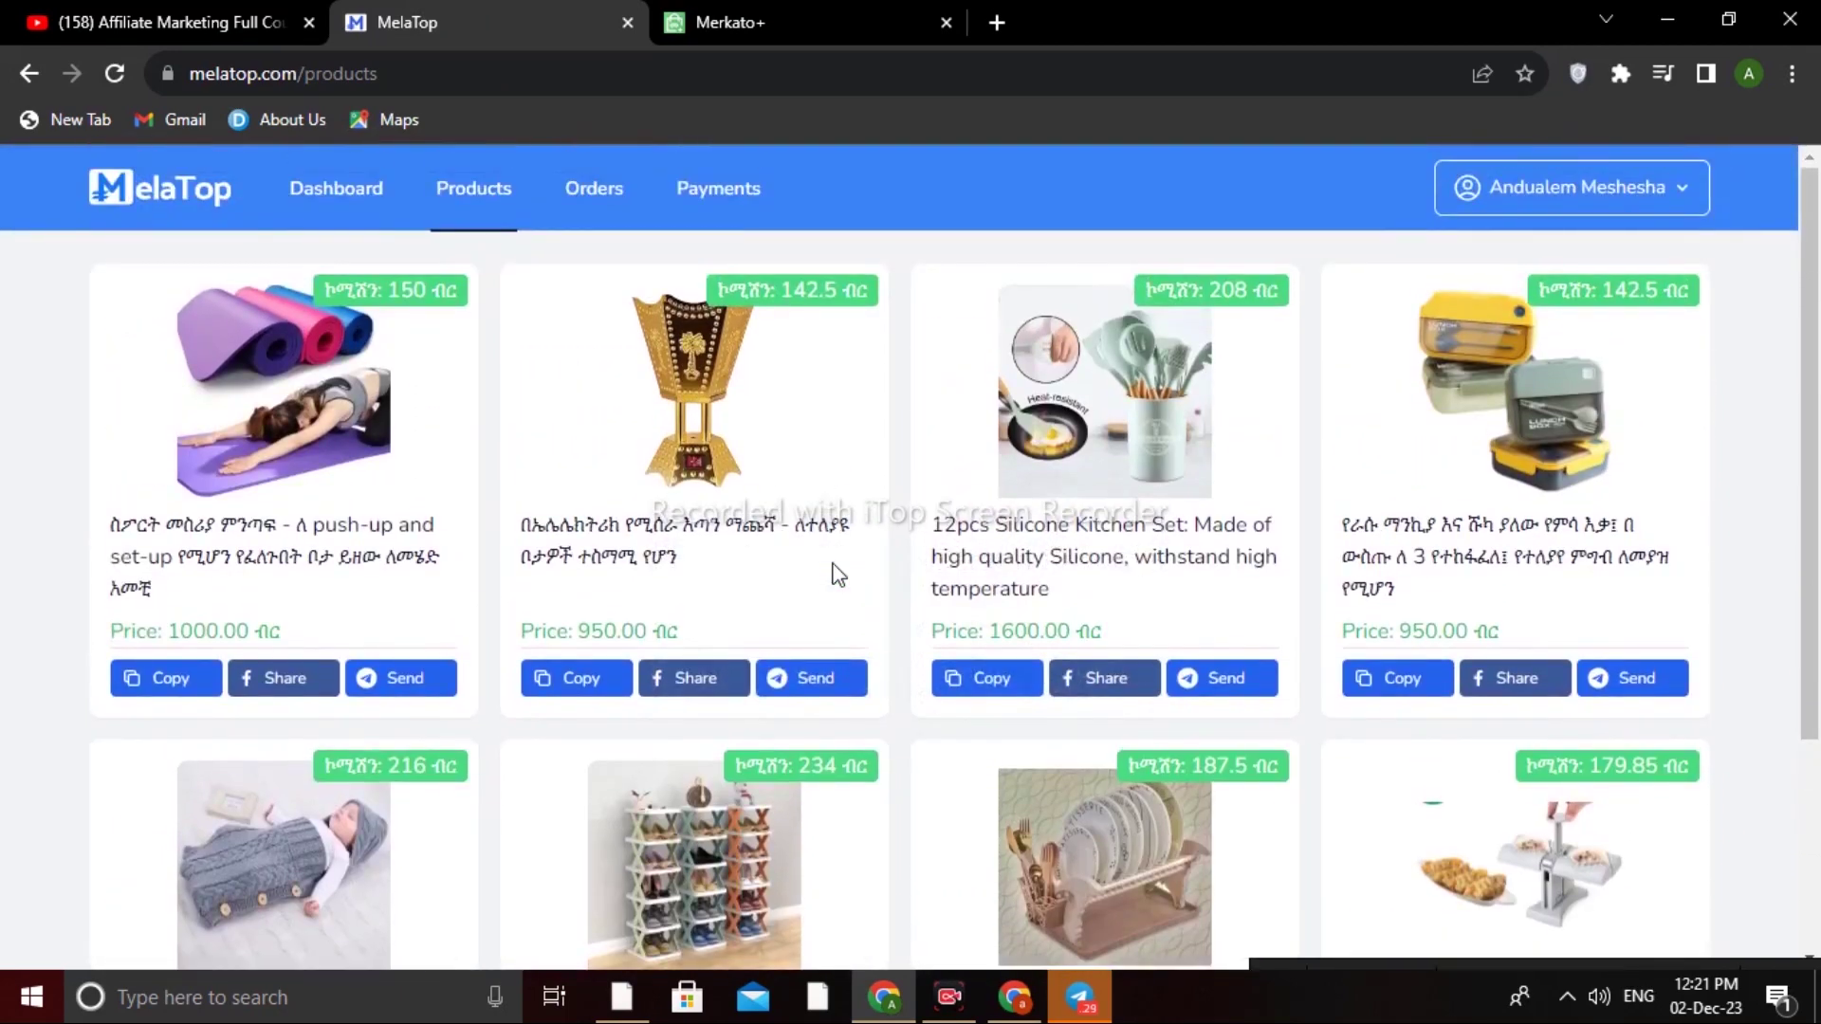
pyautogui.click(598, 194)
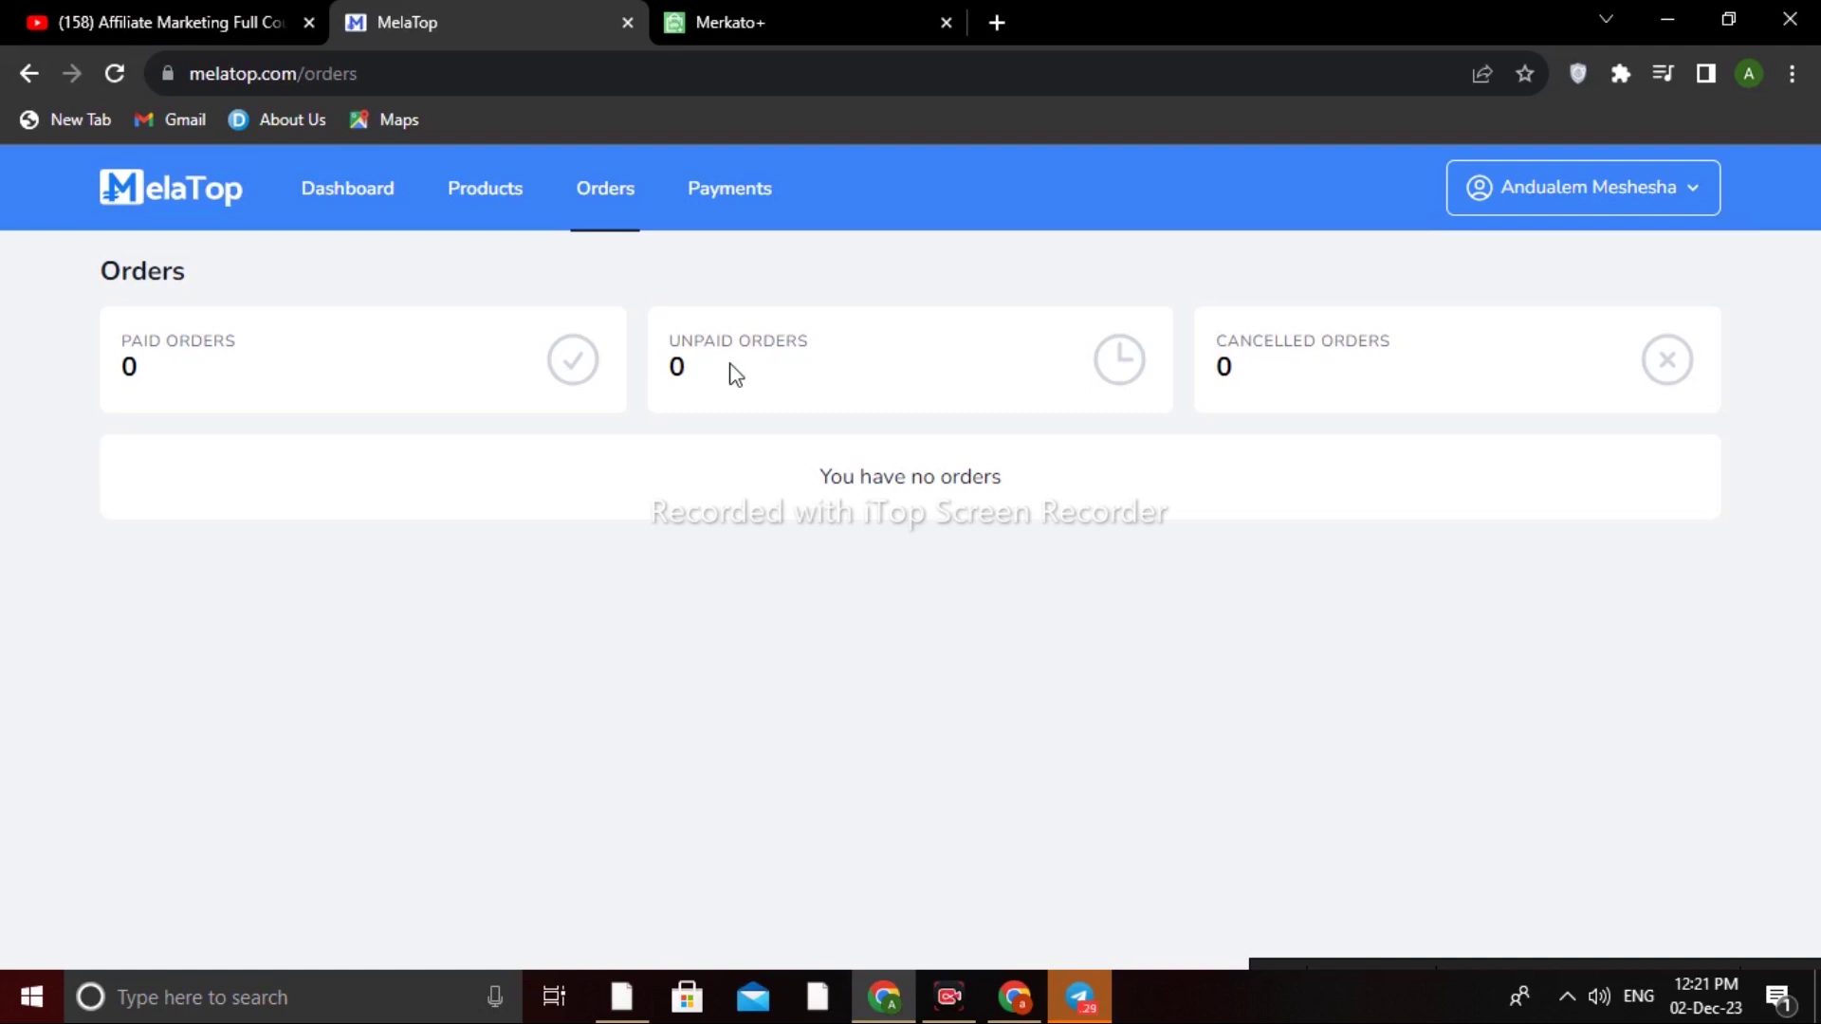
pyautogui.click(366, 206)
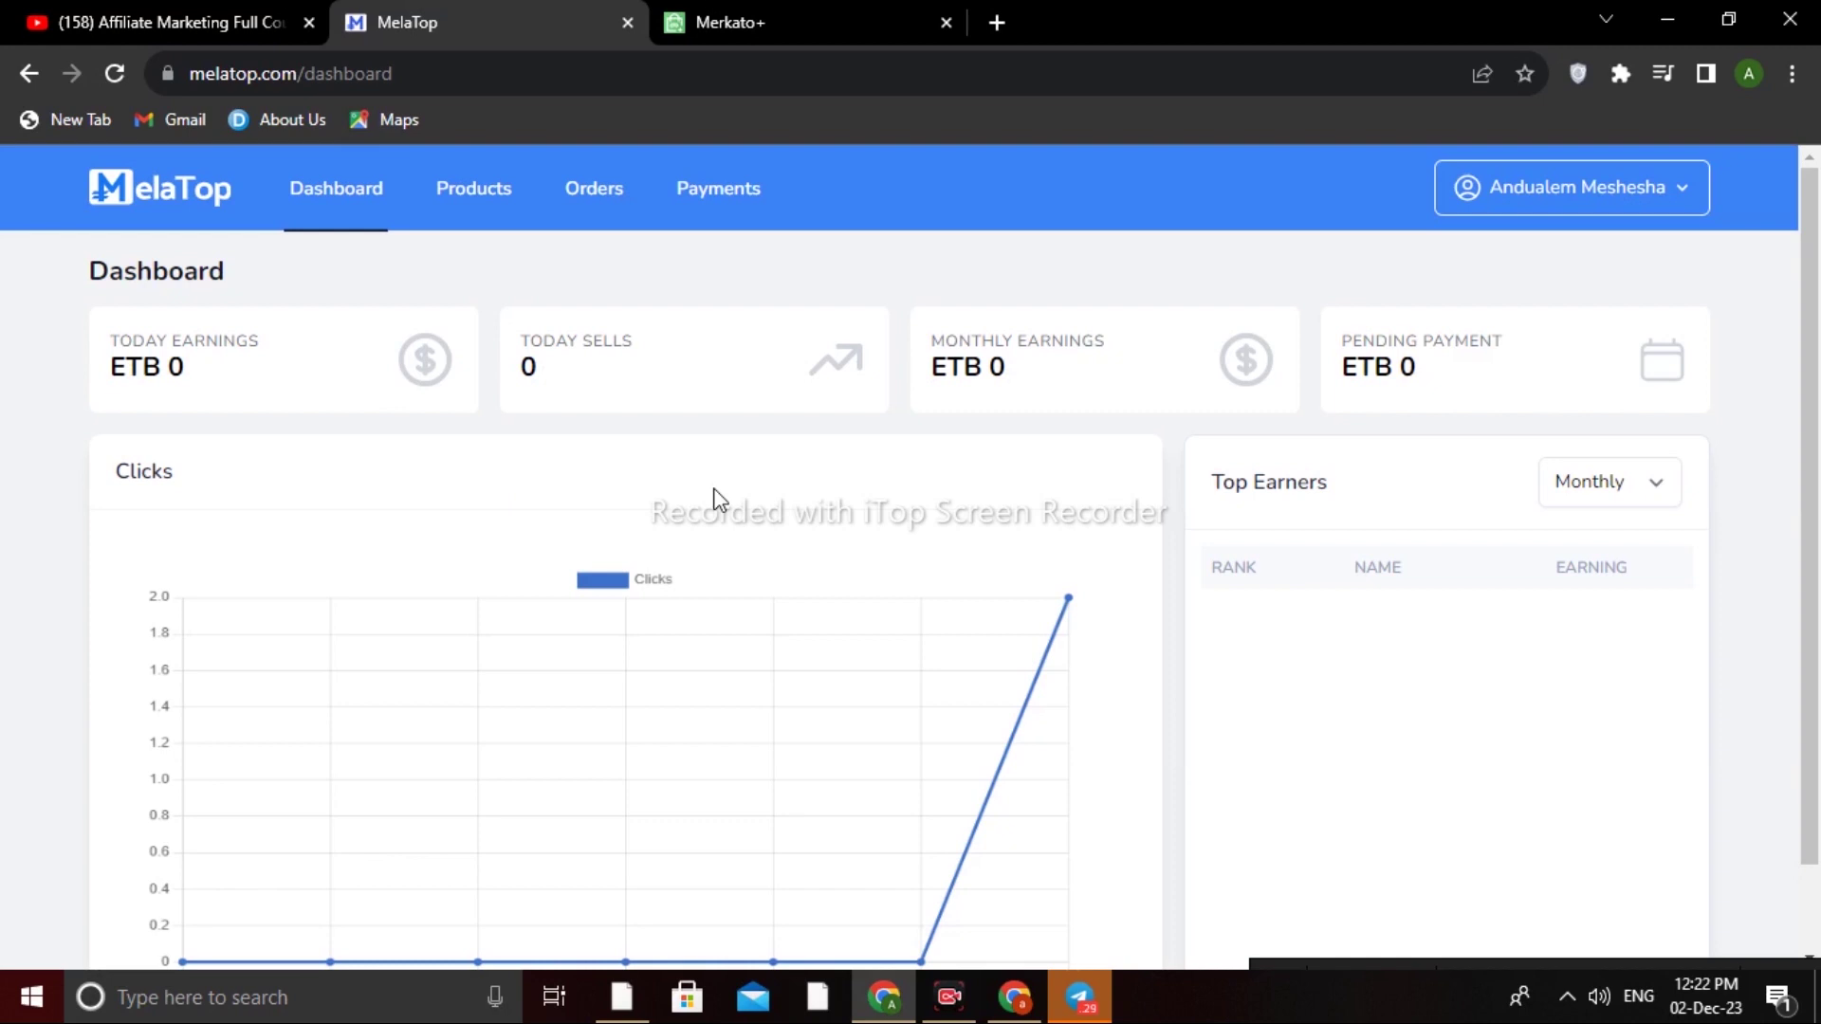
# Save Telebirr as the payout method in MelaTop's payment settings, with the account holder's full name and phone number
pyautogui.click(707, 201)
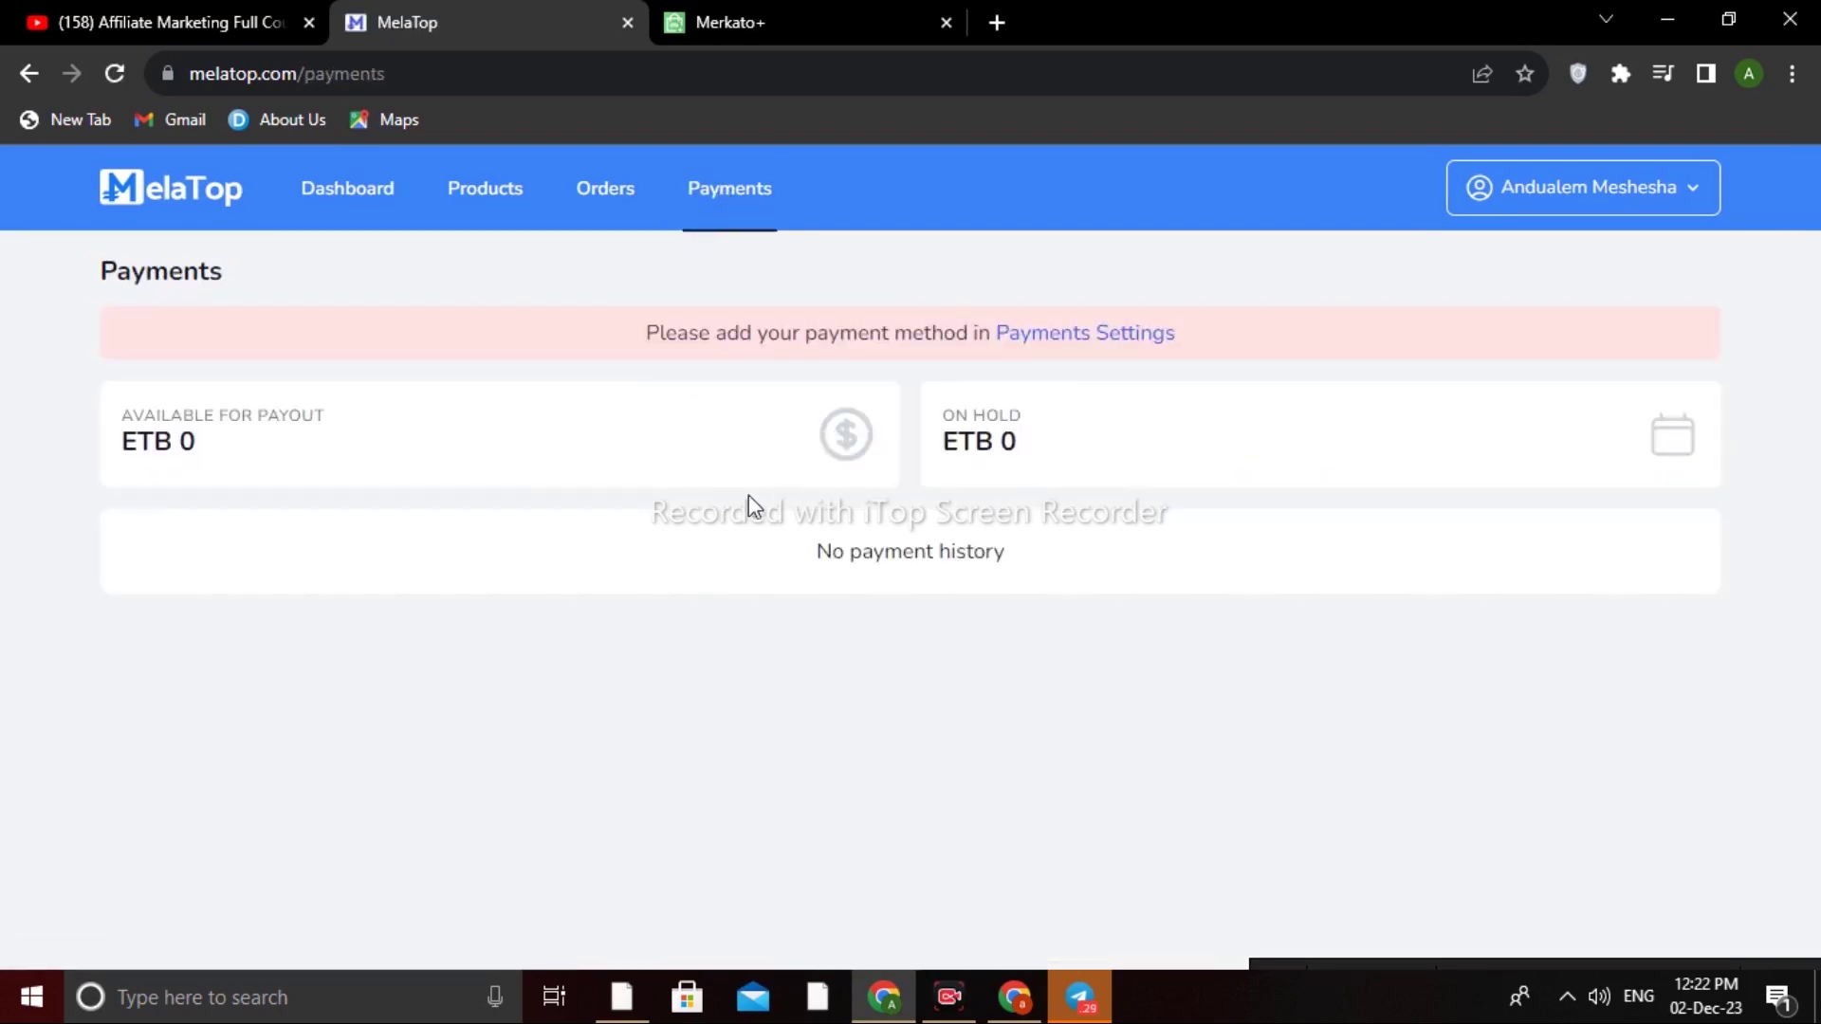
pyautogui.click(1076, 351)
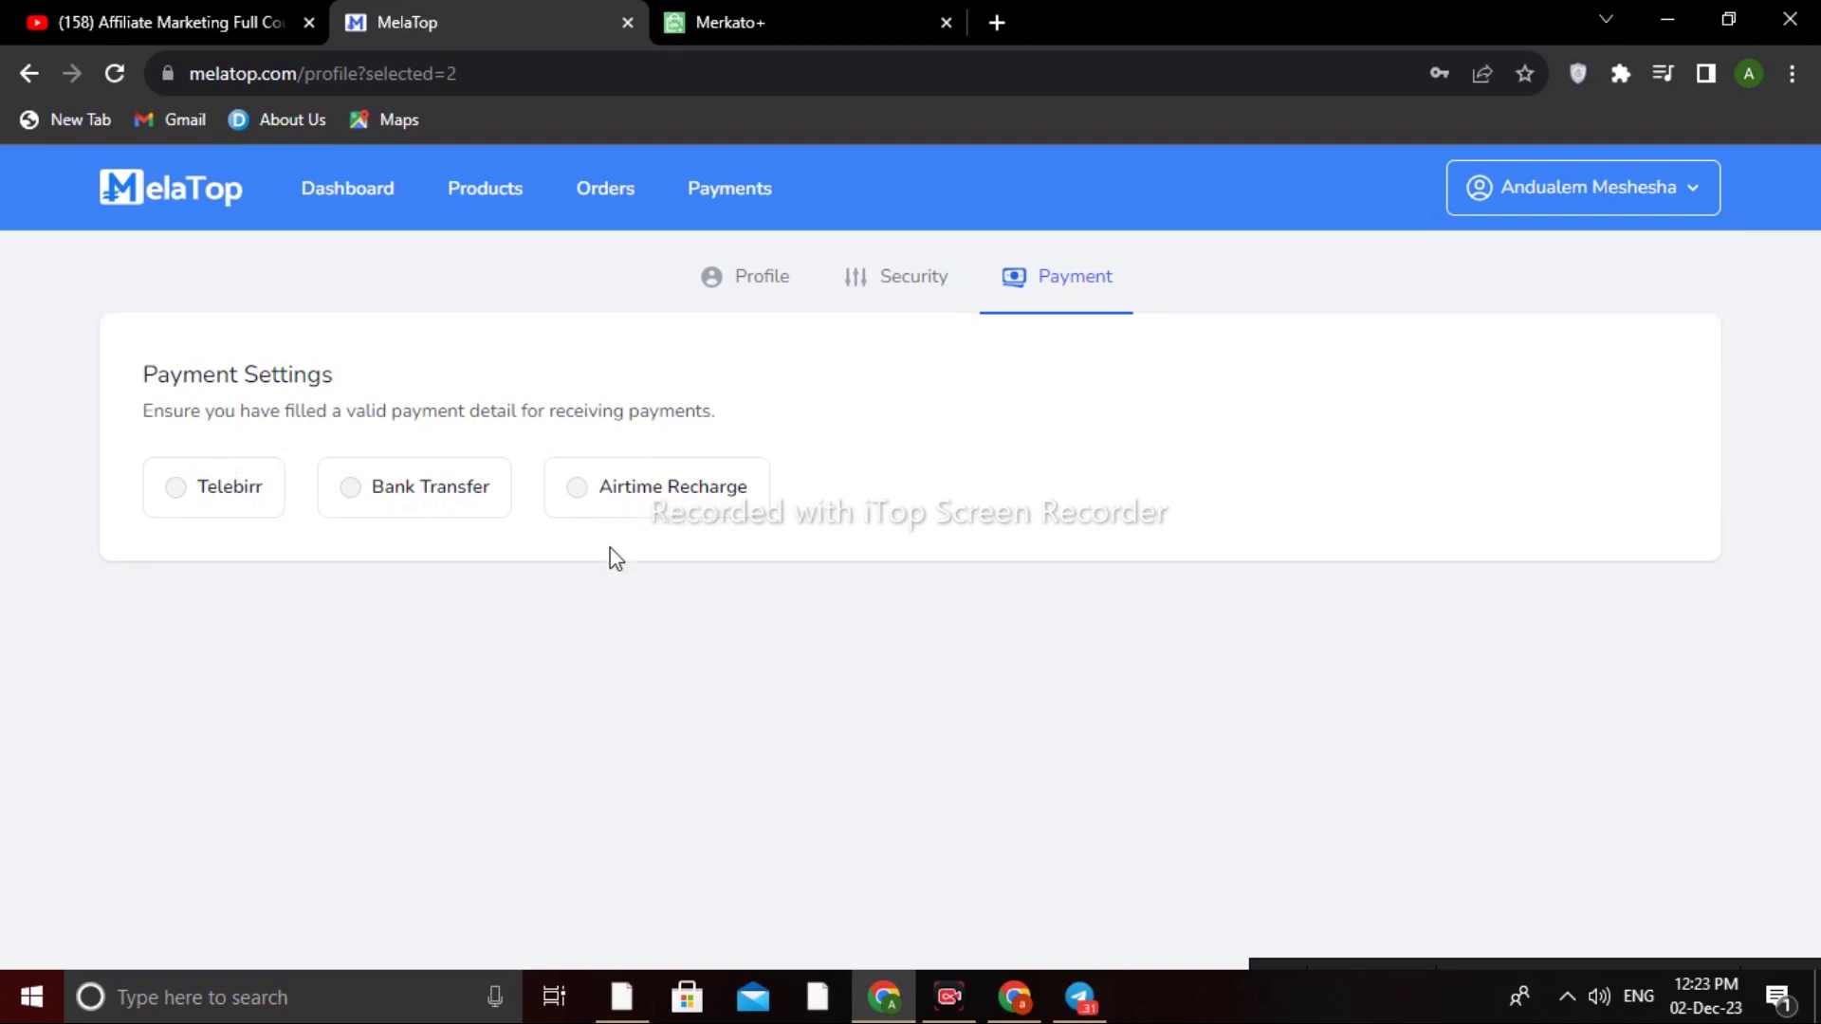
pyautogui.click(218, 486)
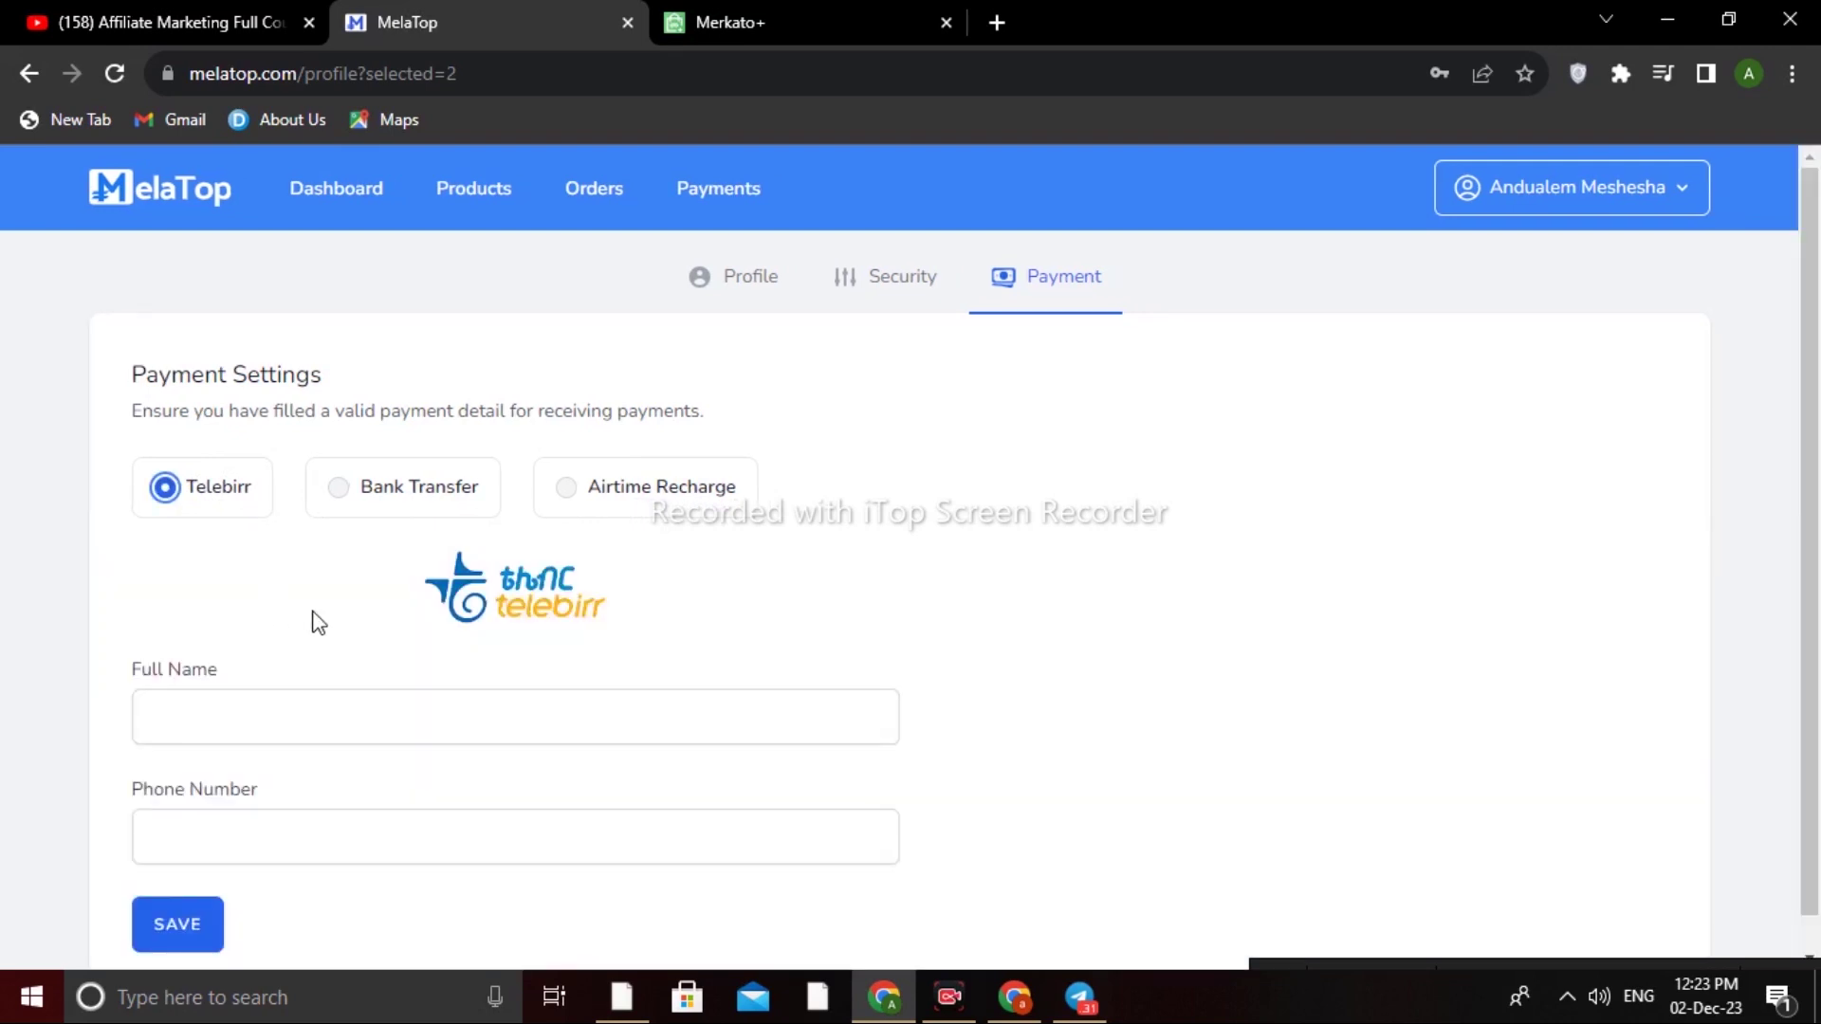
pyautogui.scroll(-1, 334, 620)
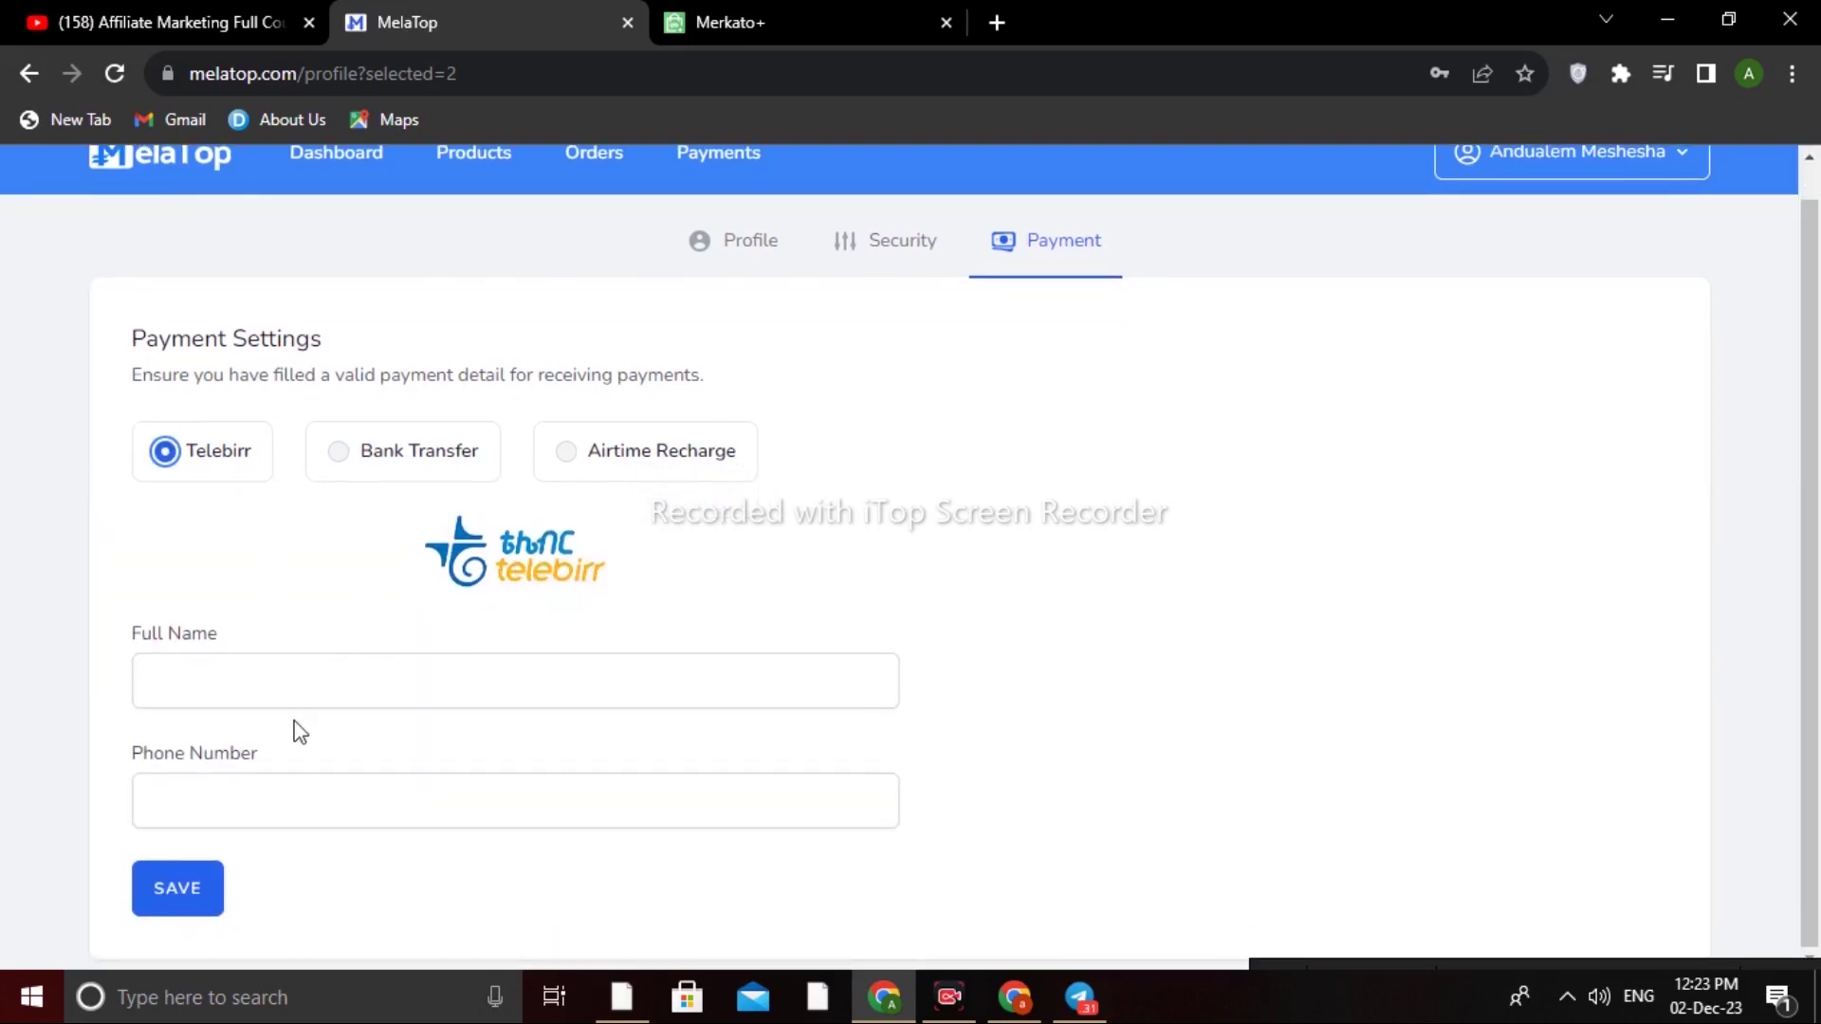
pyautogui.click(289, 680)
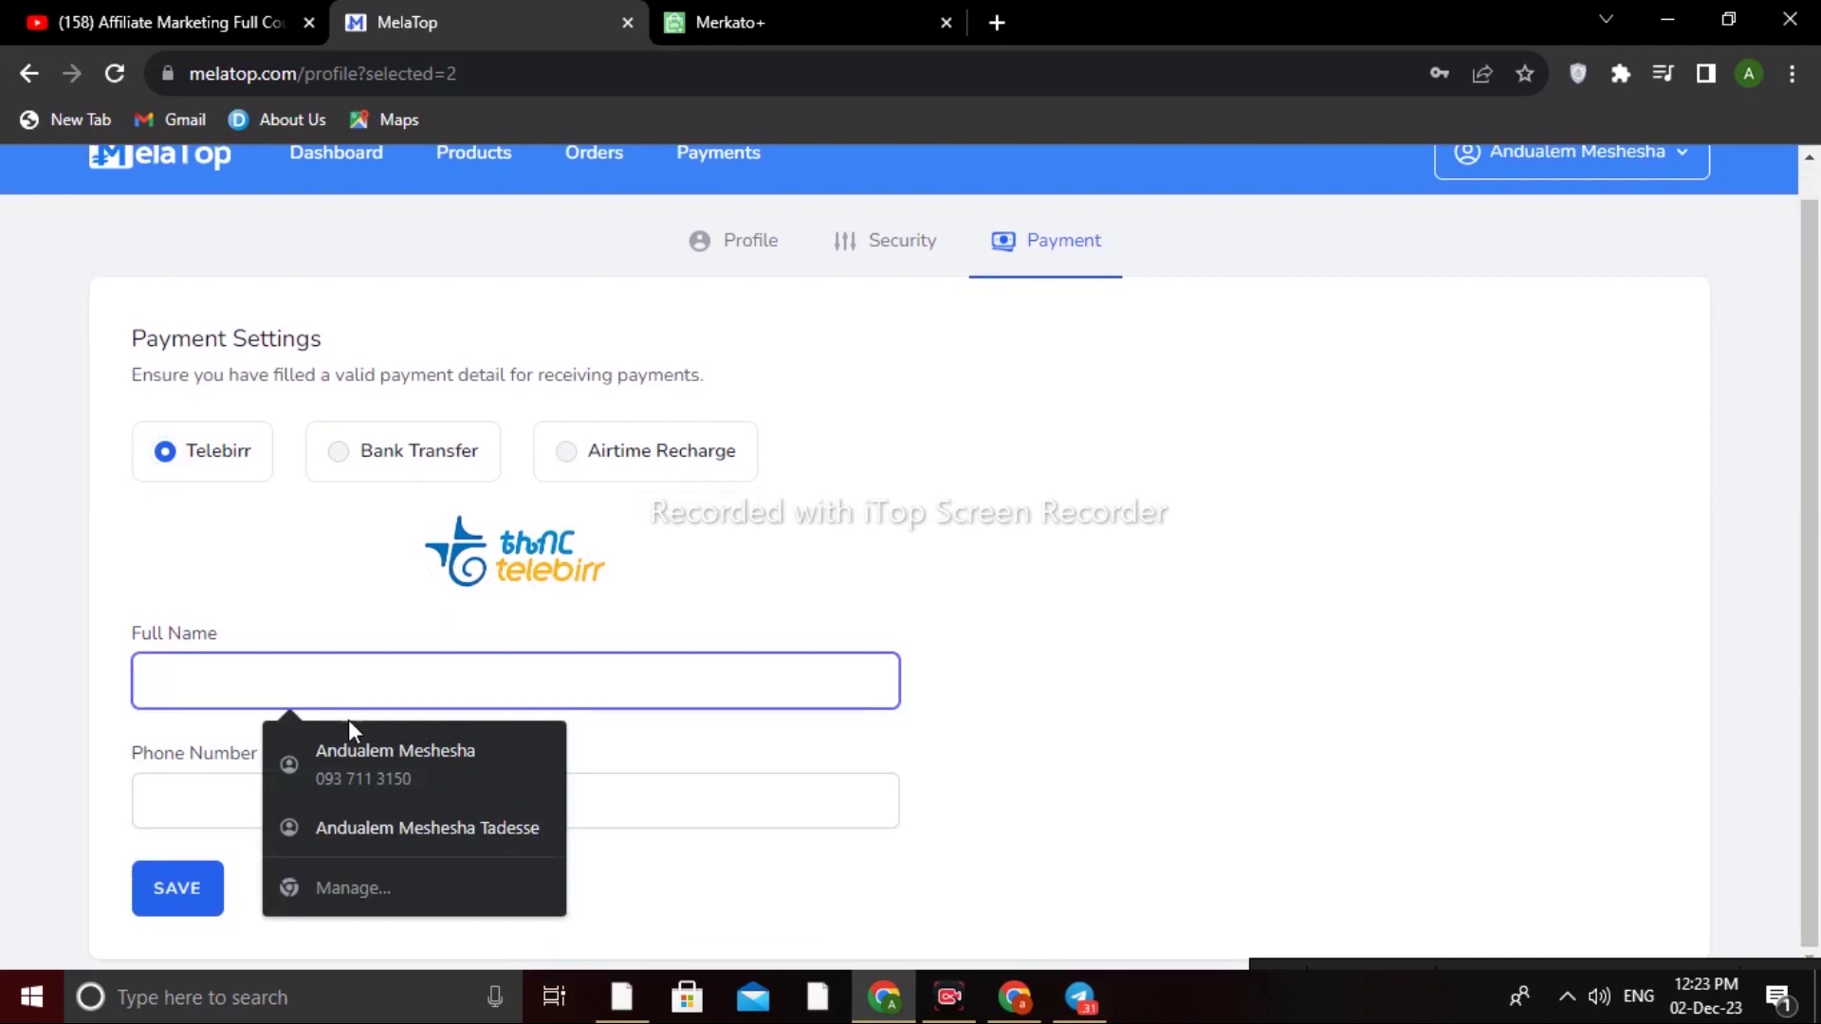
pyautogui.click(407, 753)
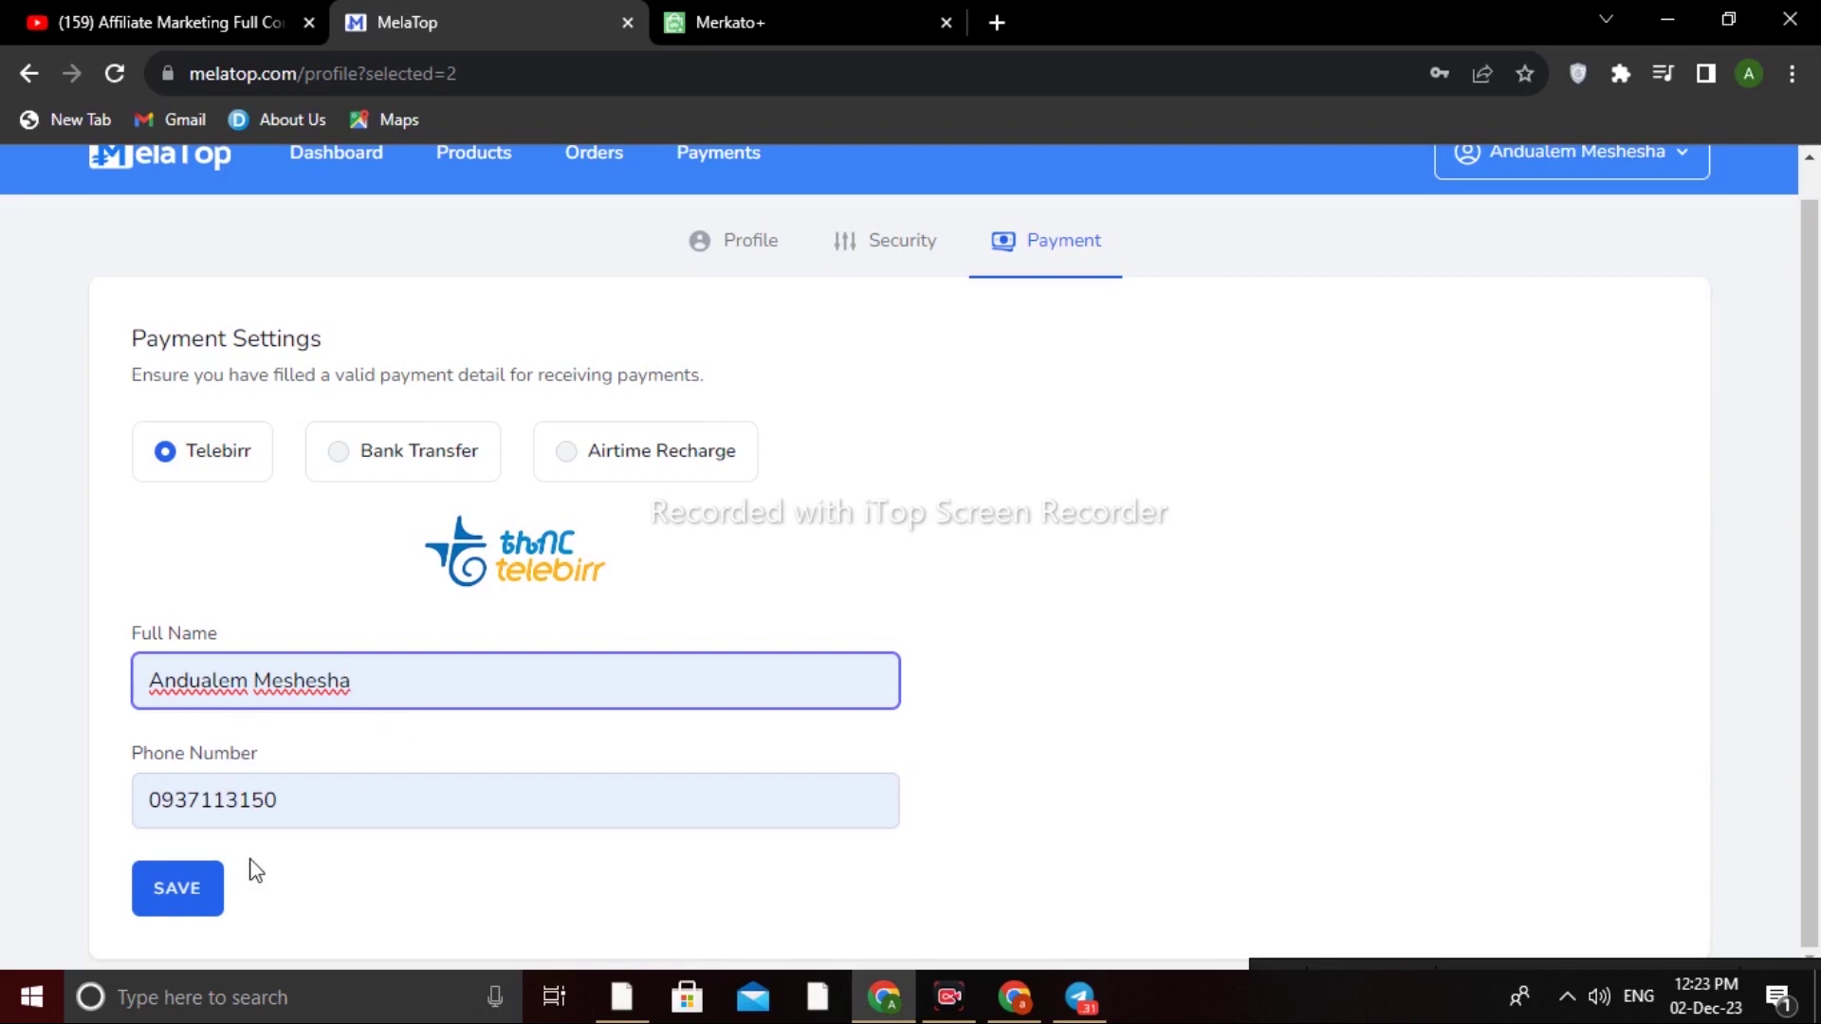
pyautogui.click(187, 891)
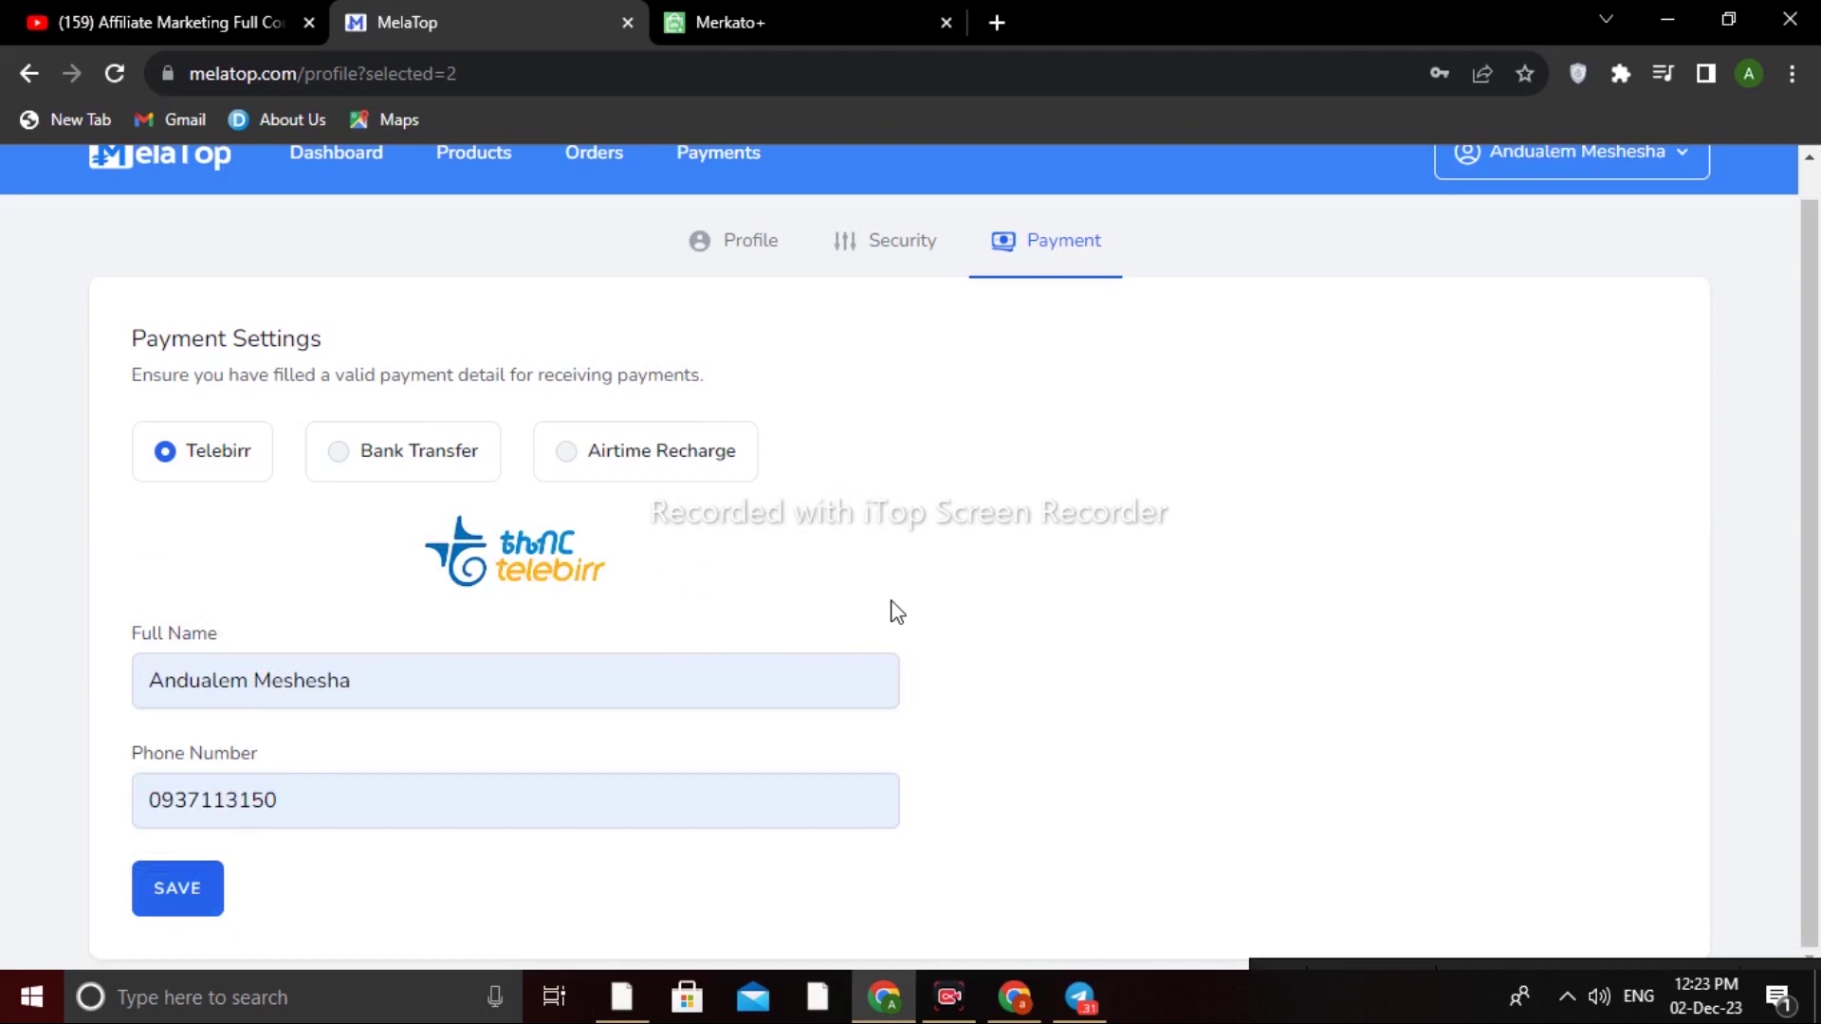
# Examine the dashboard's earnings, sales and pending payment figures, the clicks chart and the top earners table
pyautogui.scroll(1, 896, 612)
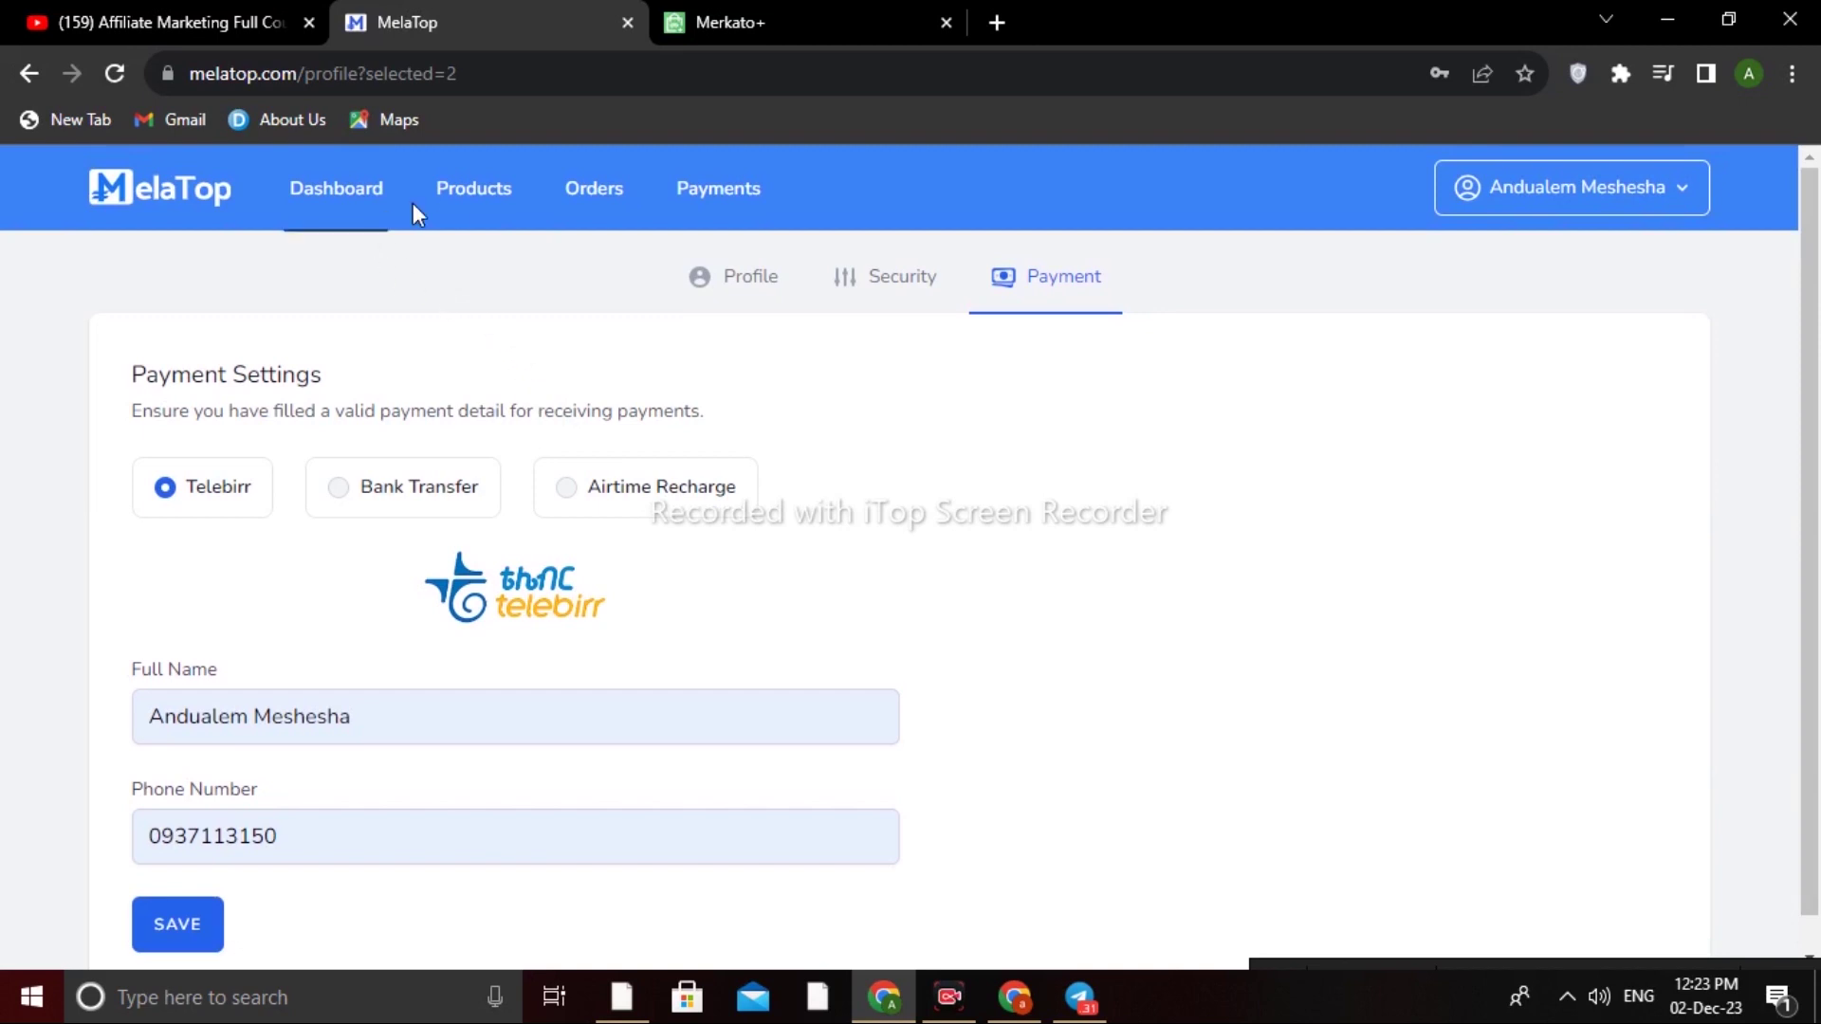
pyautogui.click(363, 206)
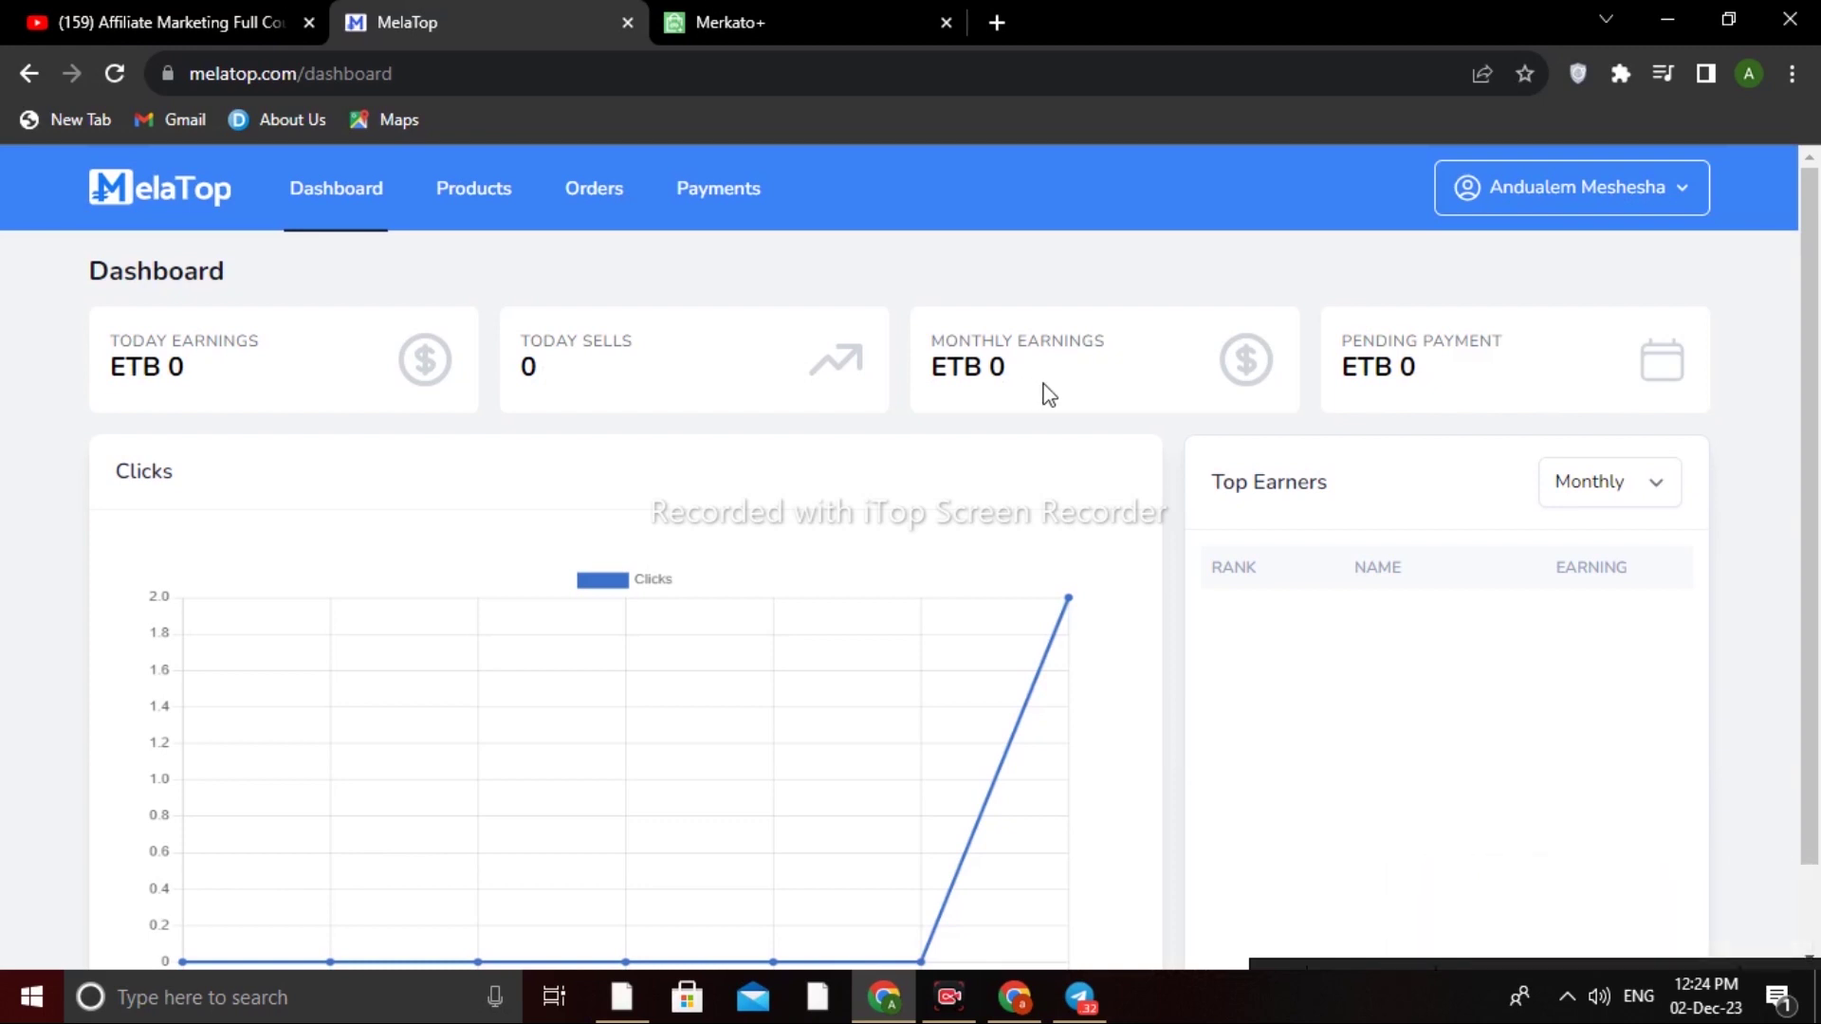
pyautogui.scroll(-1, 891, 509)
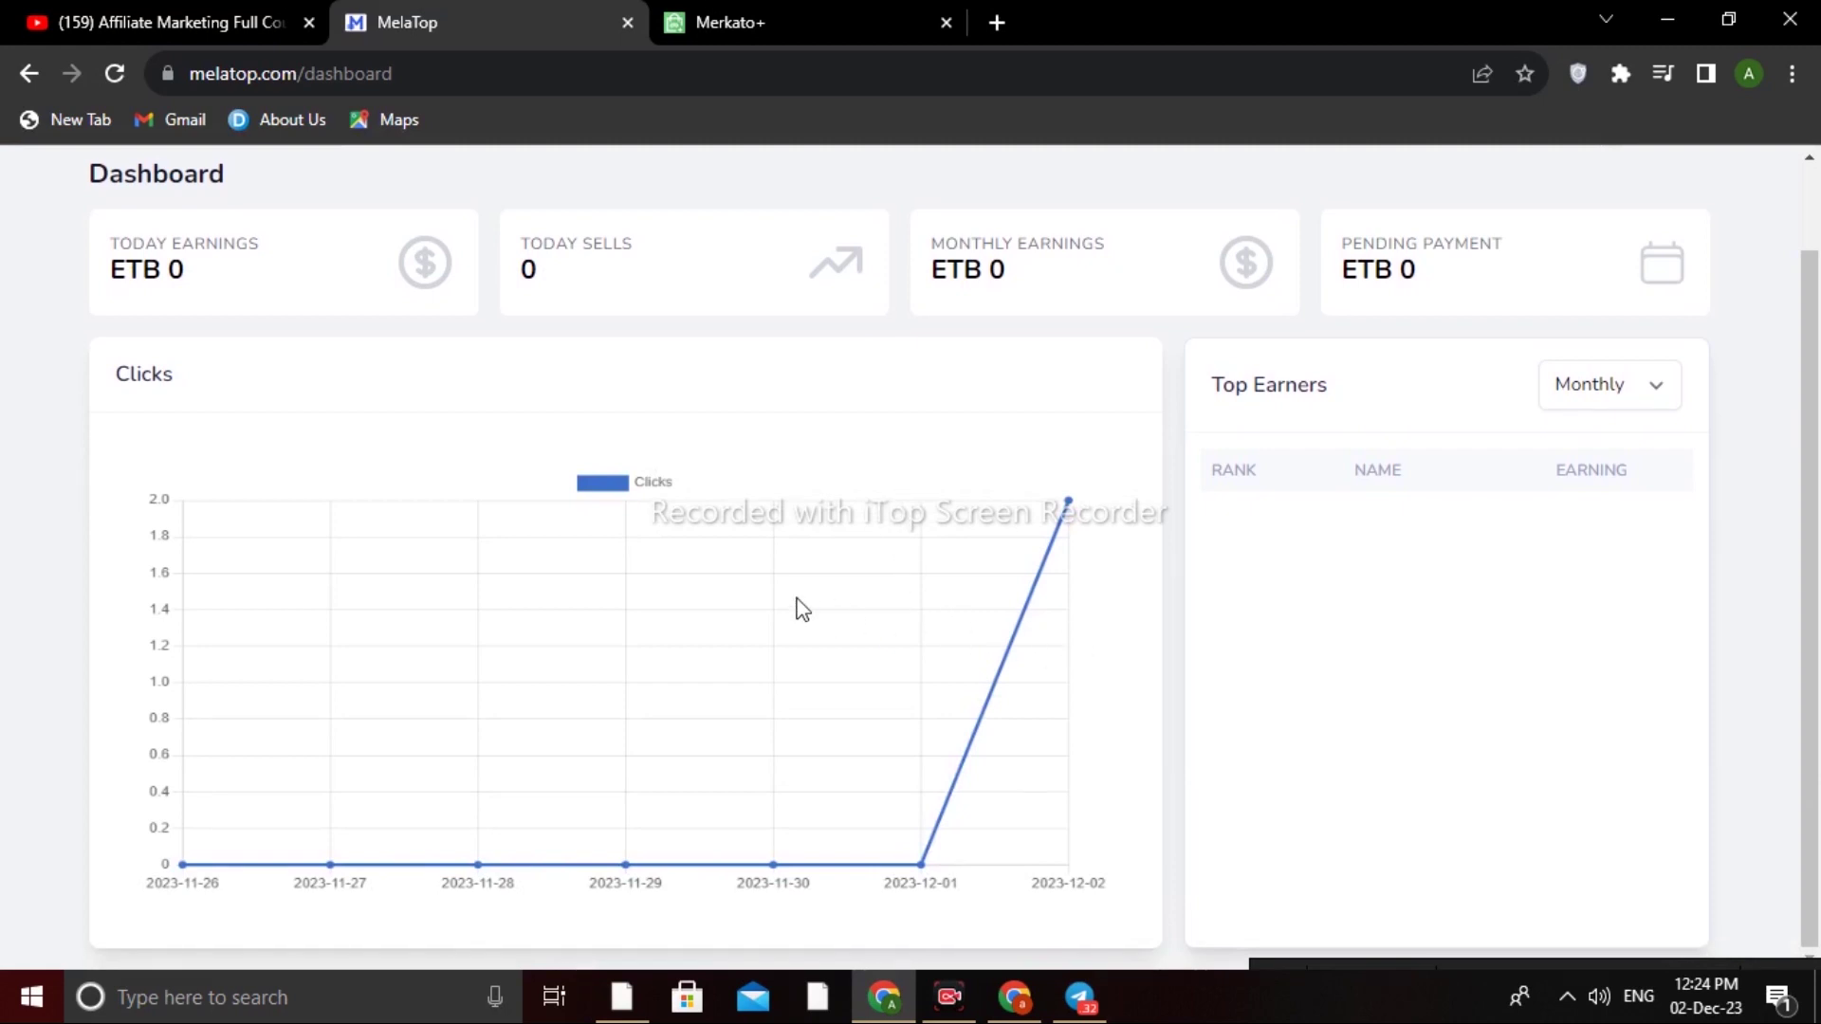
pyautogui.scroll(1, 801, 607)
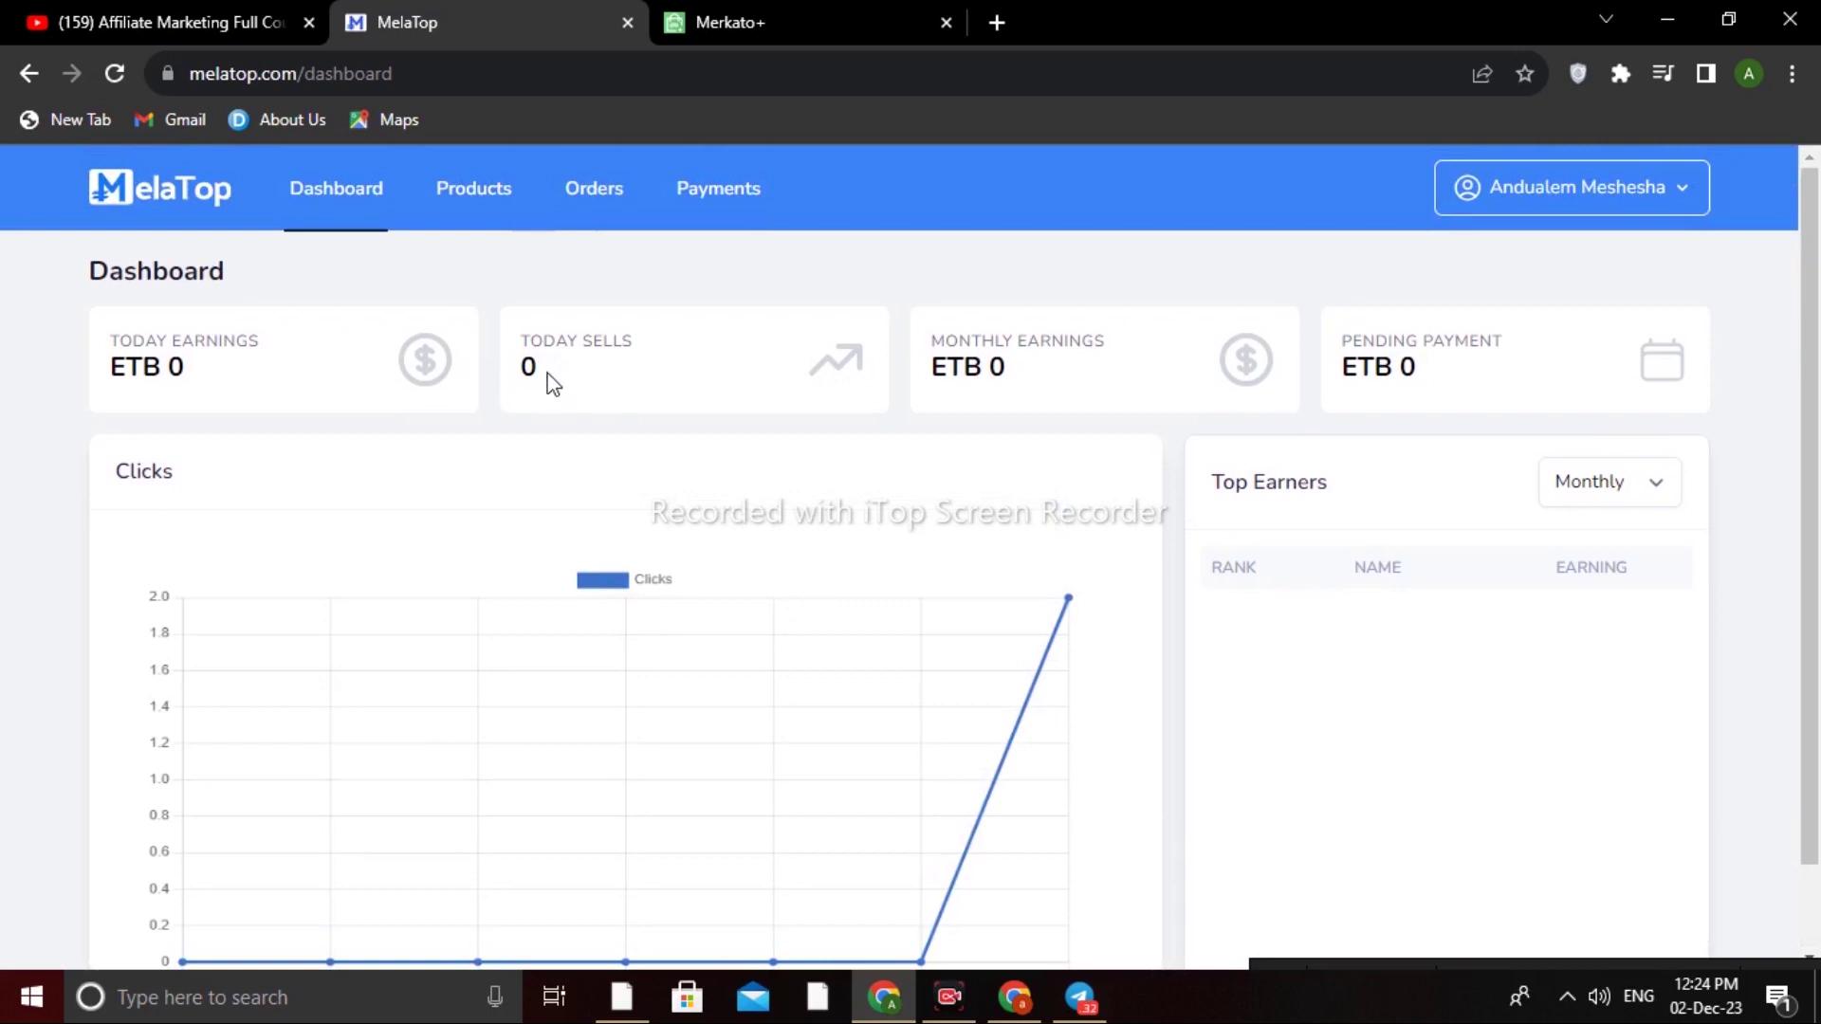
pyautogui.scroll(-1, 764, 500)
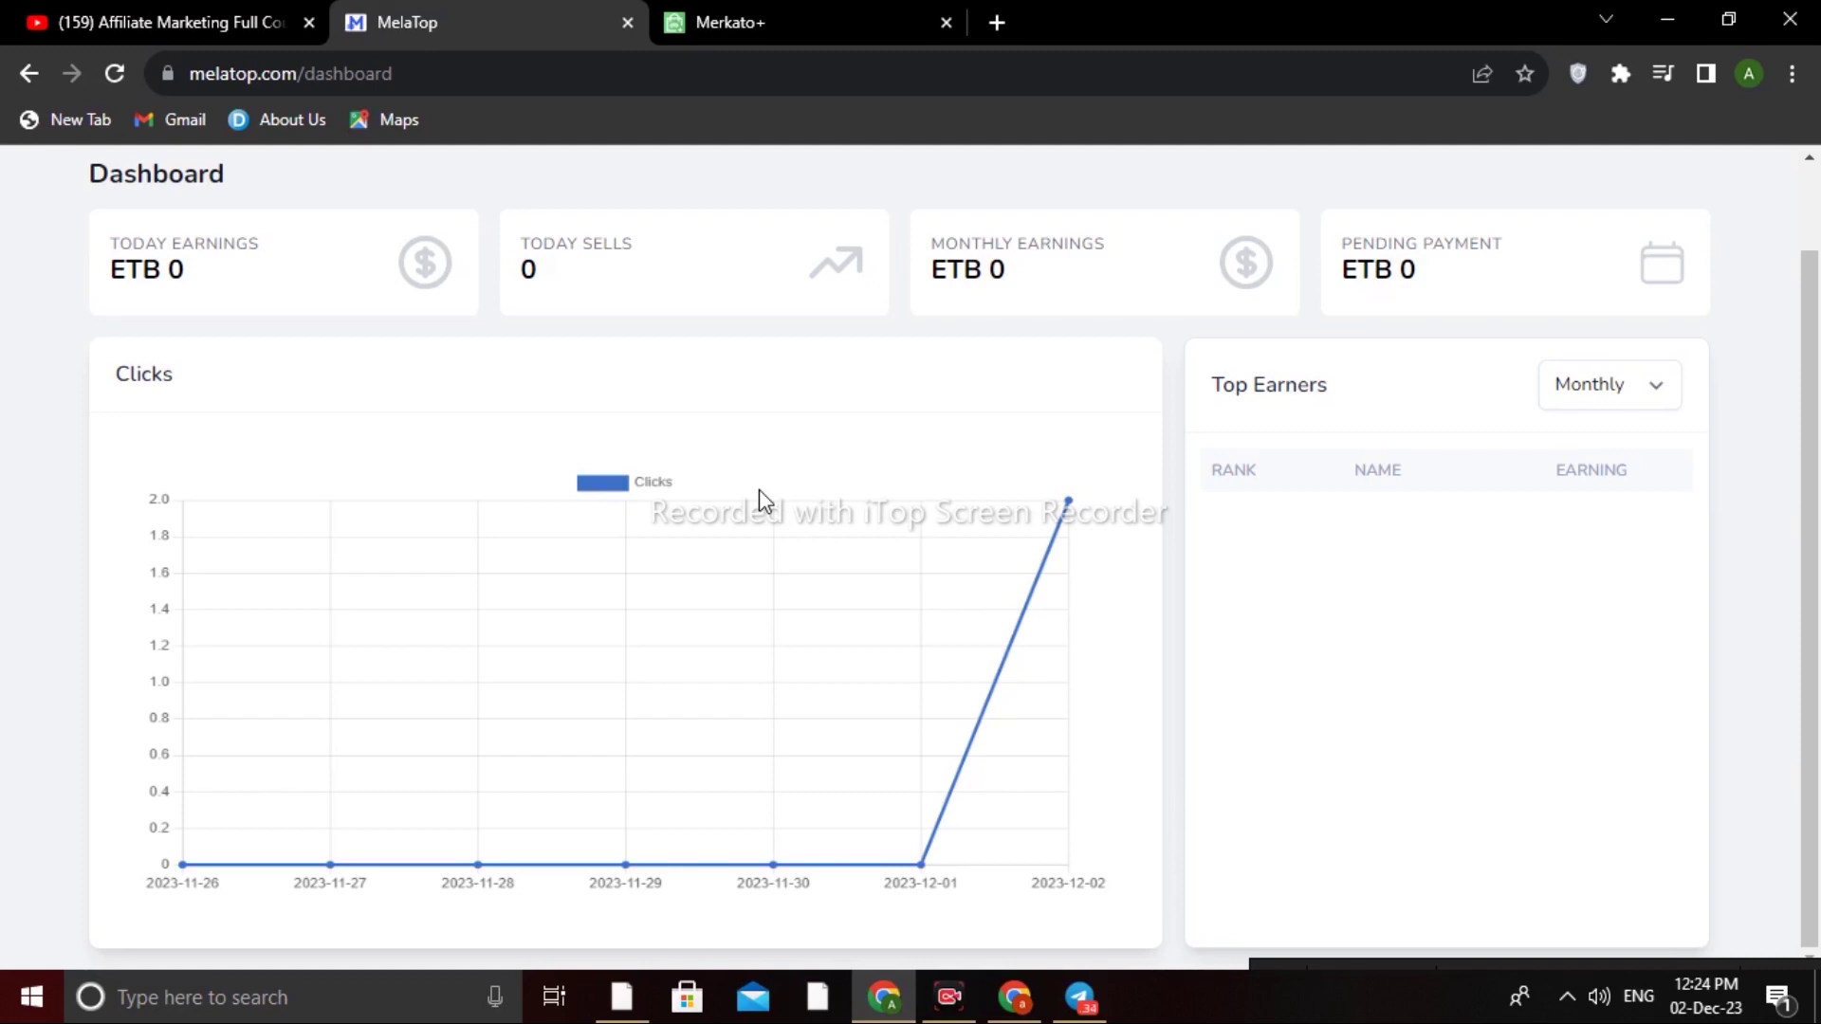
pyautogui.moveTo(1079, 527)
pyautogui.scroll(1, 1093, 589)
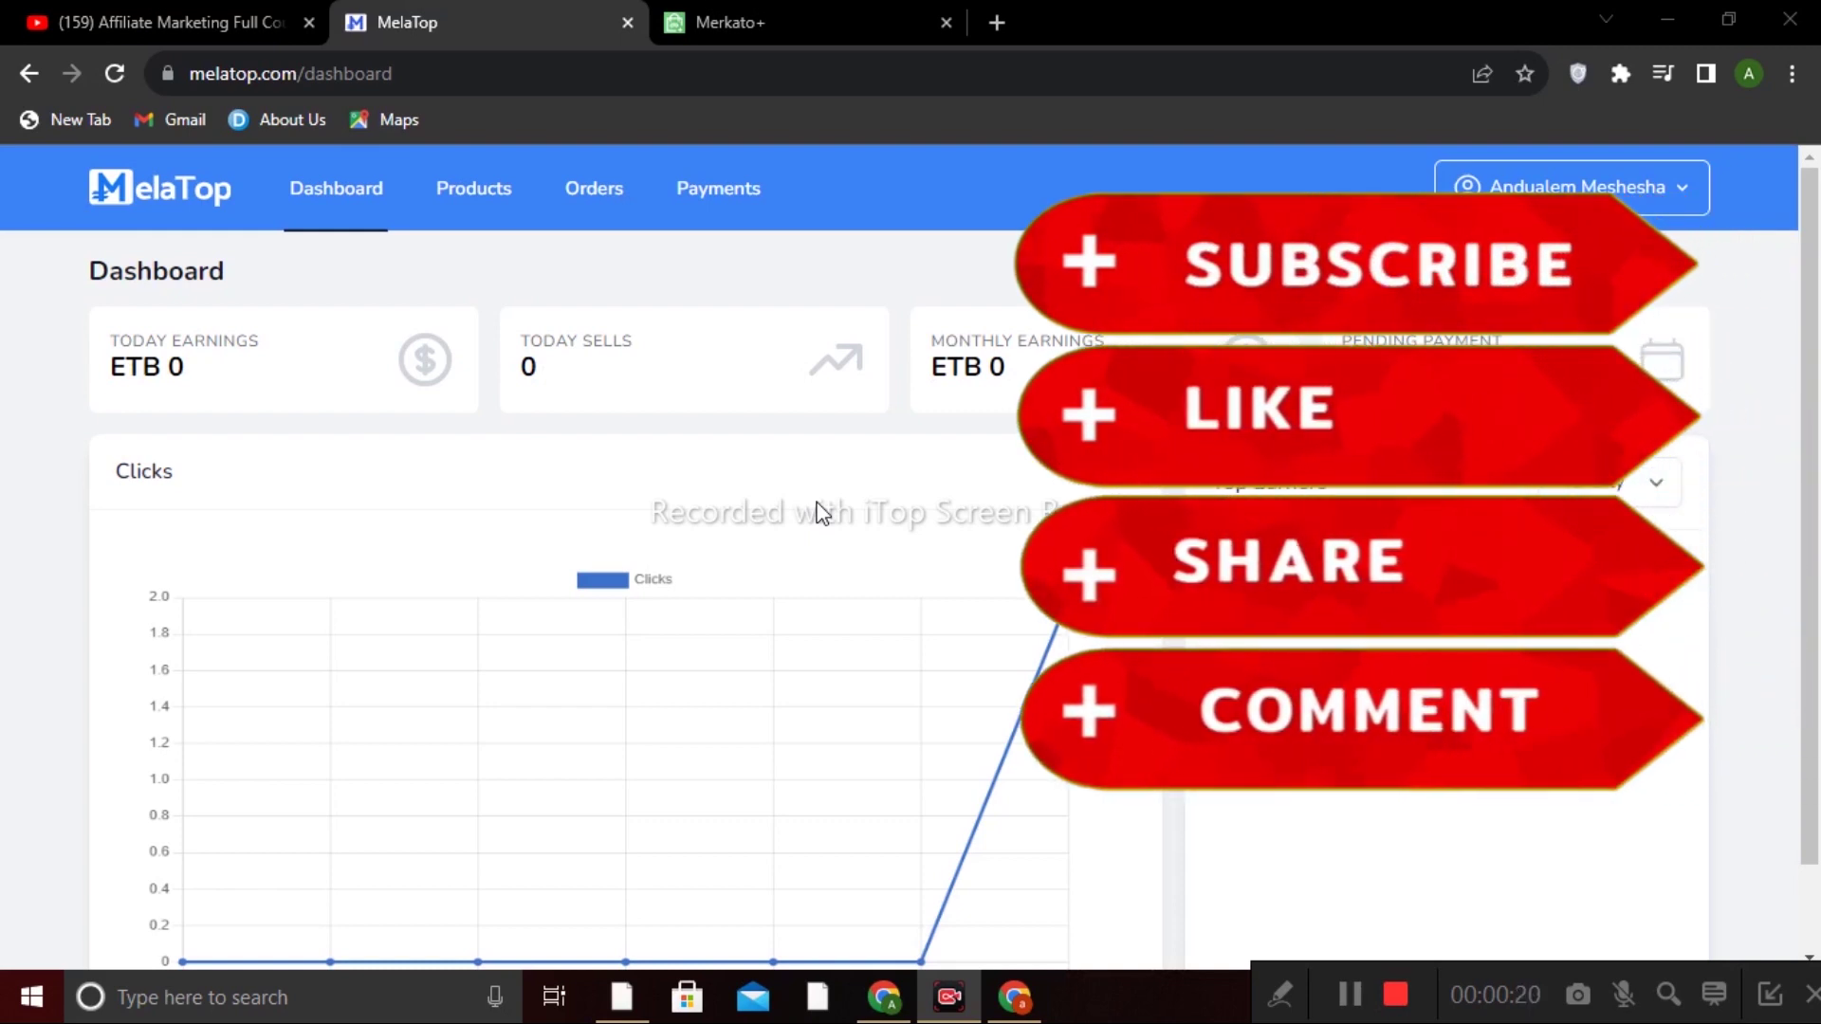
pyautogui.scroll(-1, 821, 513)
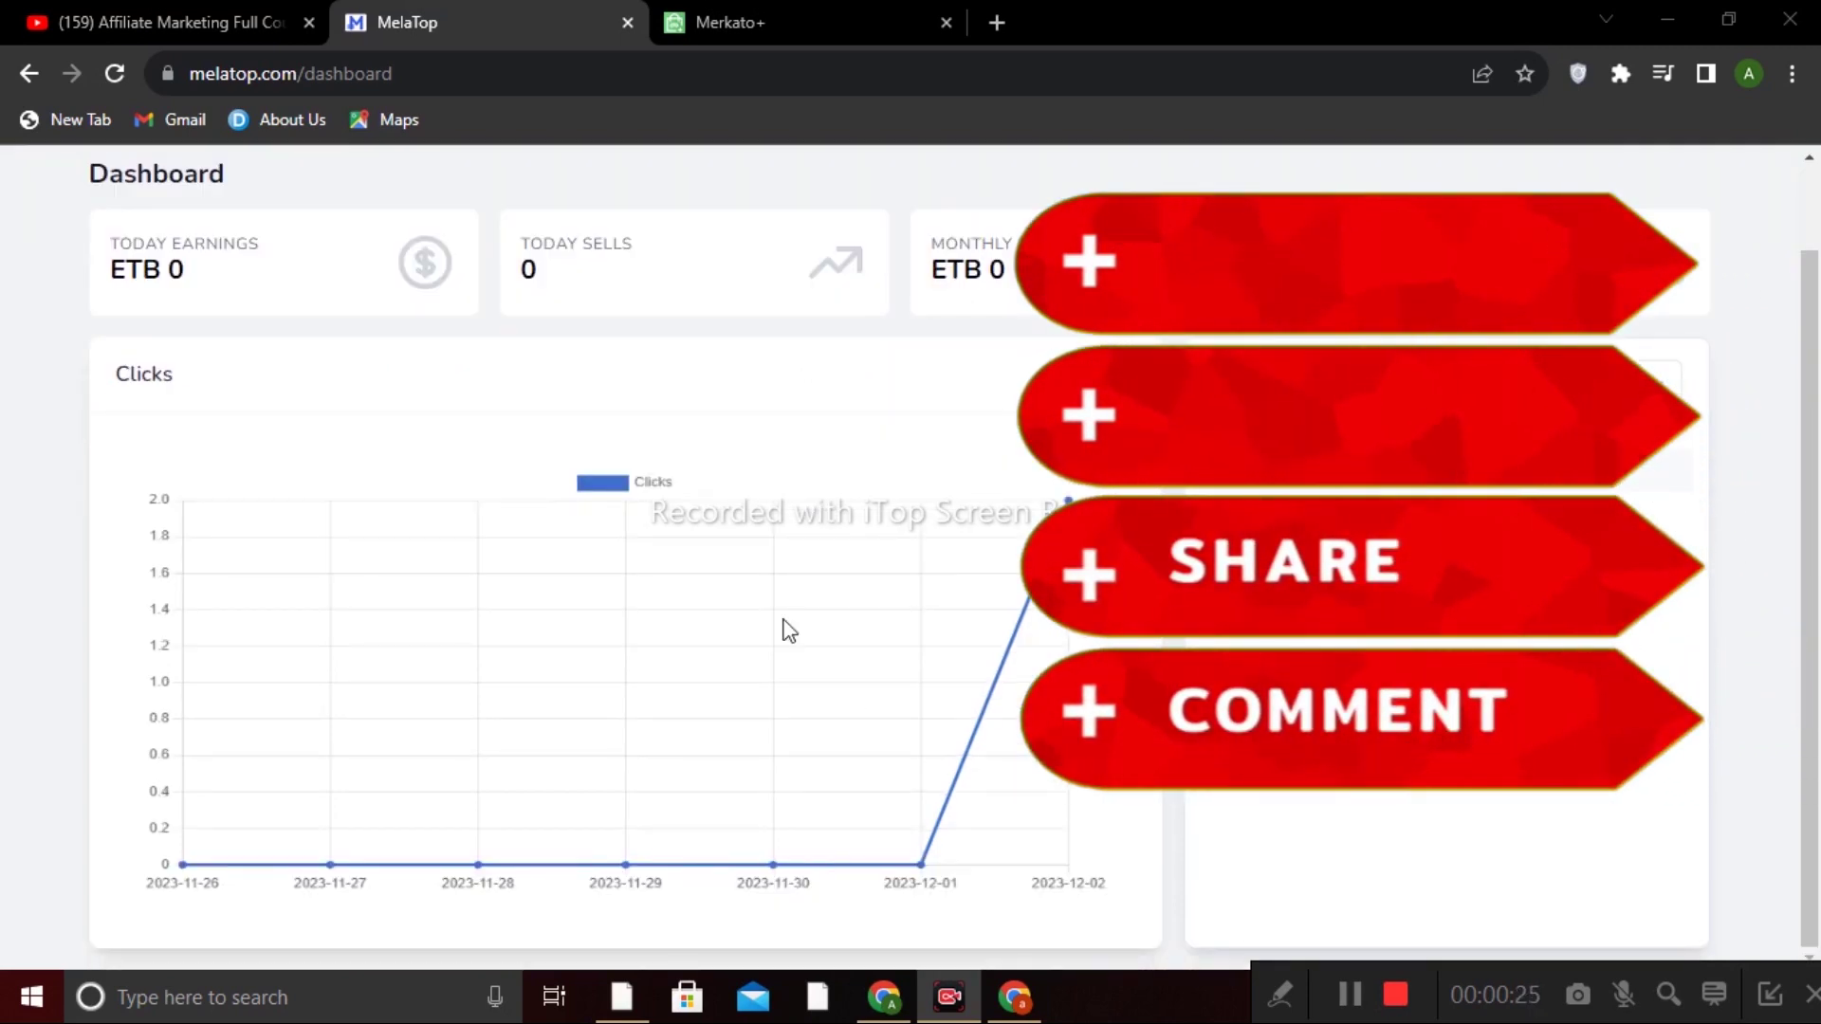
pyautogui.scroll(1, 789, 631)
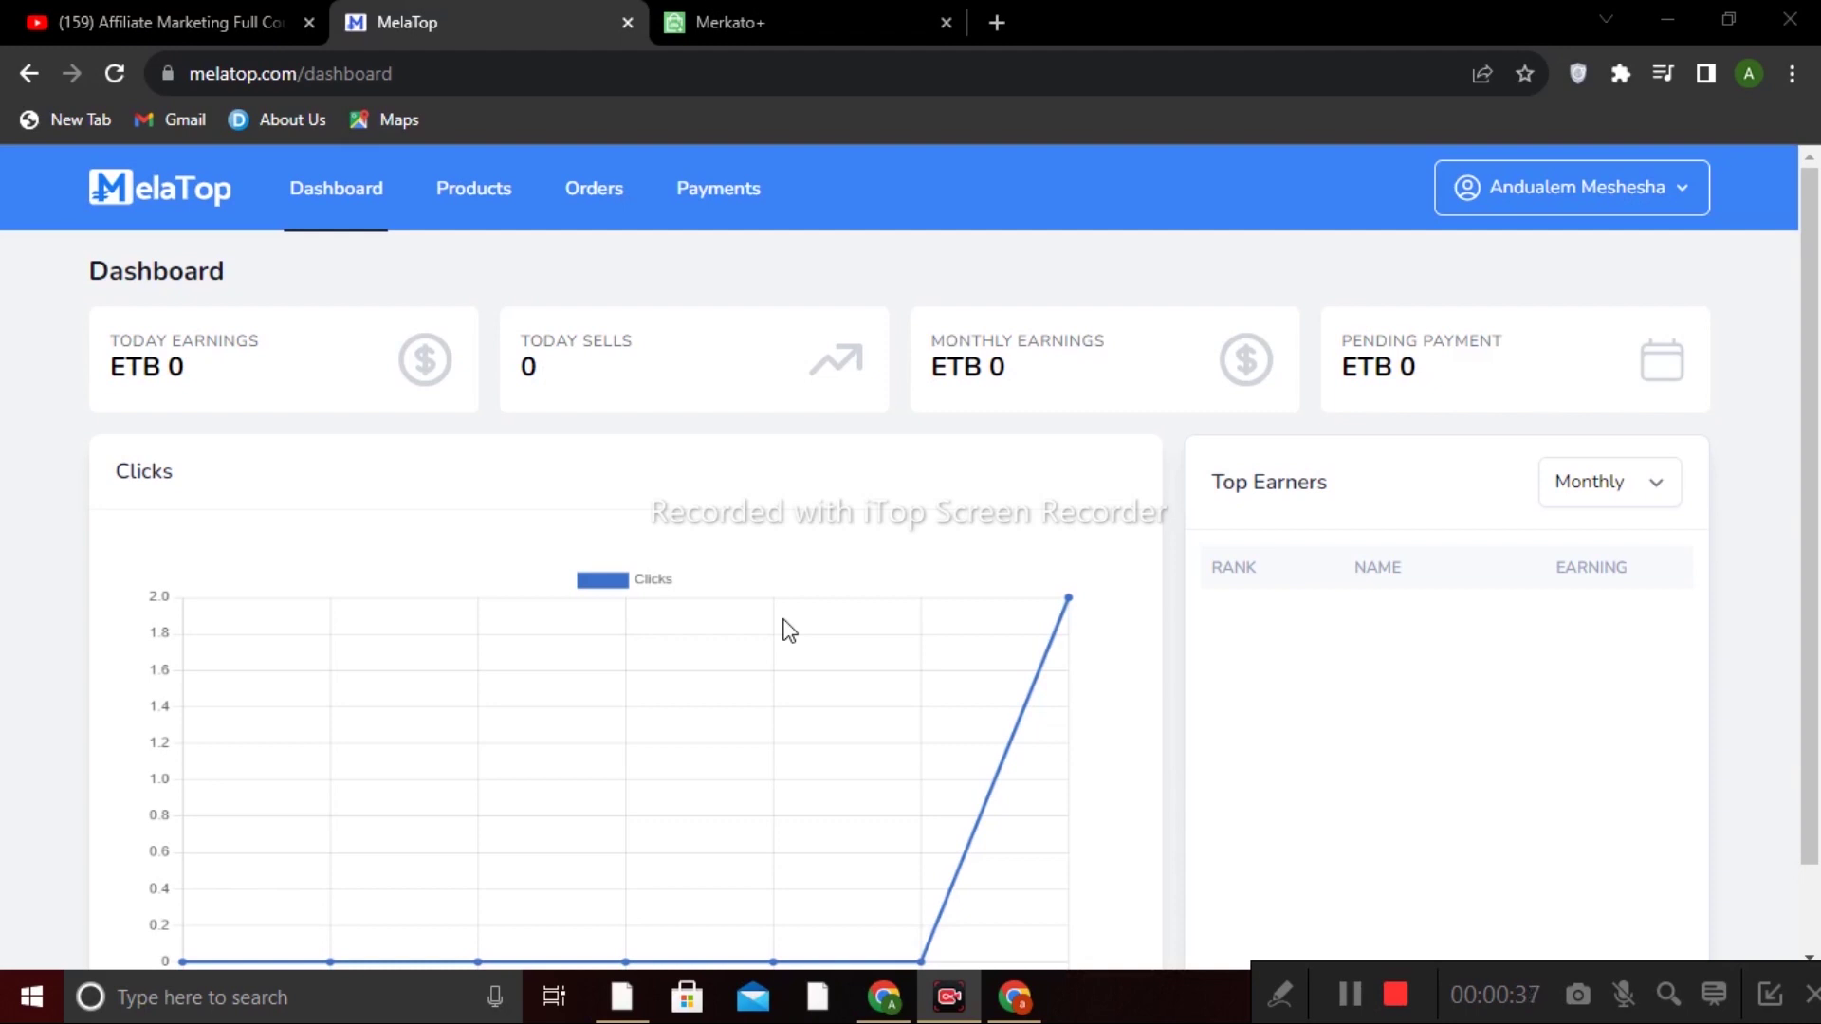
# Browse the first page of MelaTop's product list with its prices and commissions
pyautogui.click(480, 196)
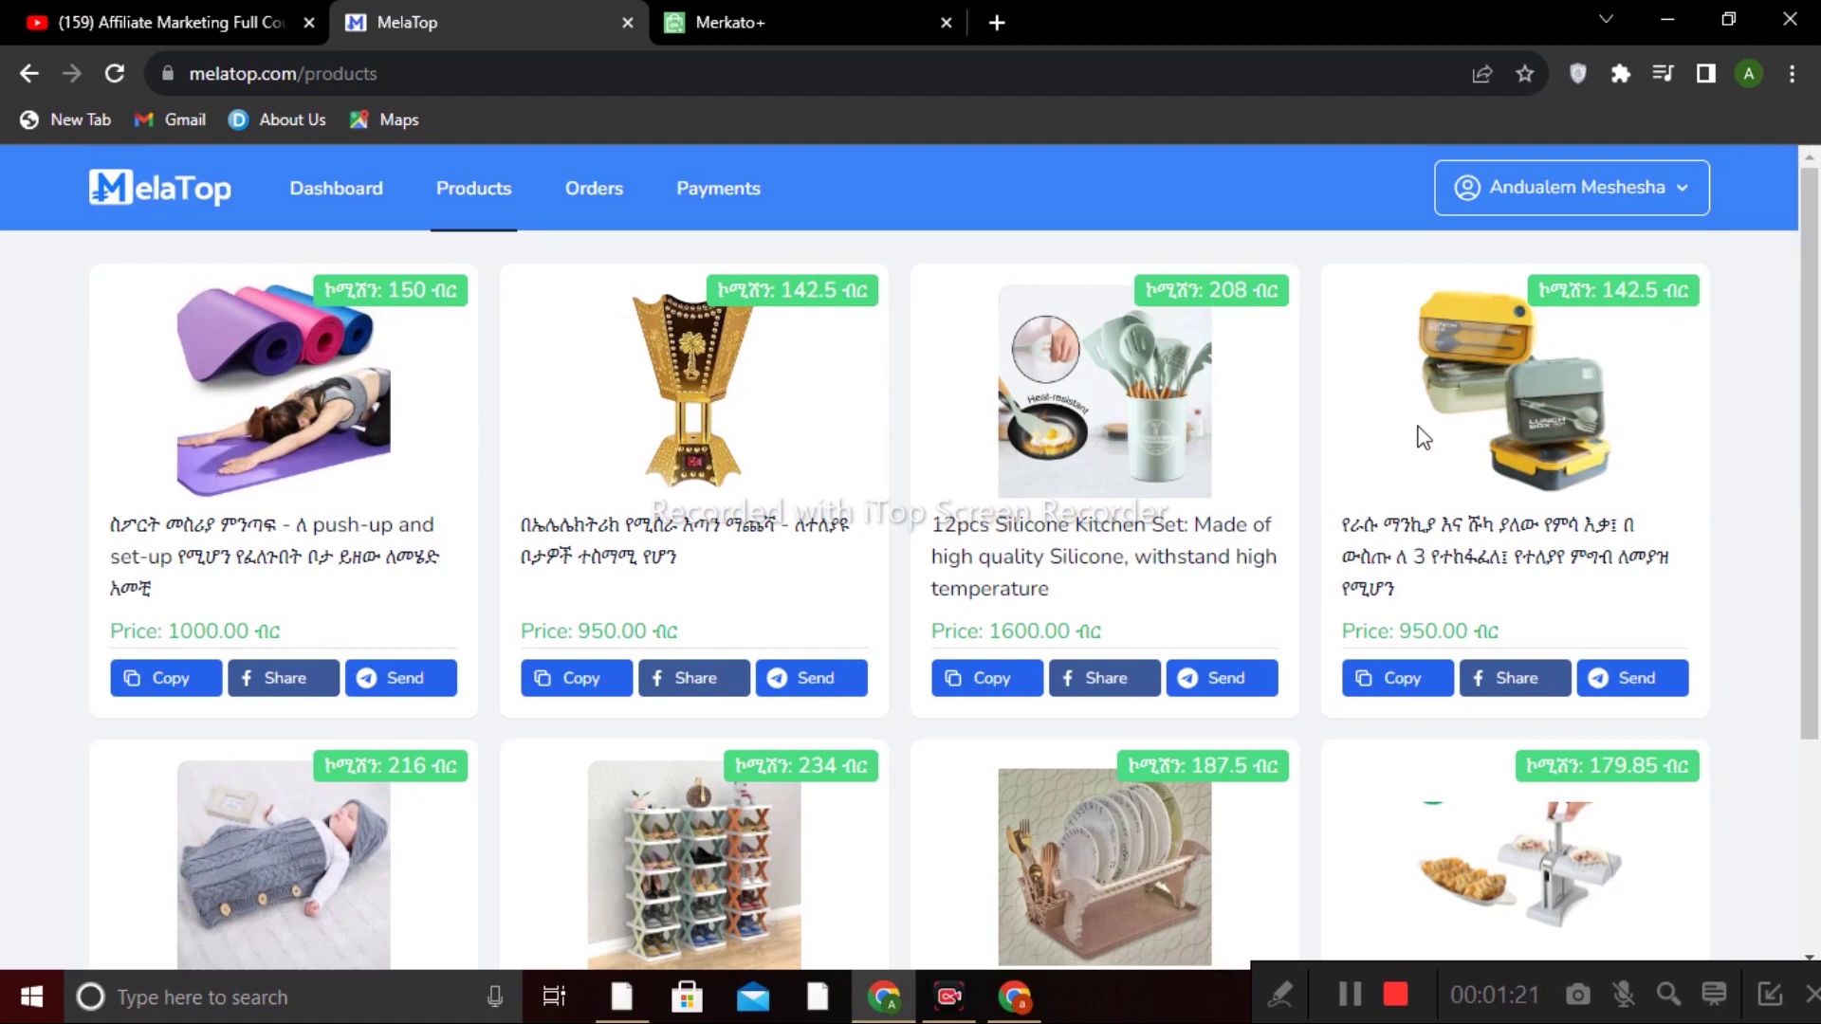
pyautogui.scroll(-3, 1423, 436)
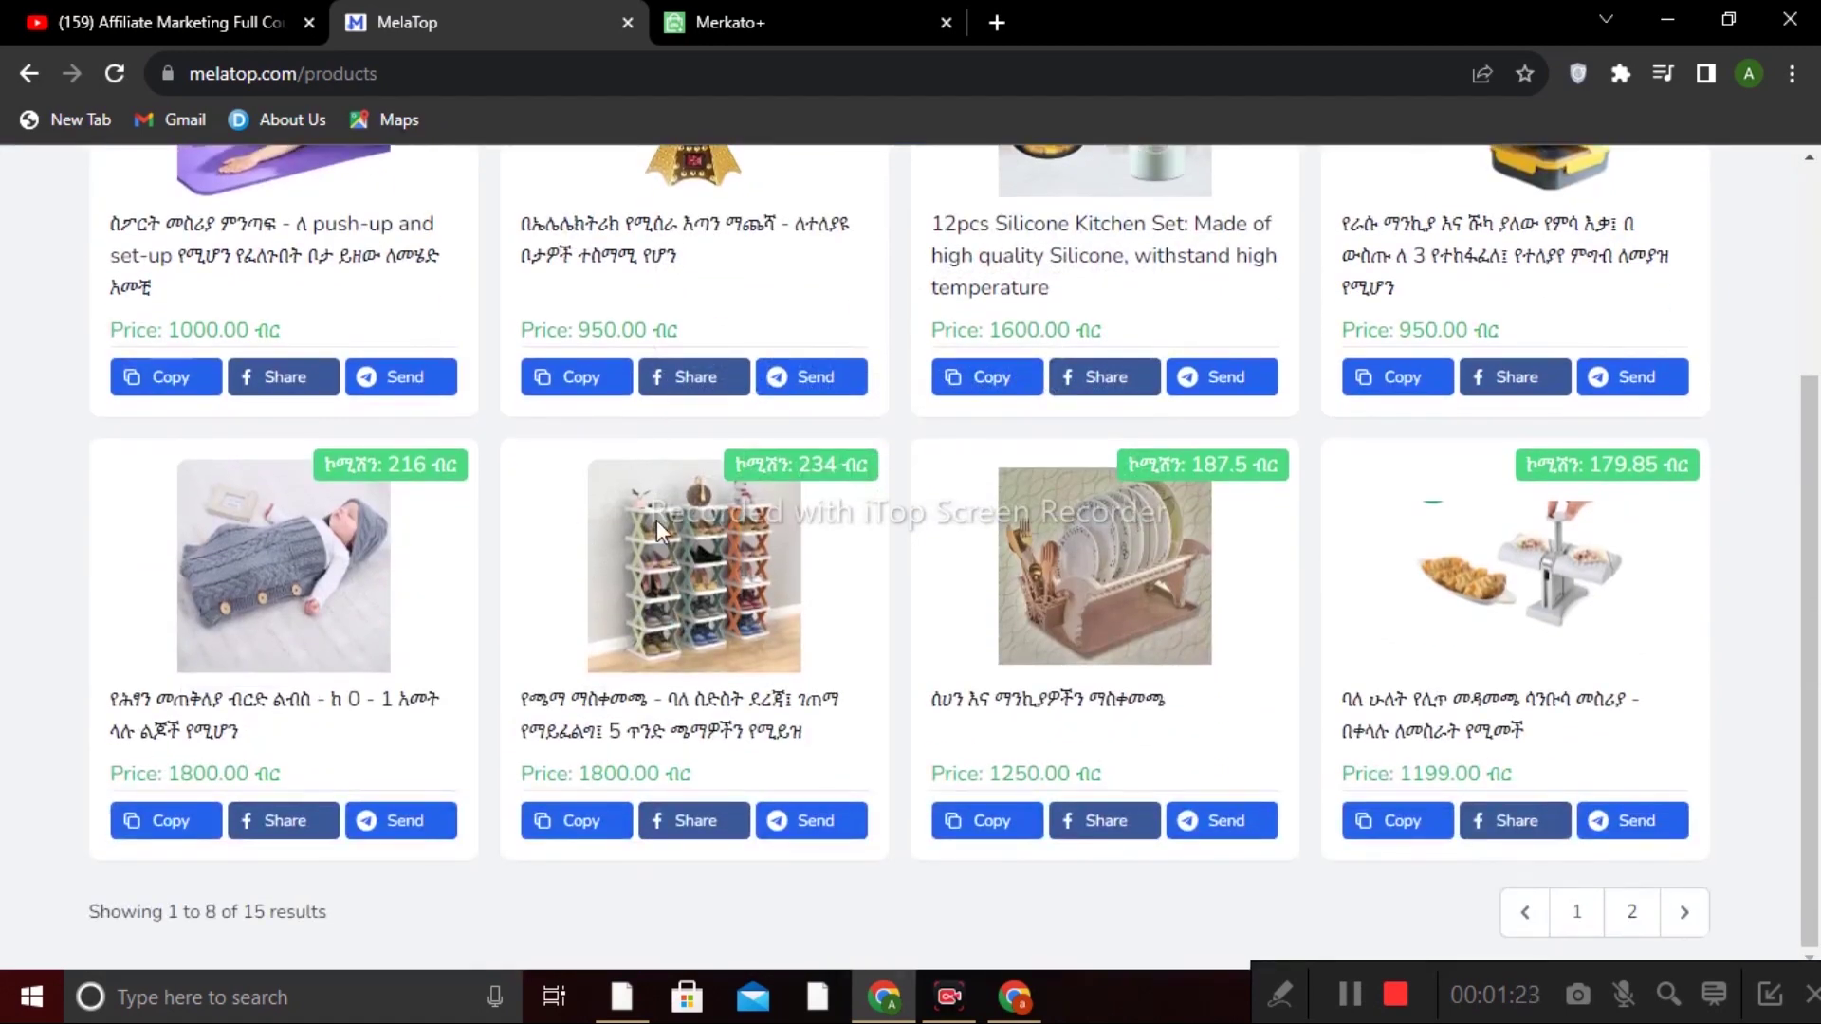
pyautogui.scroll(3, 827, 598)
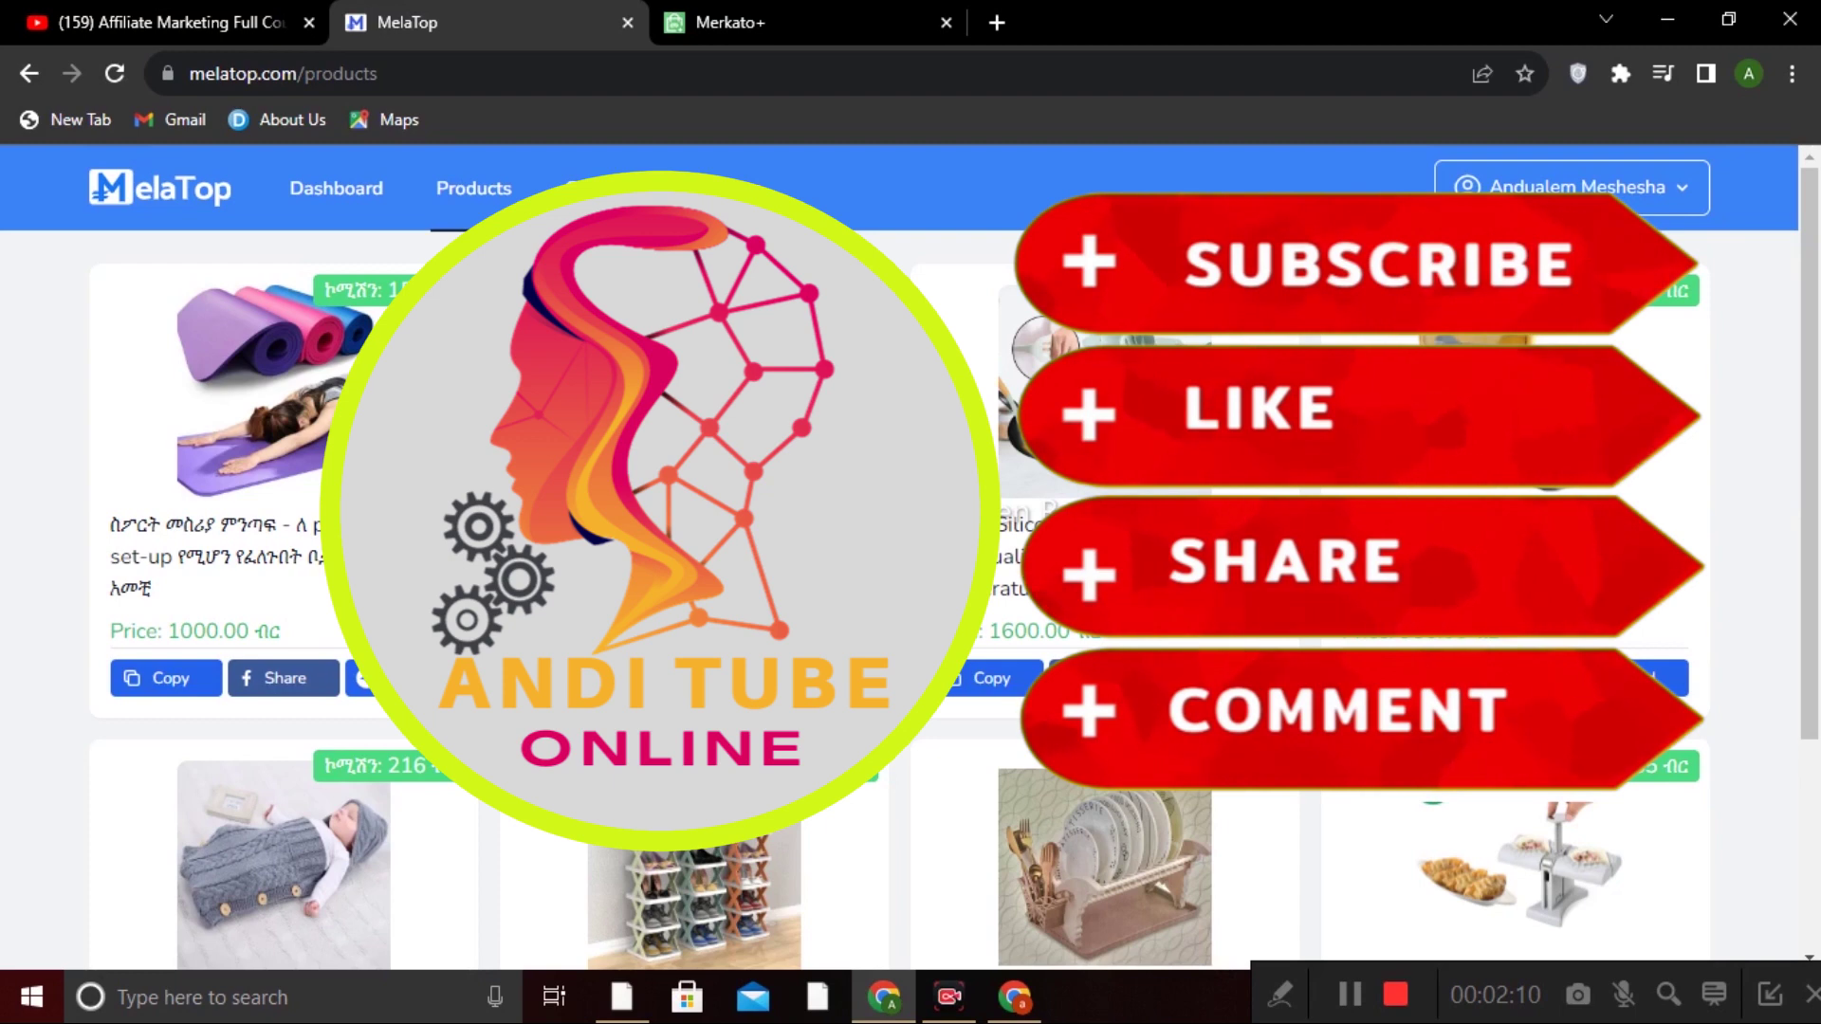
pyautogui.scroll(-3, 910, 558)
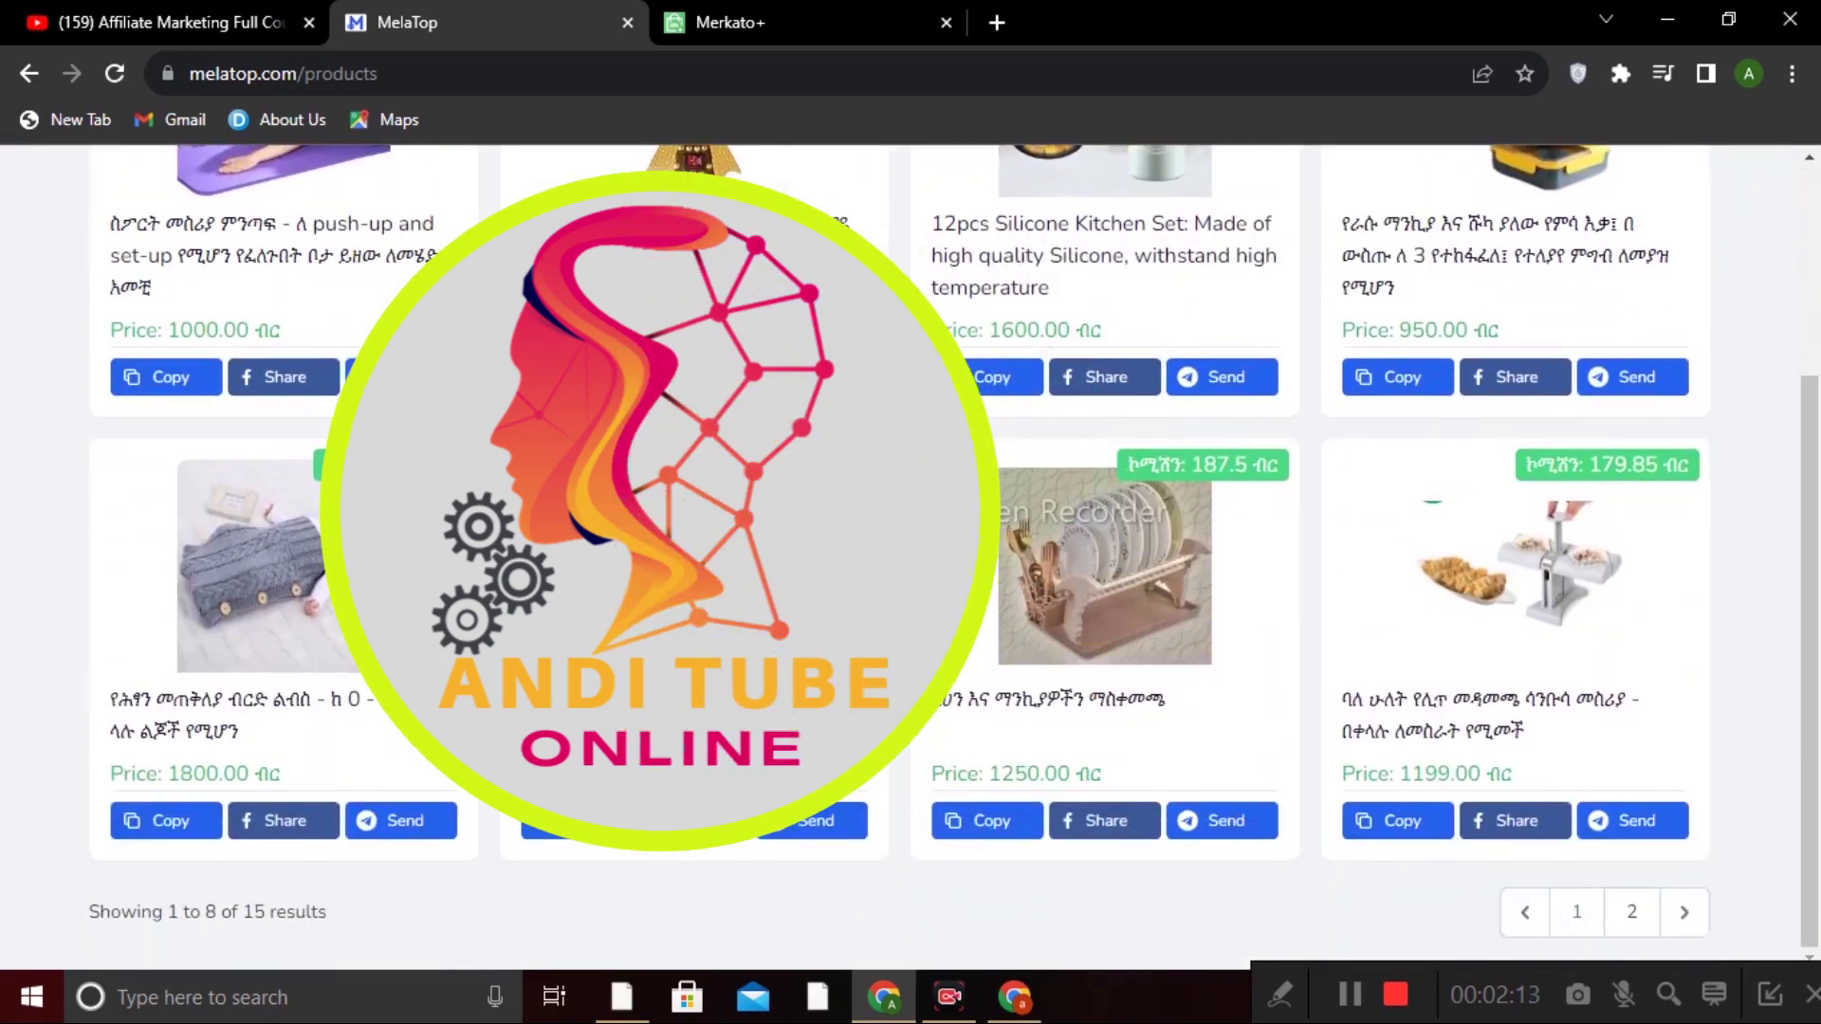